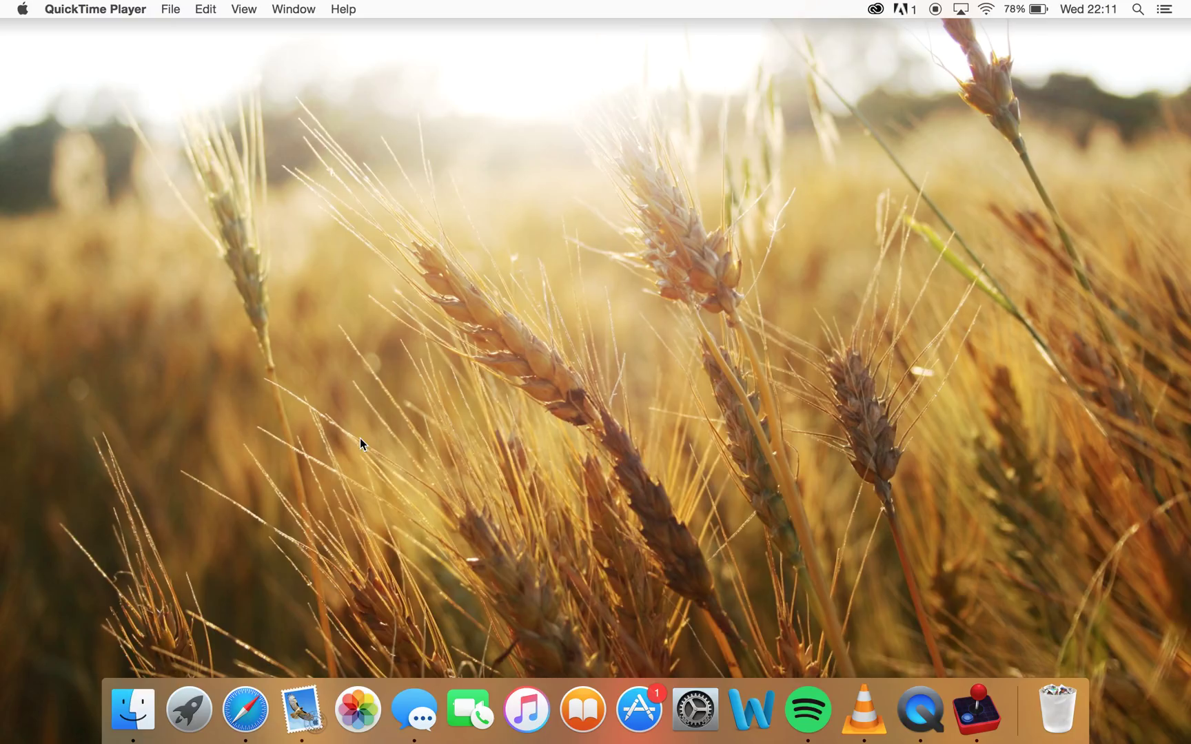
# Step: Glance at the OpenEmu library, close it, and bring up Safari's Favorites page
pyautogui.click(975, 706)
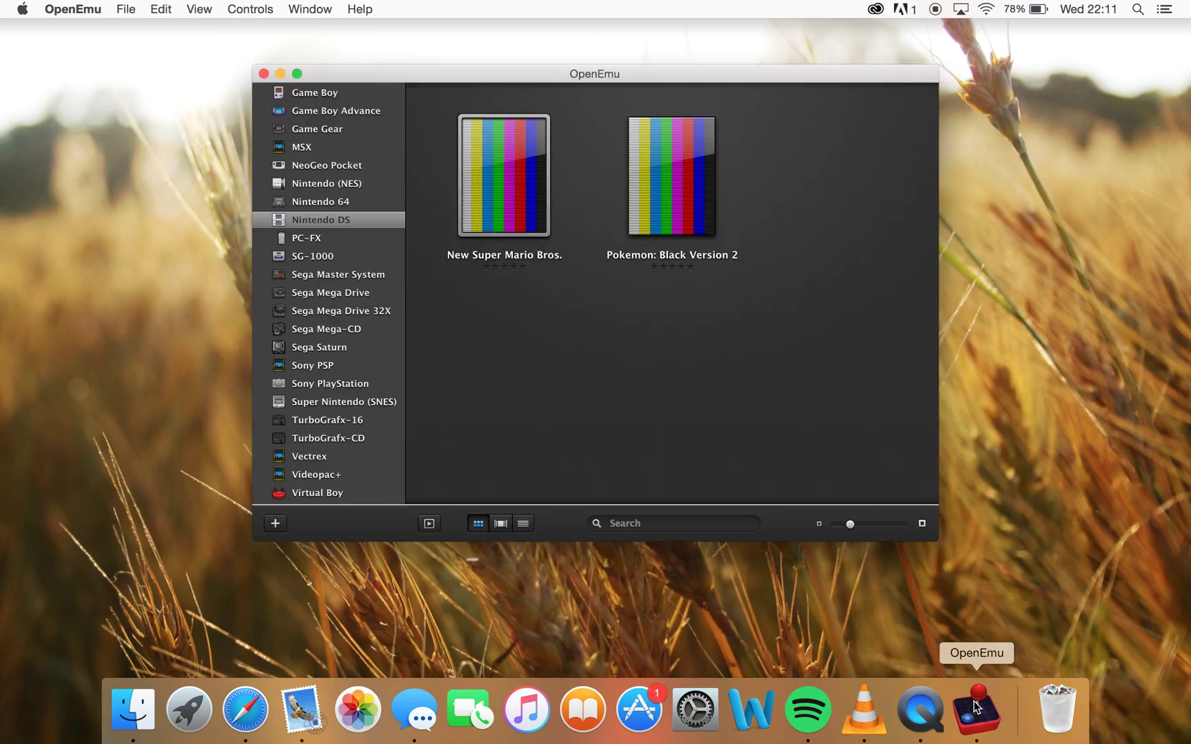
pyautogui.click(263, 74)
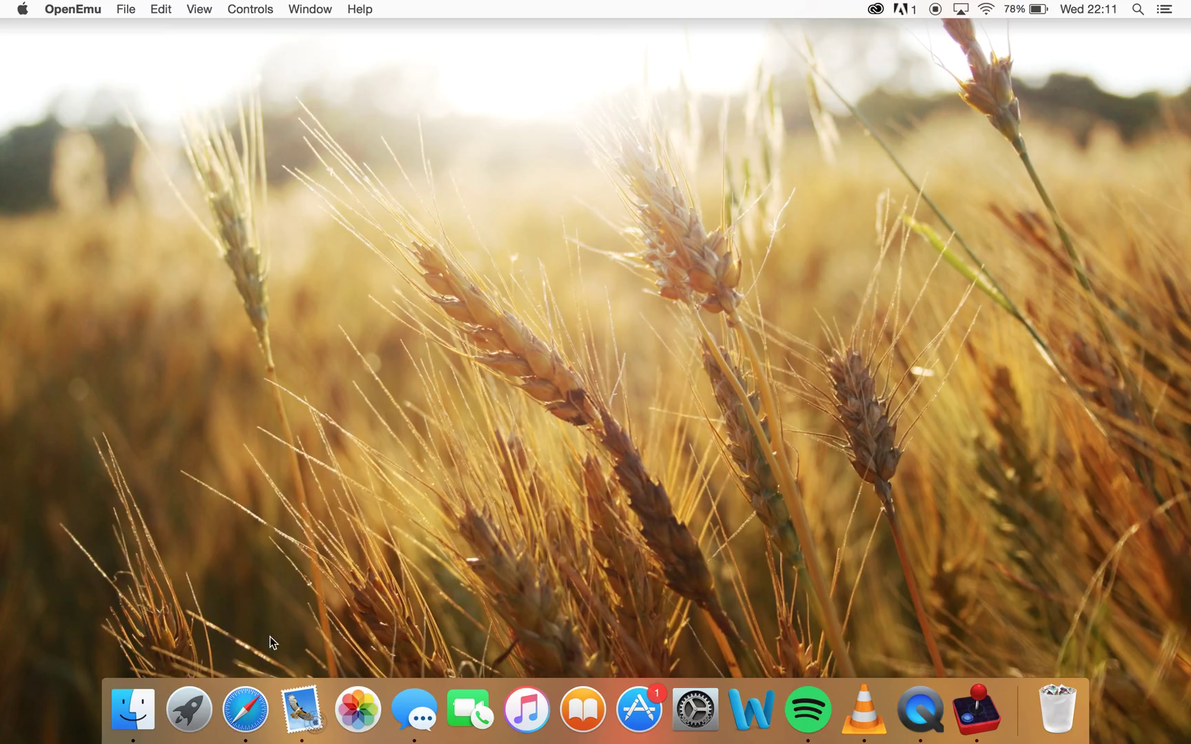
pyautogui.click(235, 721)
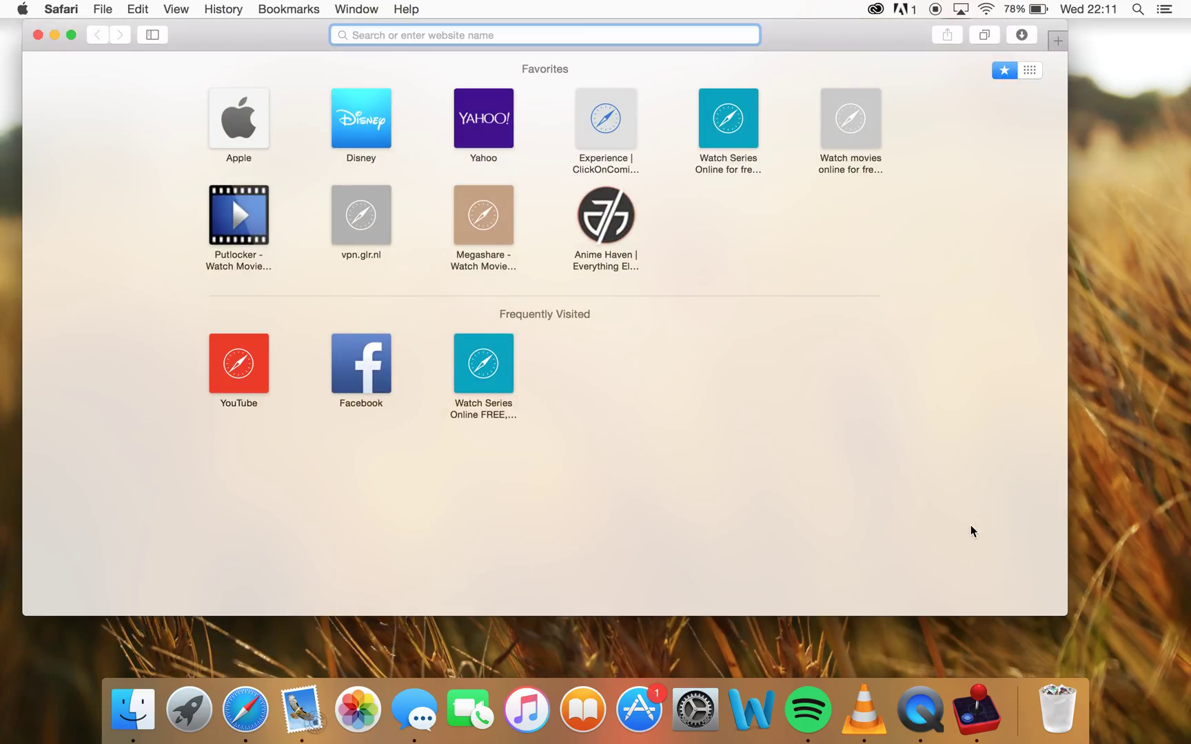
pyautogui.click(976, 709)
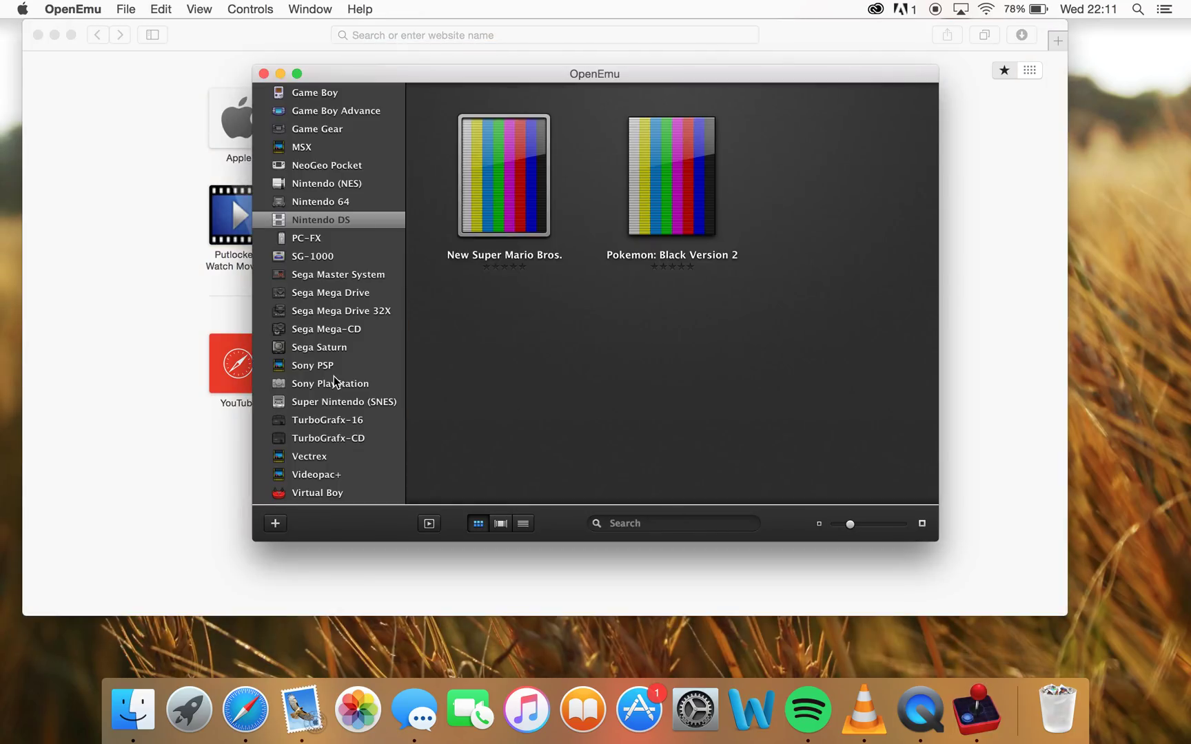
pyautogui.scroll(-3, 335, 381)
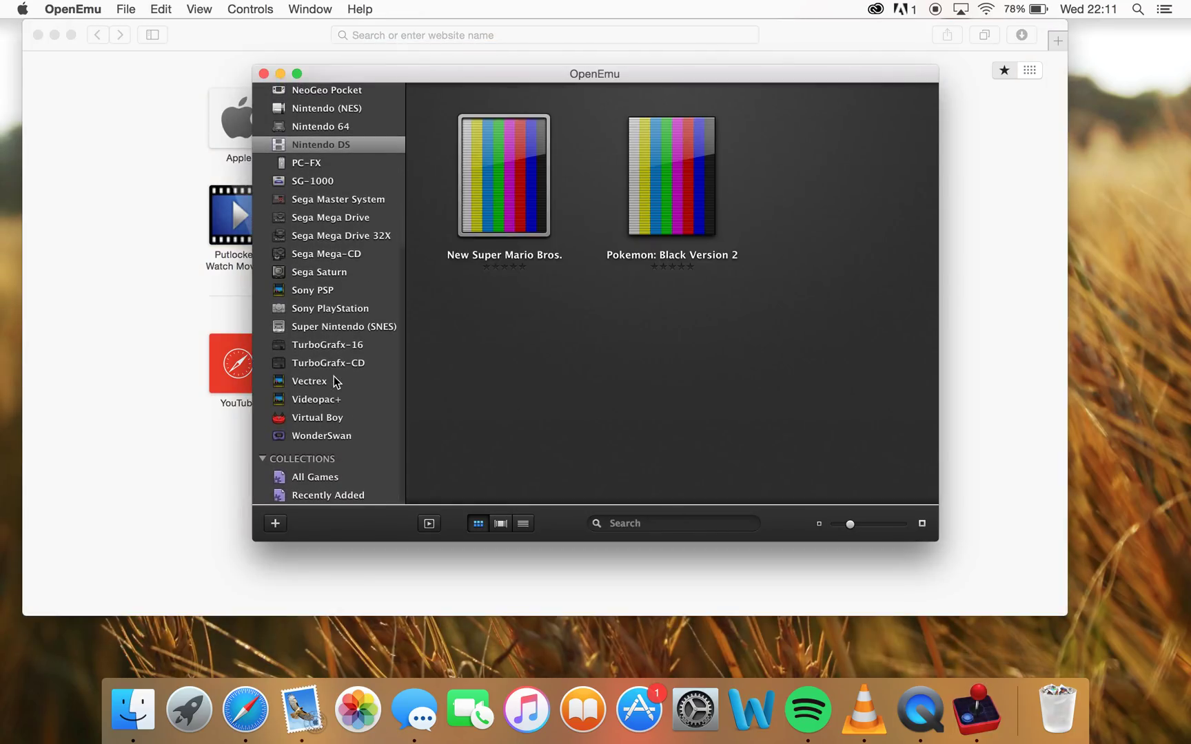
pyautogui.scroll(10, 335, 381)
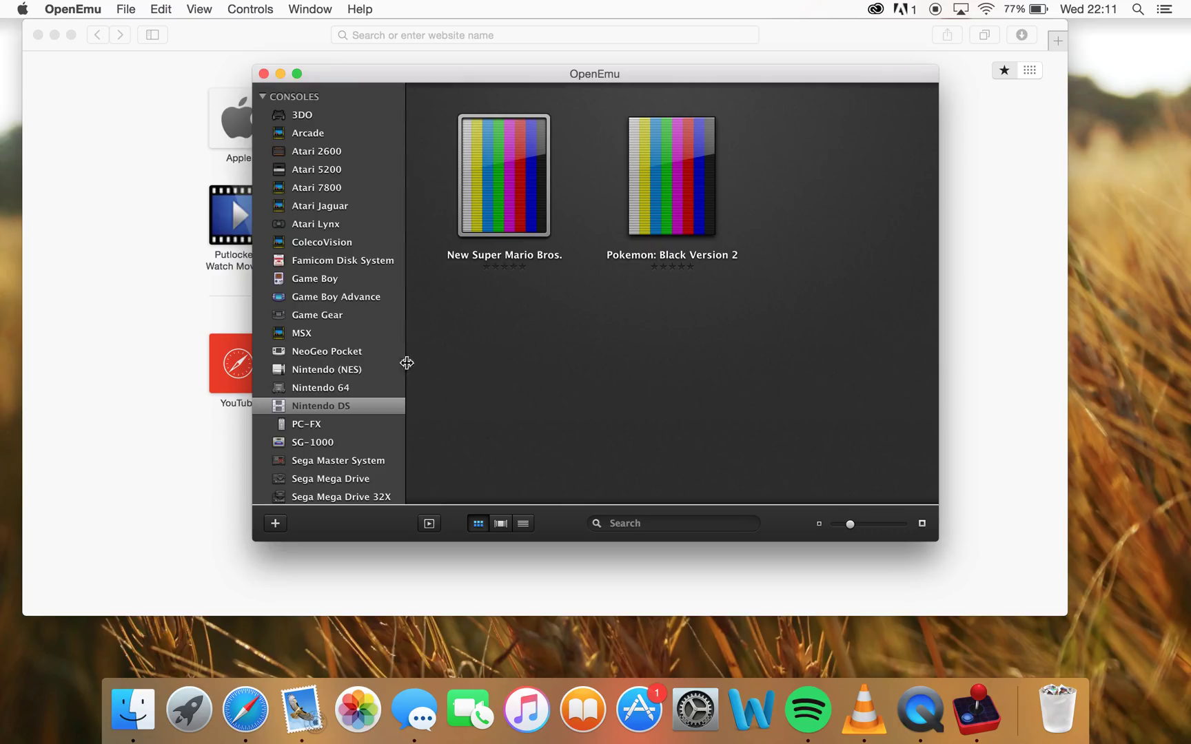
pyautogui.scroll(-6, 340, 348)
pyautogui.scroll(-1, 340, 348)
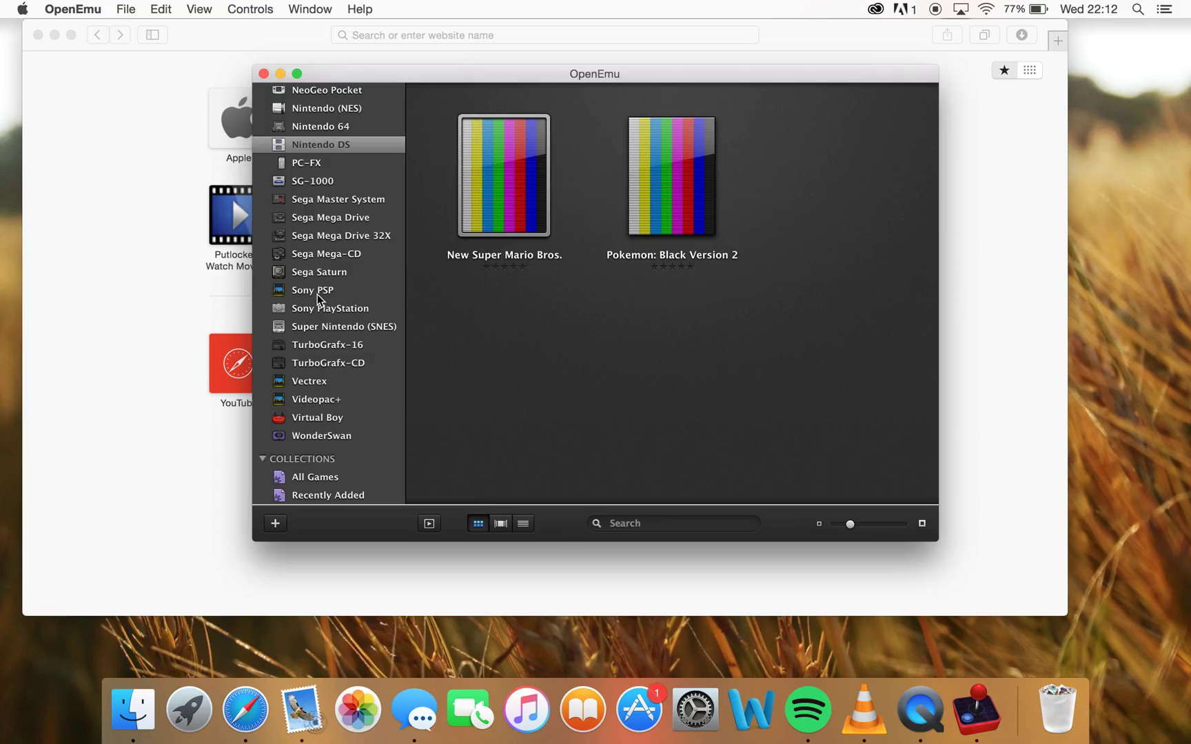
pyautogui.scroll(8, 318, 297)
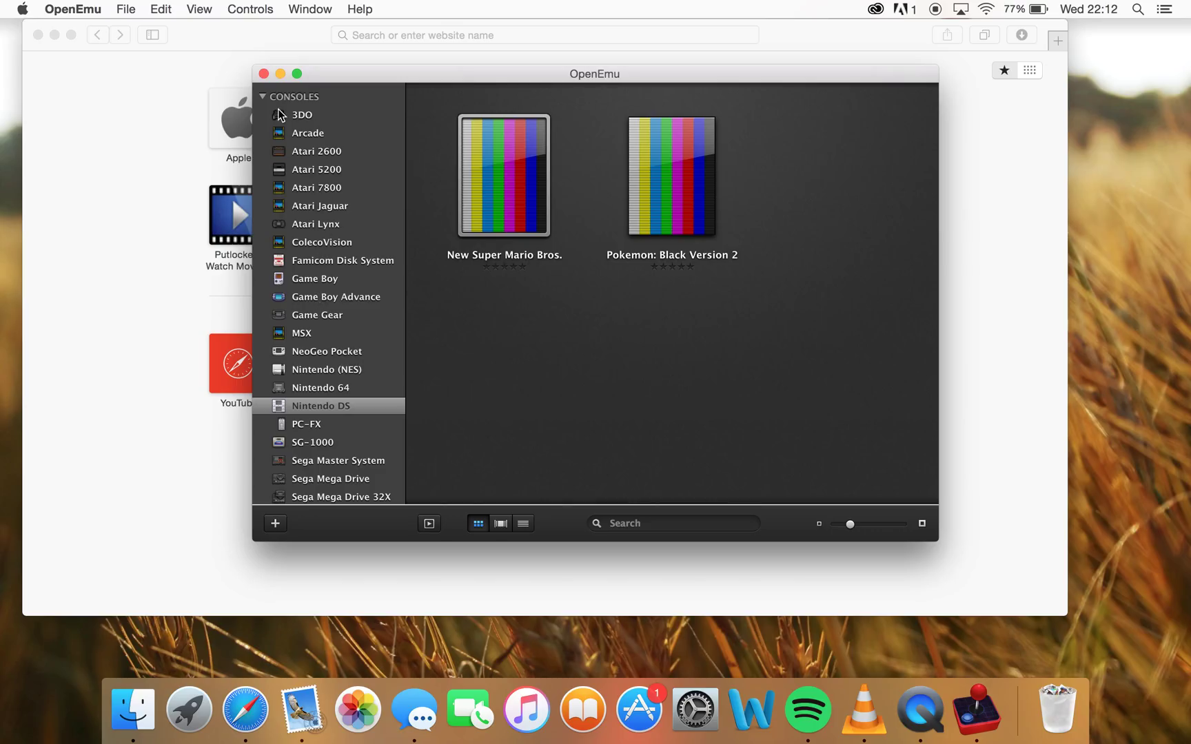
pyautogui.click(263, 74)
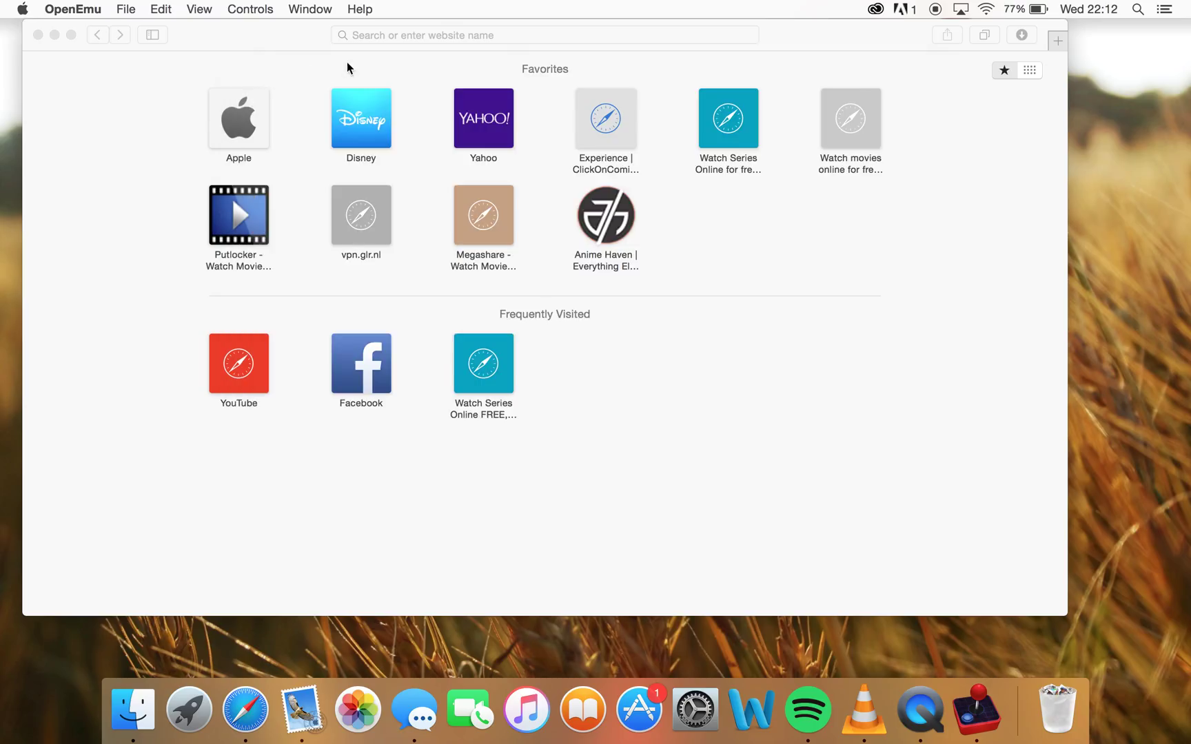
# Step: Load openemu.org by typing 'open' in the address bar, then scroll through its features and download sections
pyautogui.click(390, 35)
pyautogui.write('o')
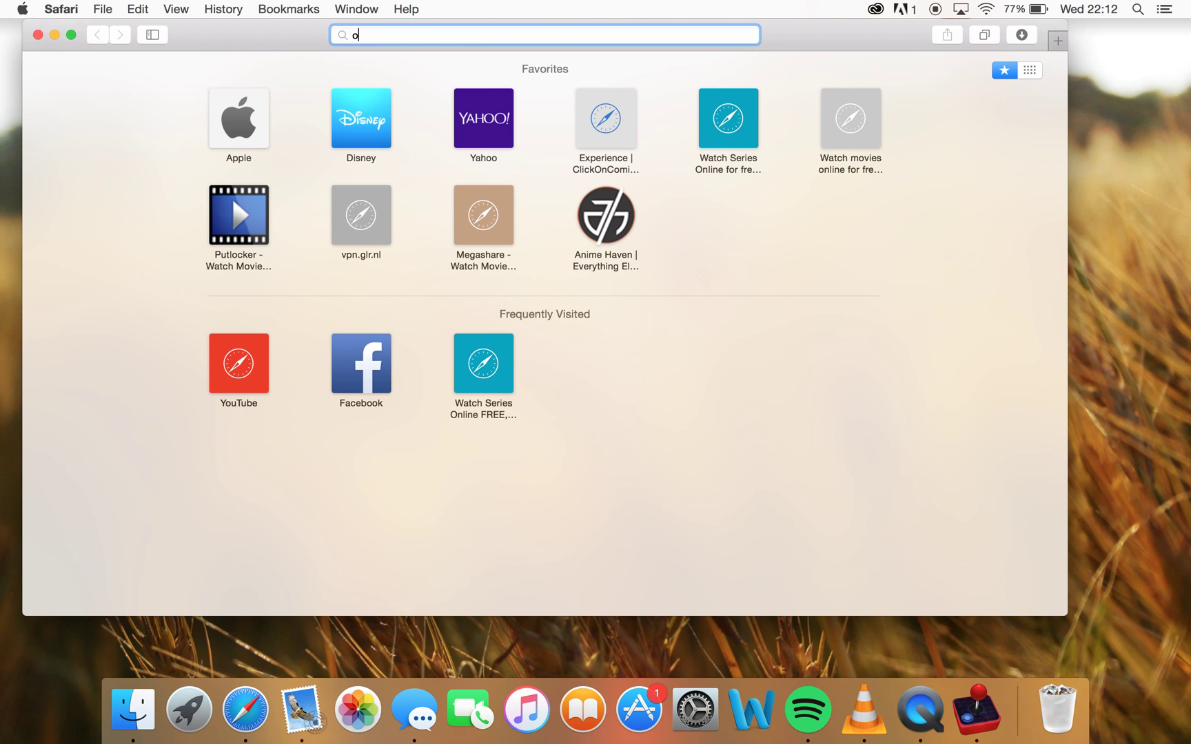
pyautogui.write('pen')
pyautogui.press('Return')
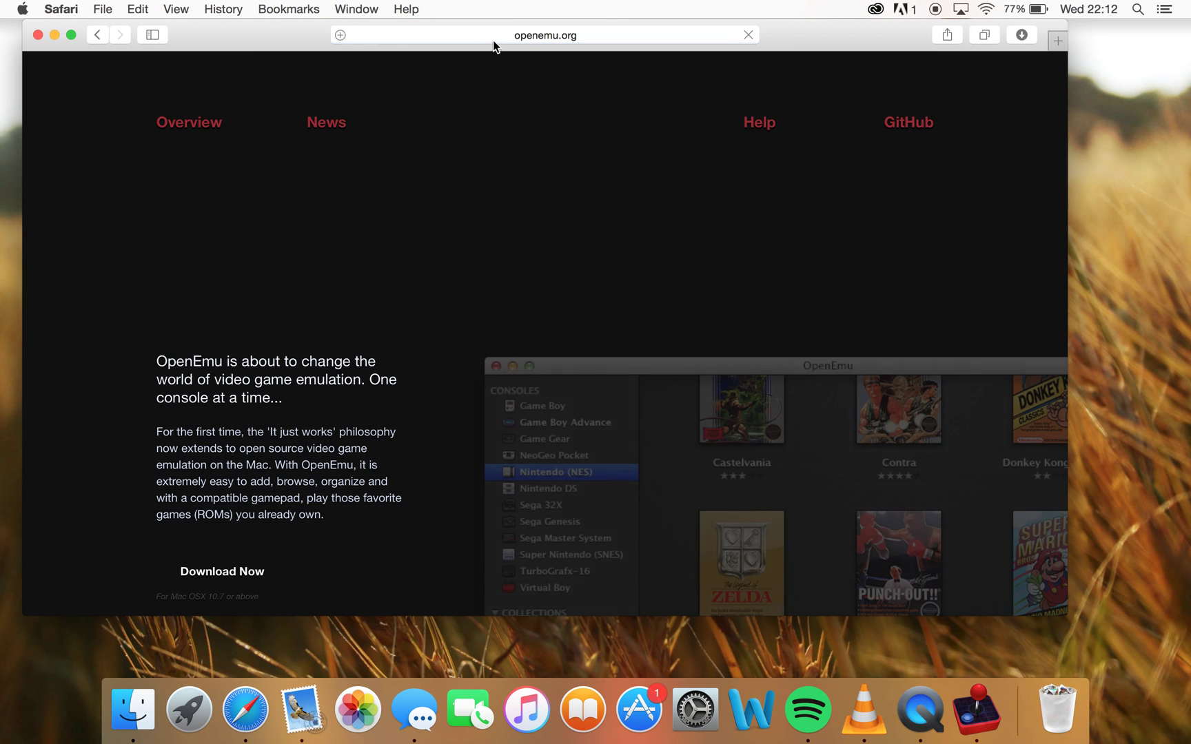
pyautogui.scroll(-5, 429, 229)
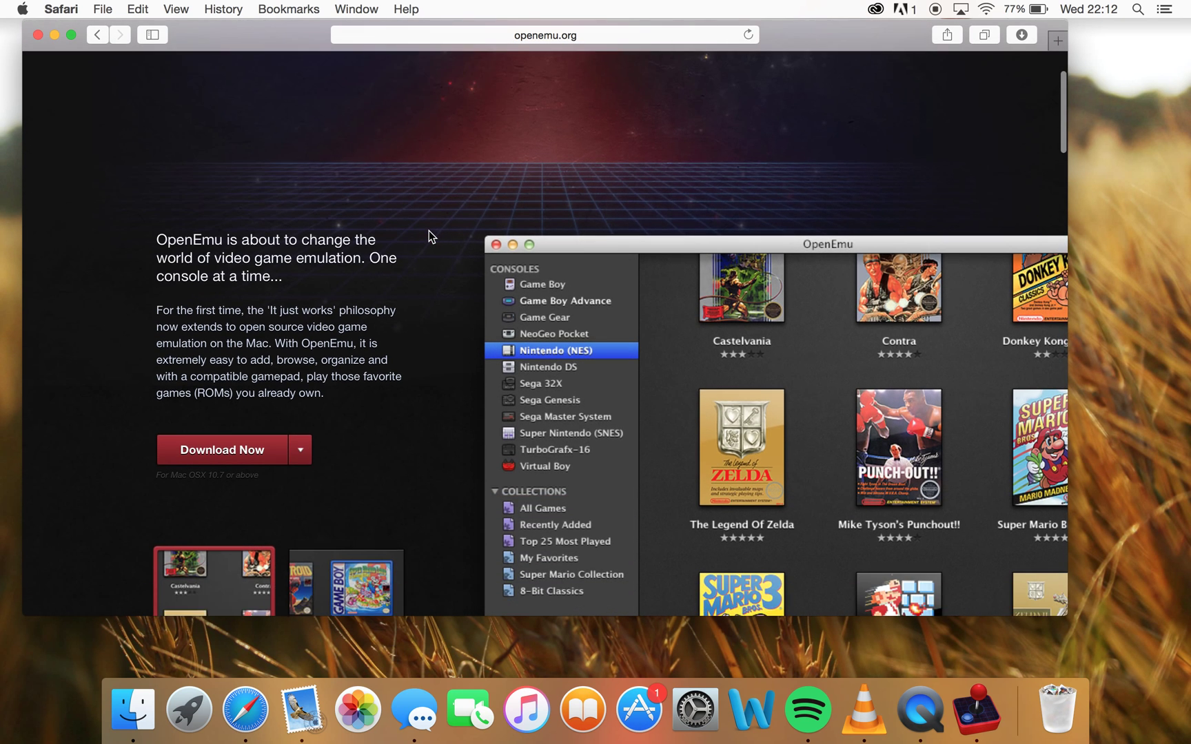
pyautogui.scroll(-15, 429, 230)
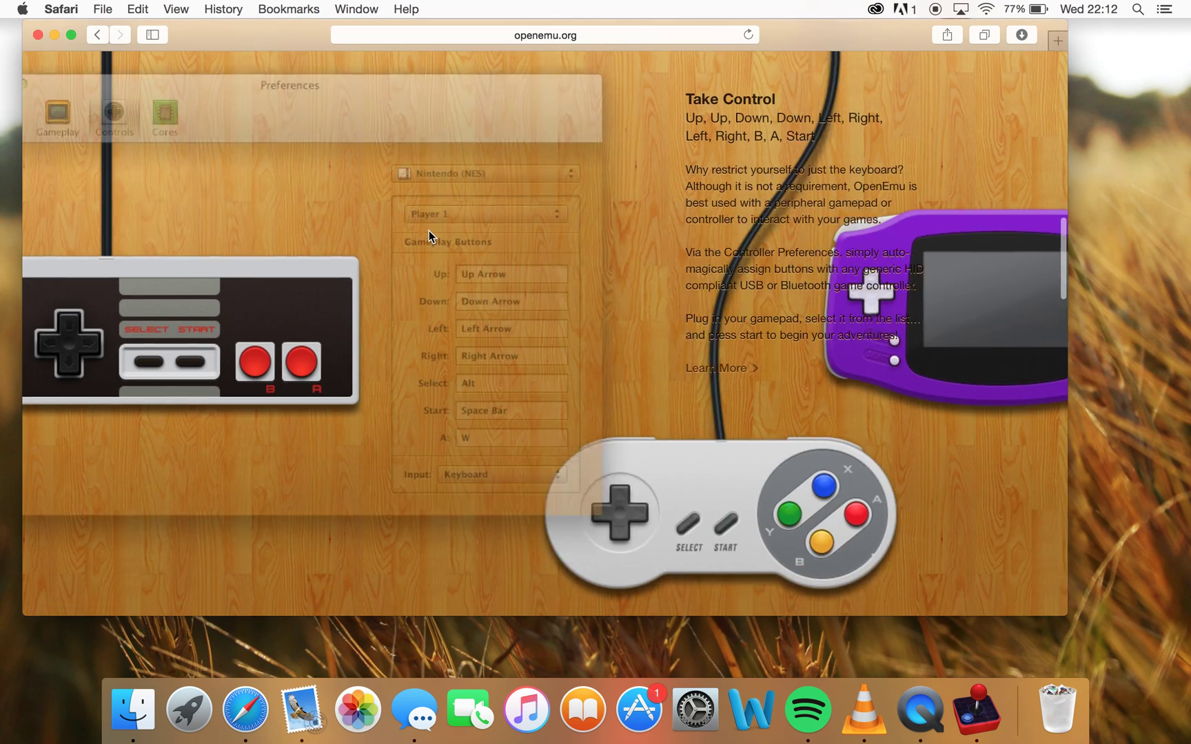
pyautogui.scroll(-15, 429, 231)
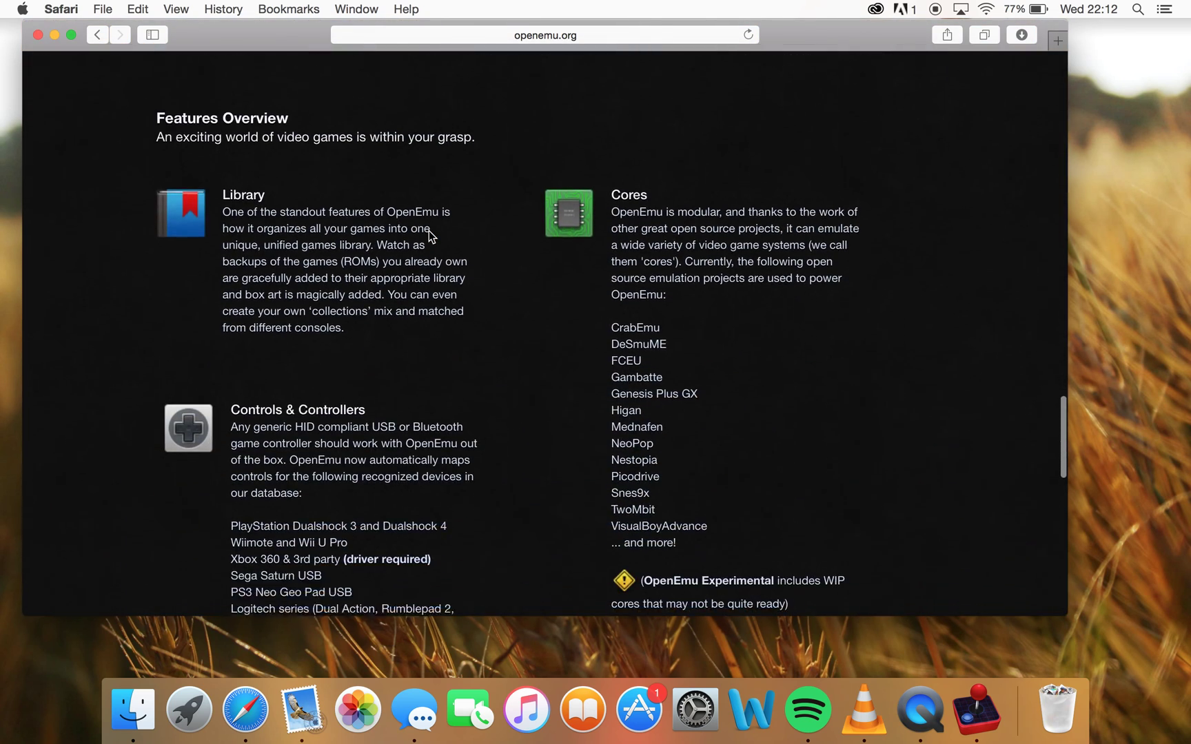
pyautogui.scroll(-10, 429, 230)
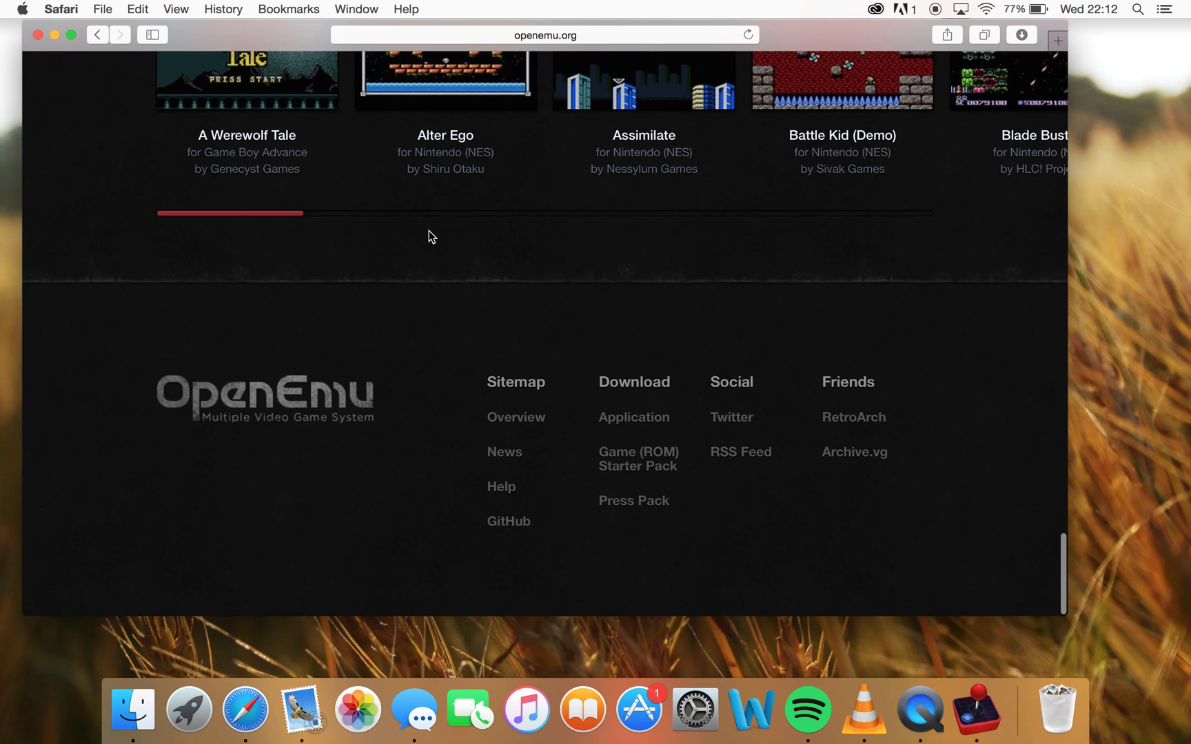
pyautogui.scroll(20, 429, 230)
pyautogui.scroll(-6, 428, 229)
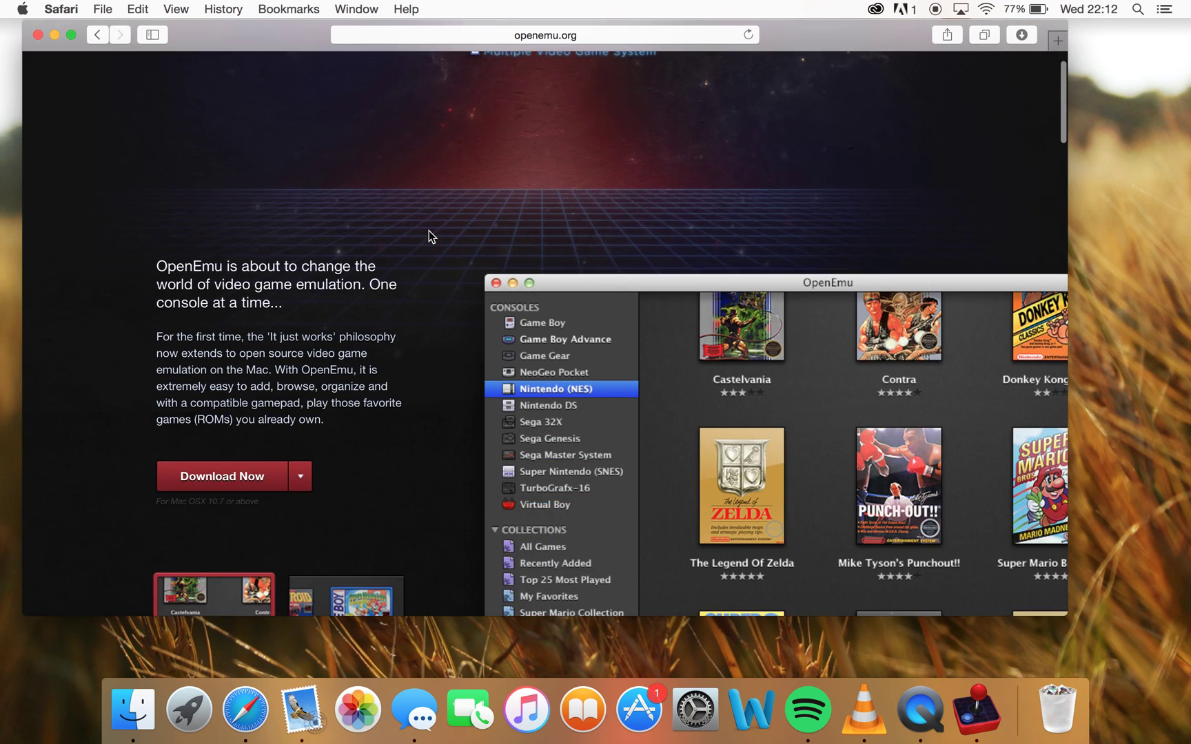
pyautogui.scroll(3, 429, 229)
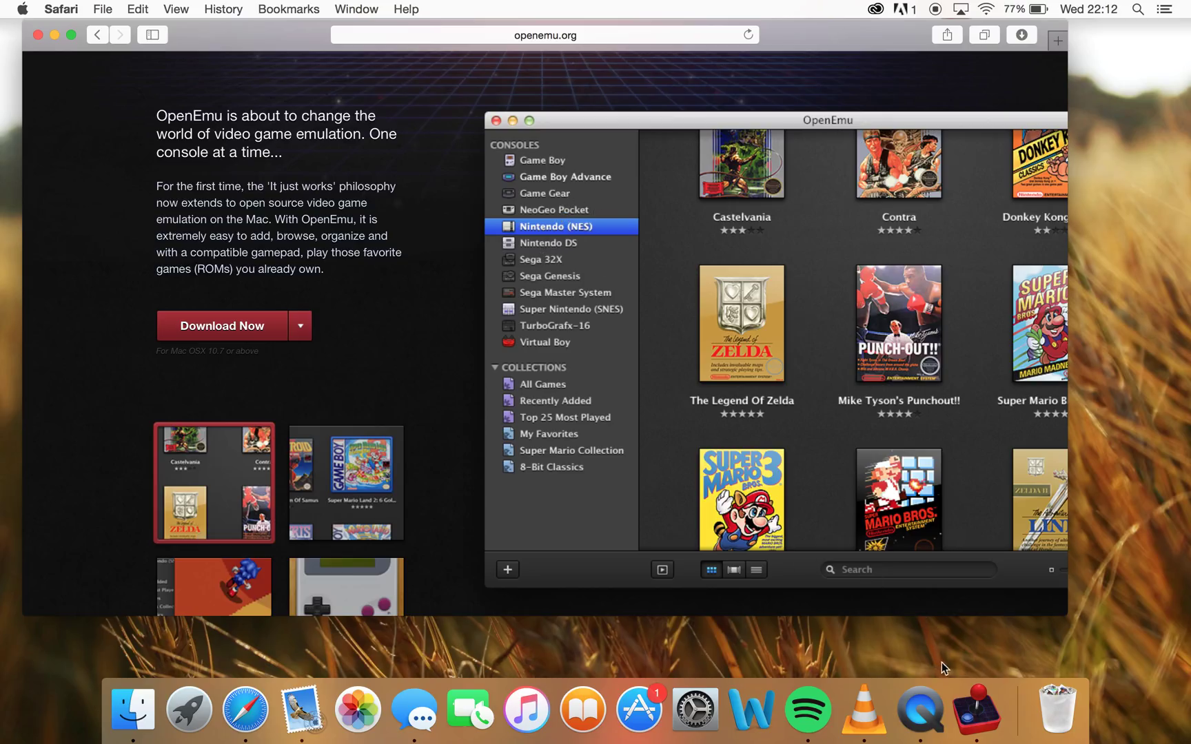
# Step: Reopen the OpenEmu library, scroll through its games, and close it again
pyautogui.click(971, 710)
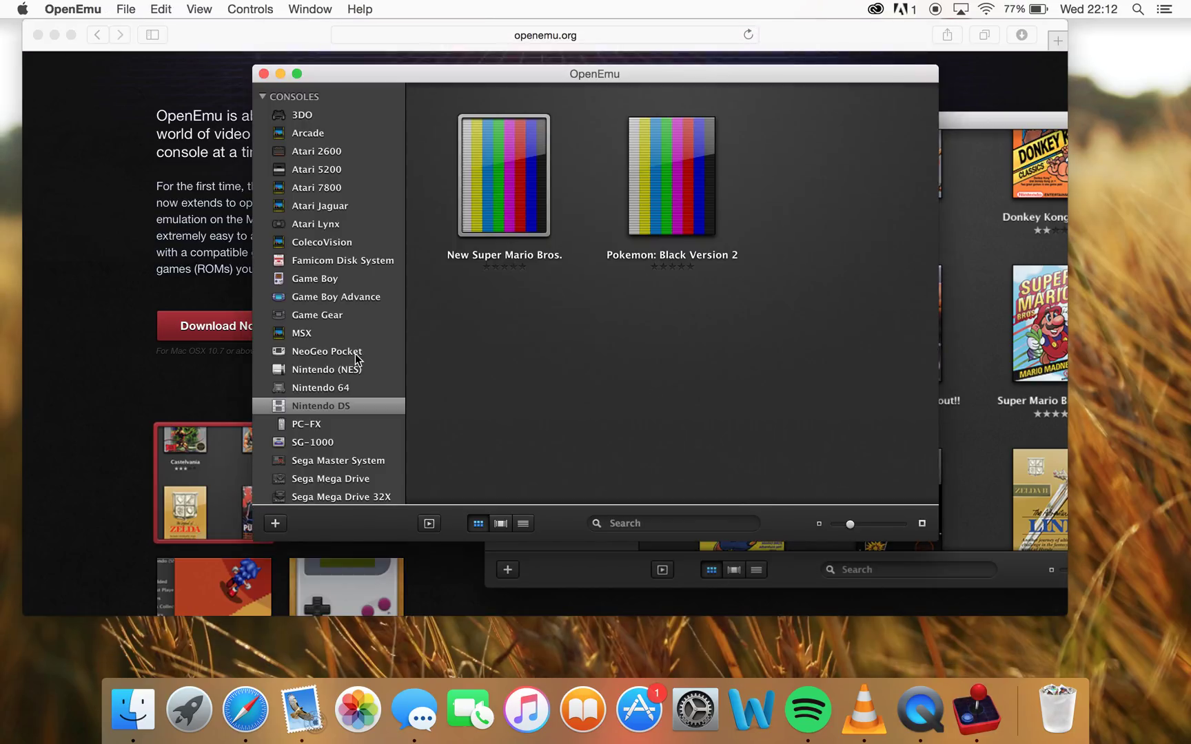
pyautogui.scroll(-5, 354, 354)
pyautogui.scroll(5, 354, 355)
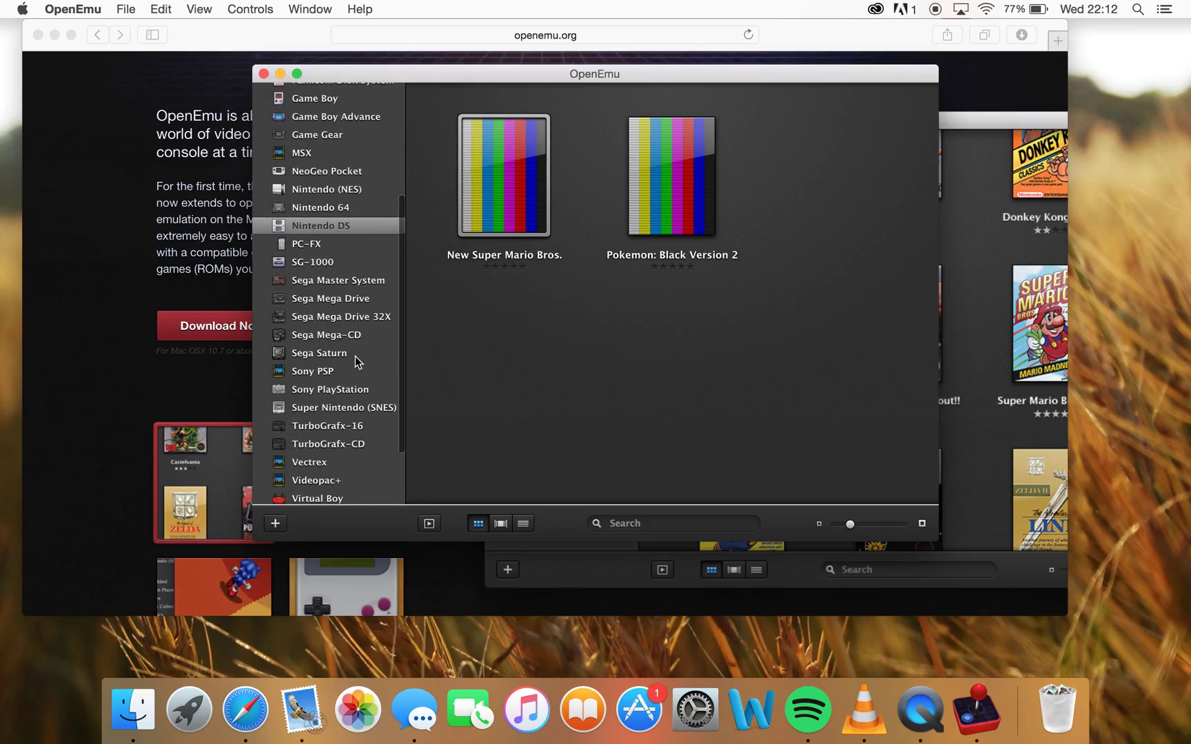
pyautogui.scroll(2, 356, 362)
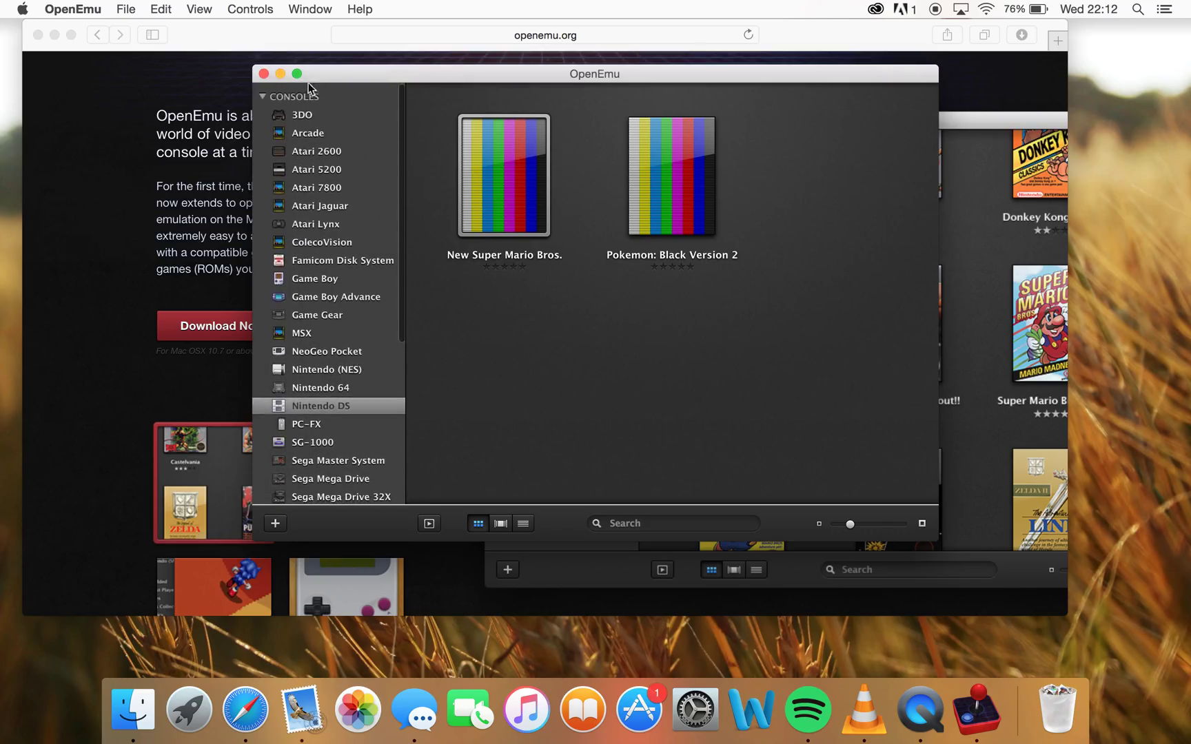
pyautogui.click(263, 74)
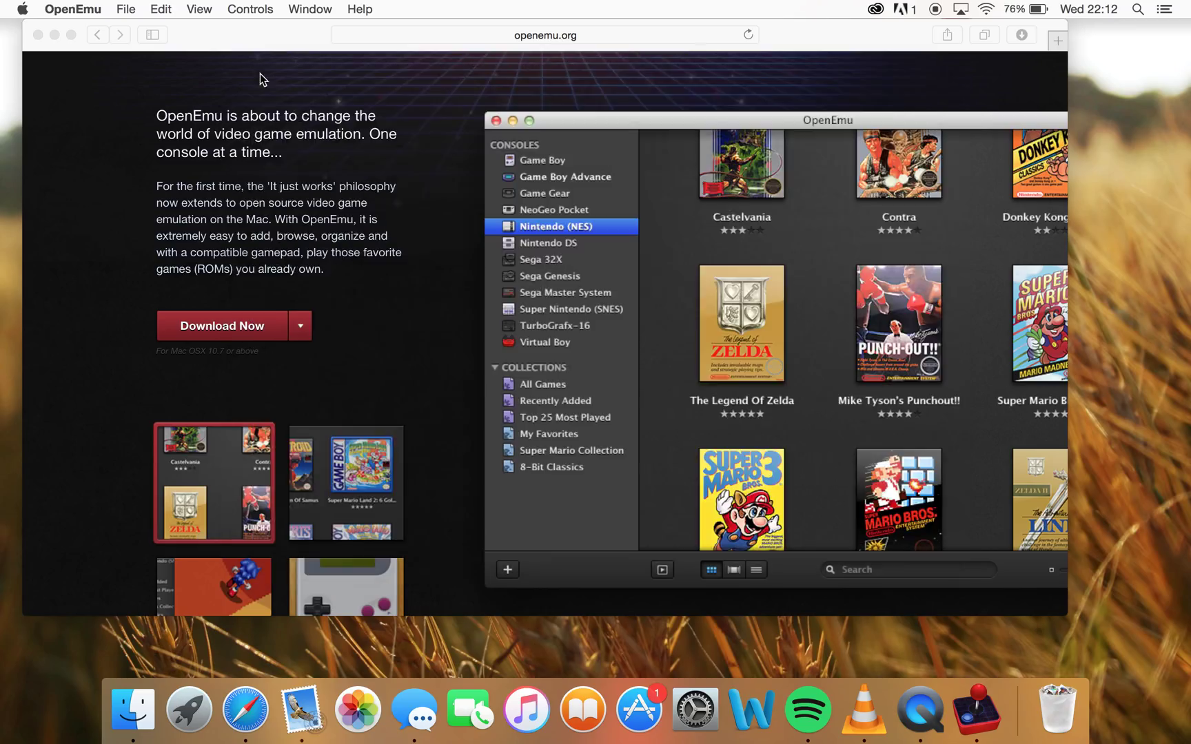
# Step: View the other Download Now options on openemu.org, dismiss them, and close the Safari window
pyautogui.click(301, 331)
pyautogui.click(301, 332)
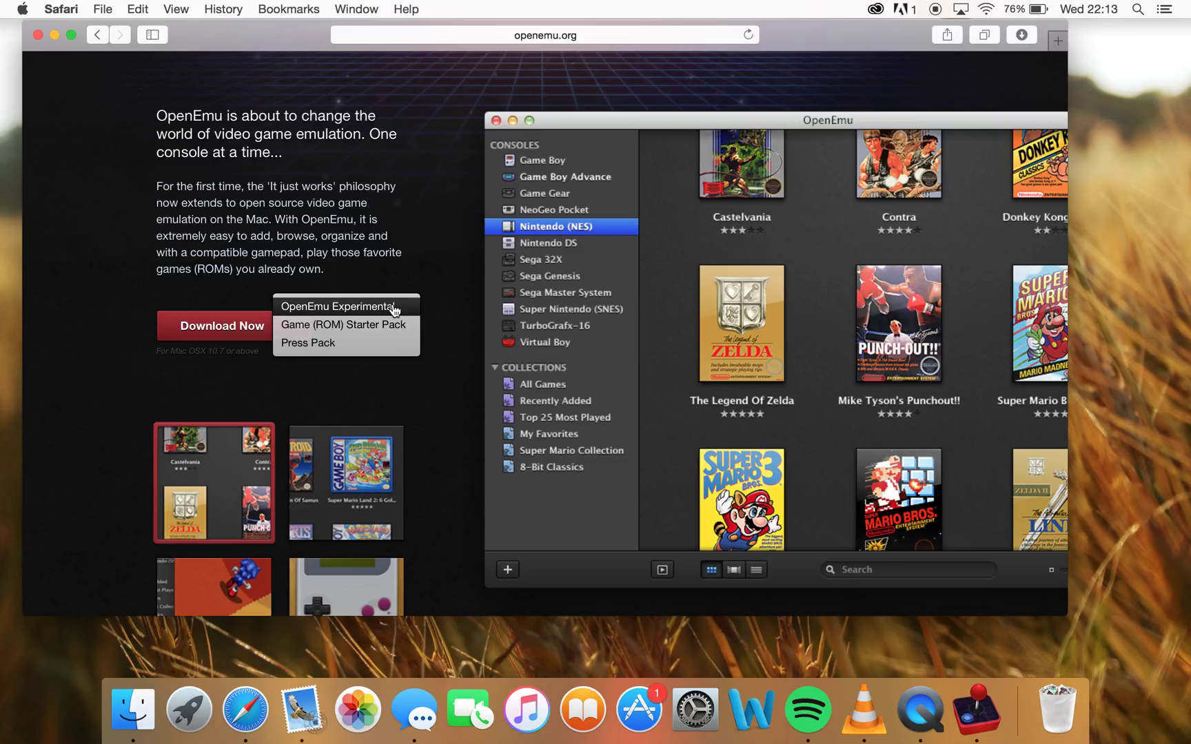
pyautogui.click(422, 237)
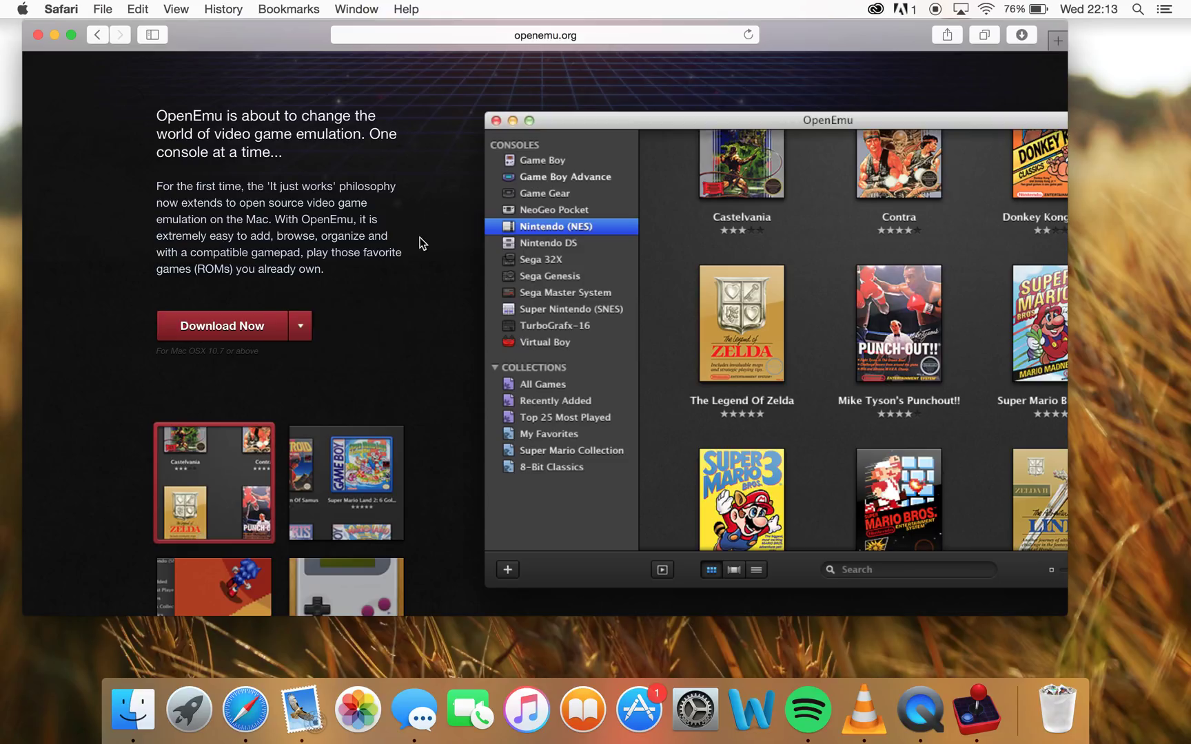
pyautogui.click(38, 34)
# Step: Reopen the OpenEmu library, scroll through its two Nintendo DS games, and close the window
pyautogui.click(968, 705)
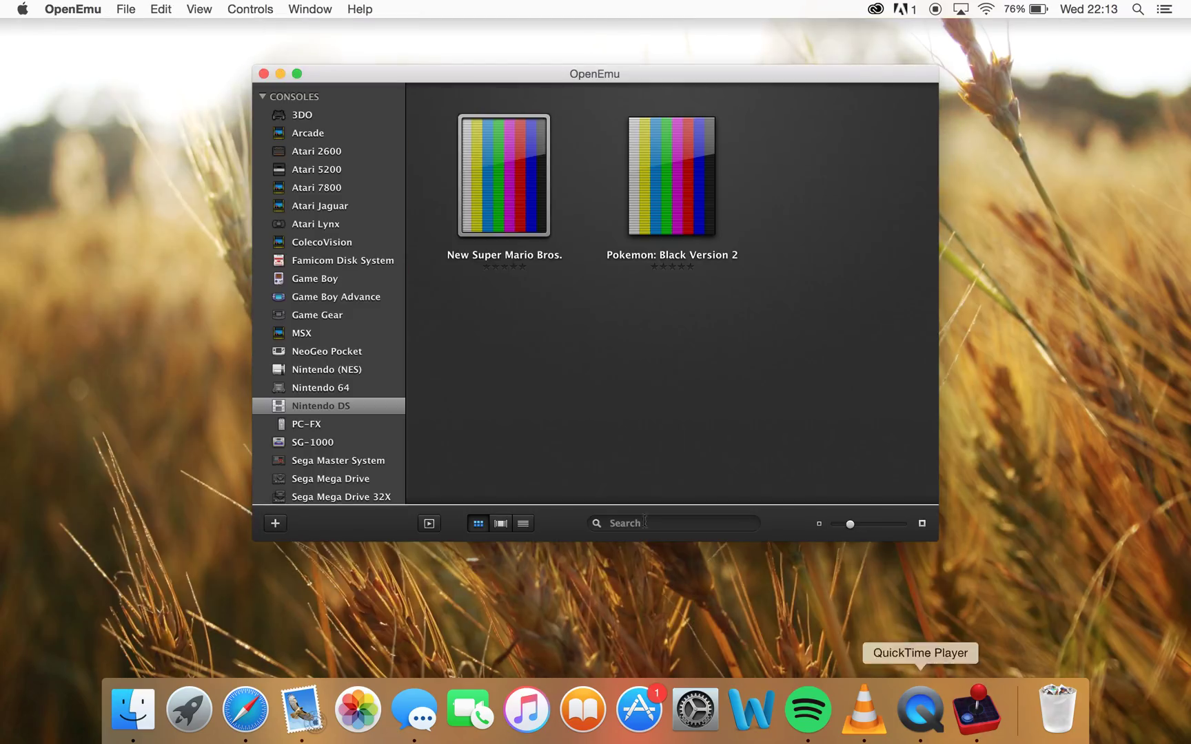
pyautogui.scroll(-5, 294, 357)
pyautogui.scroll(5, 294, 357)
pyautogui.scroll(-5, 295, 357)
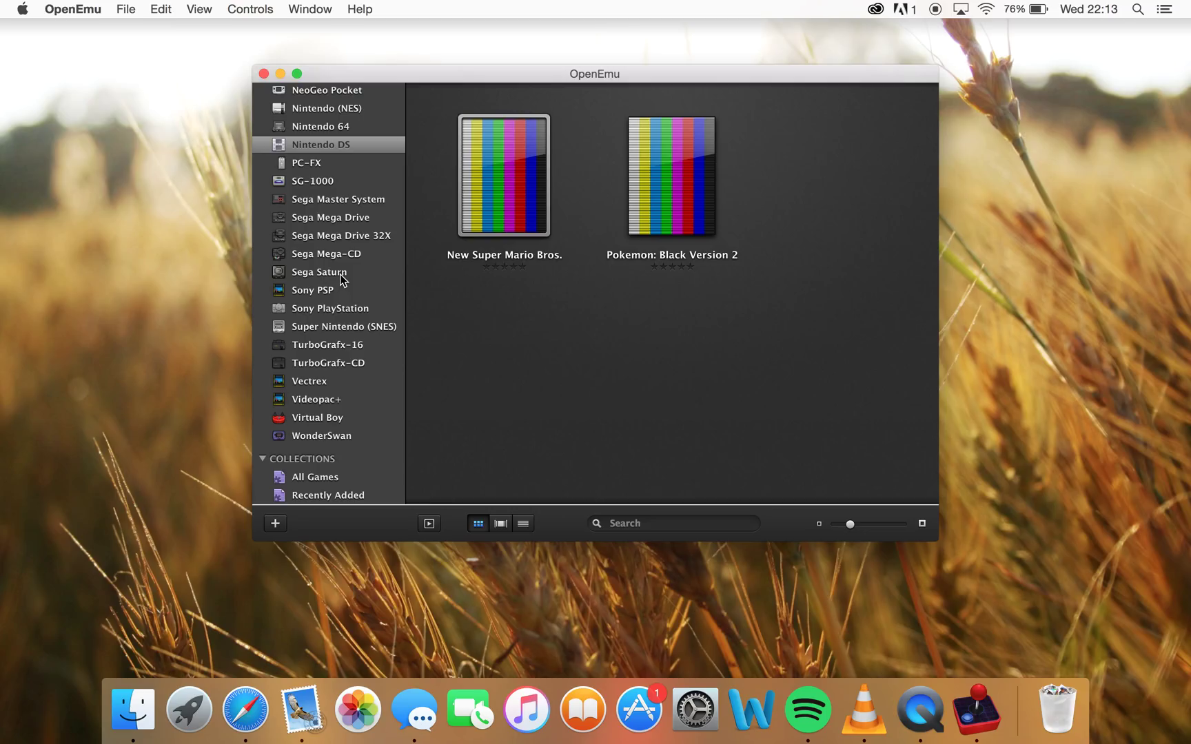
pyautogui.scroll(5, 330, 209)
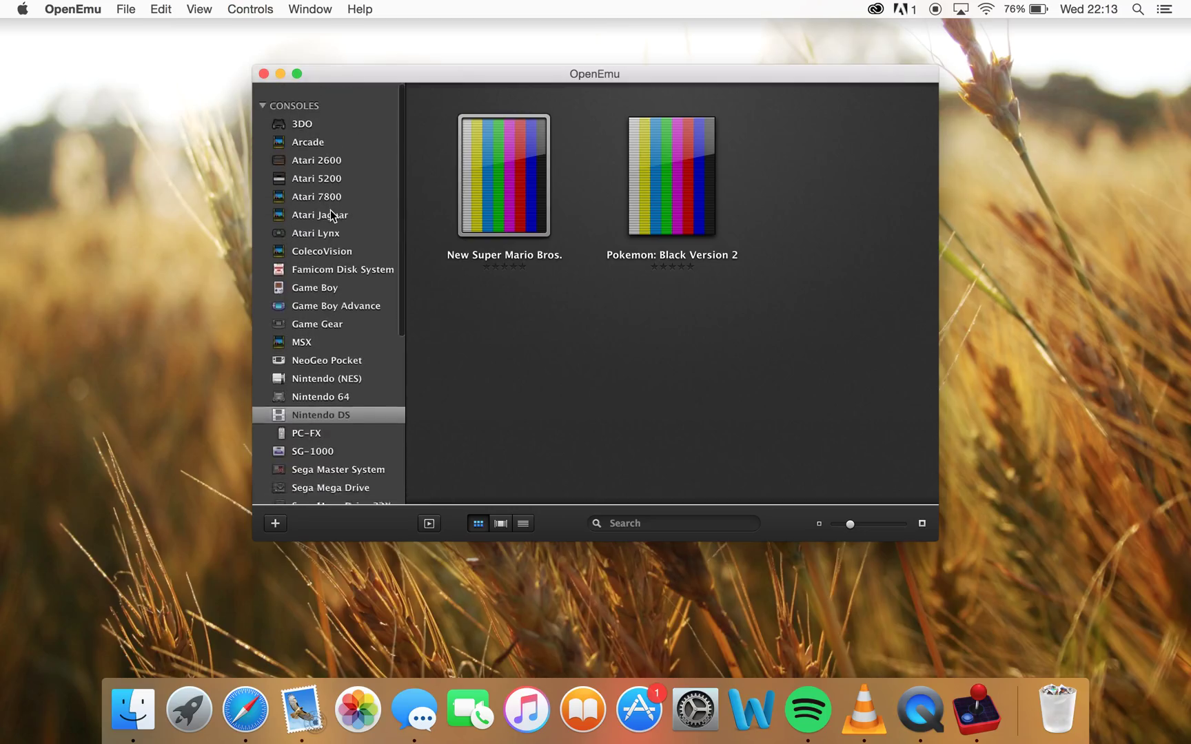
pyautogui.scroll(-5, 330, 209)
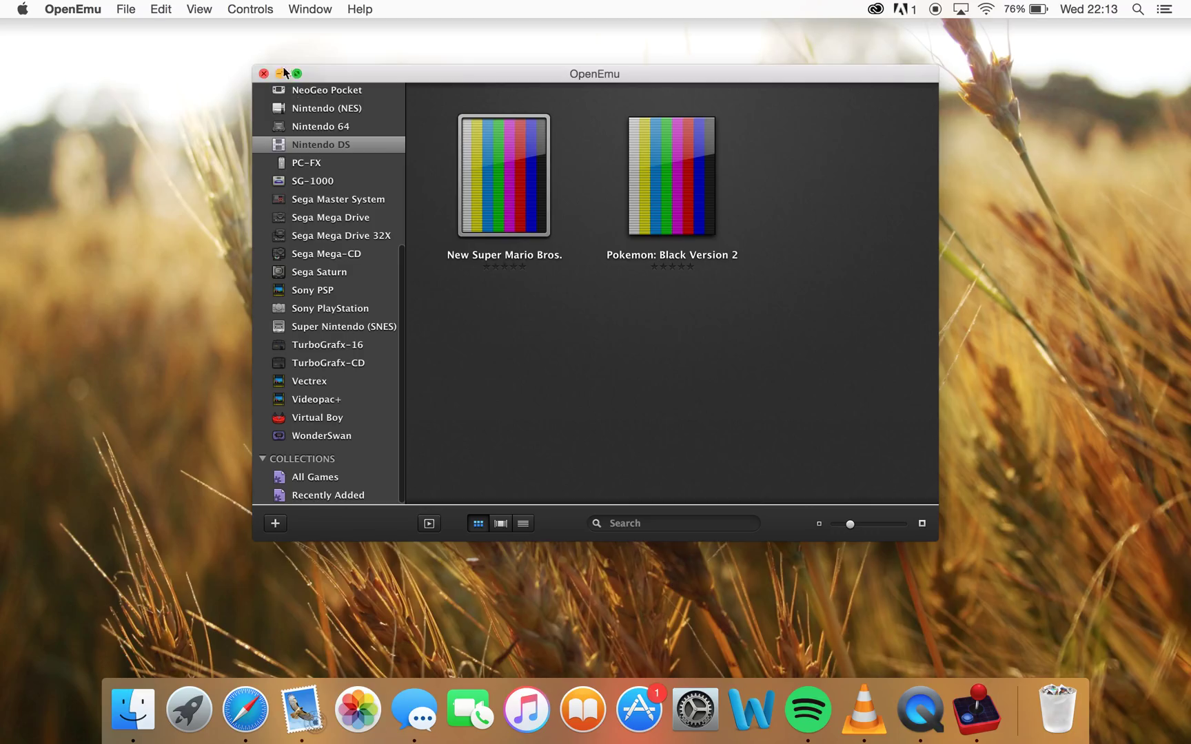
pyautogui.click(265, 72)
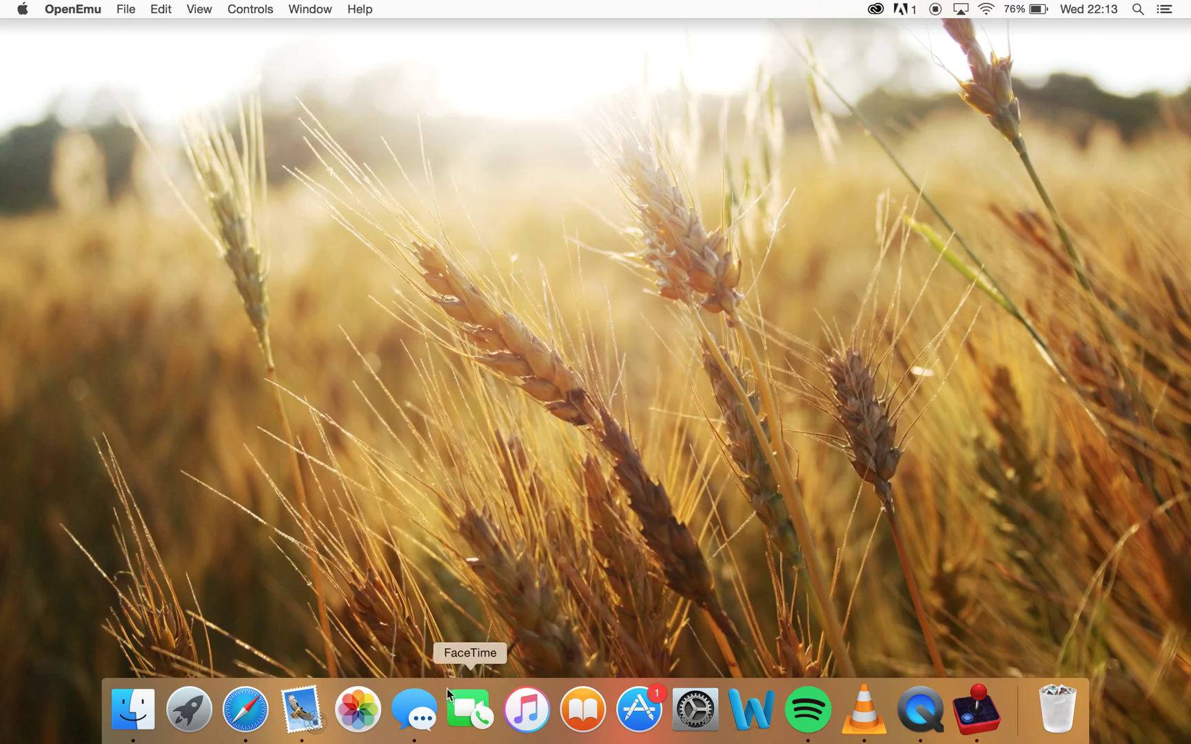
# Step: Launch Safari and go to romhustler.net by typing 'rom' and accepting the autocomplete
pyautogui.click(245, 709)
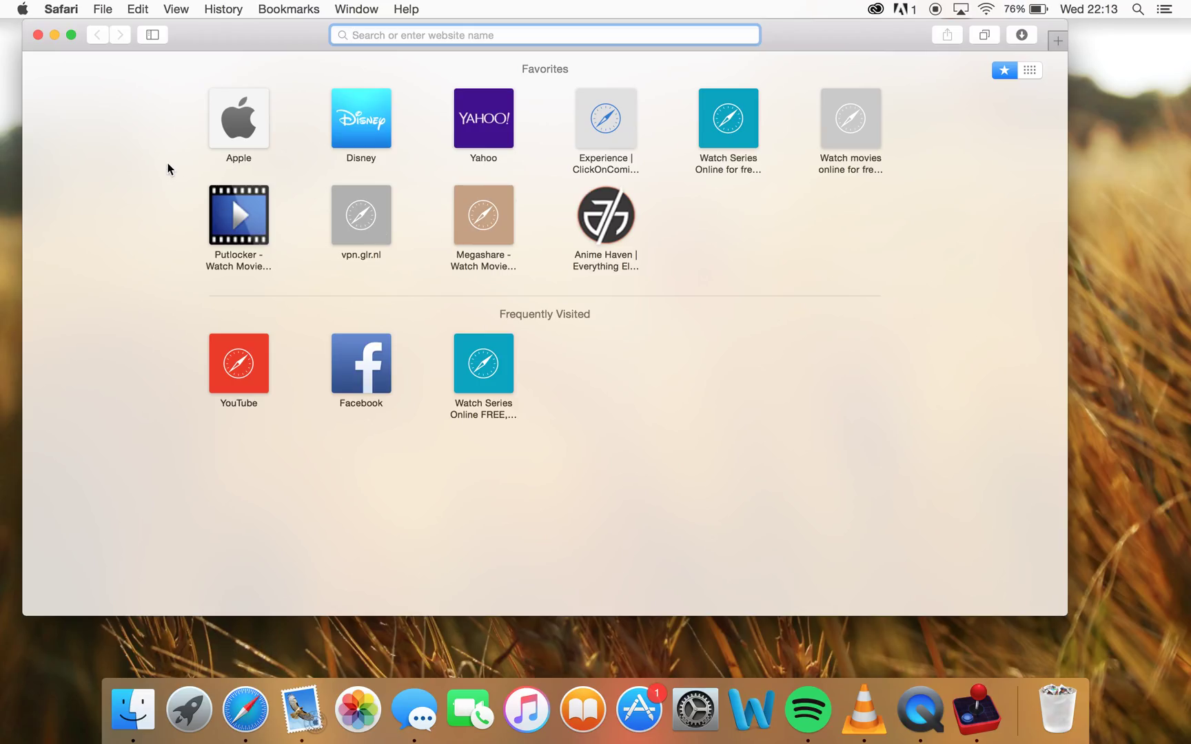
pyautogui.write('romhustler.net')
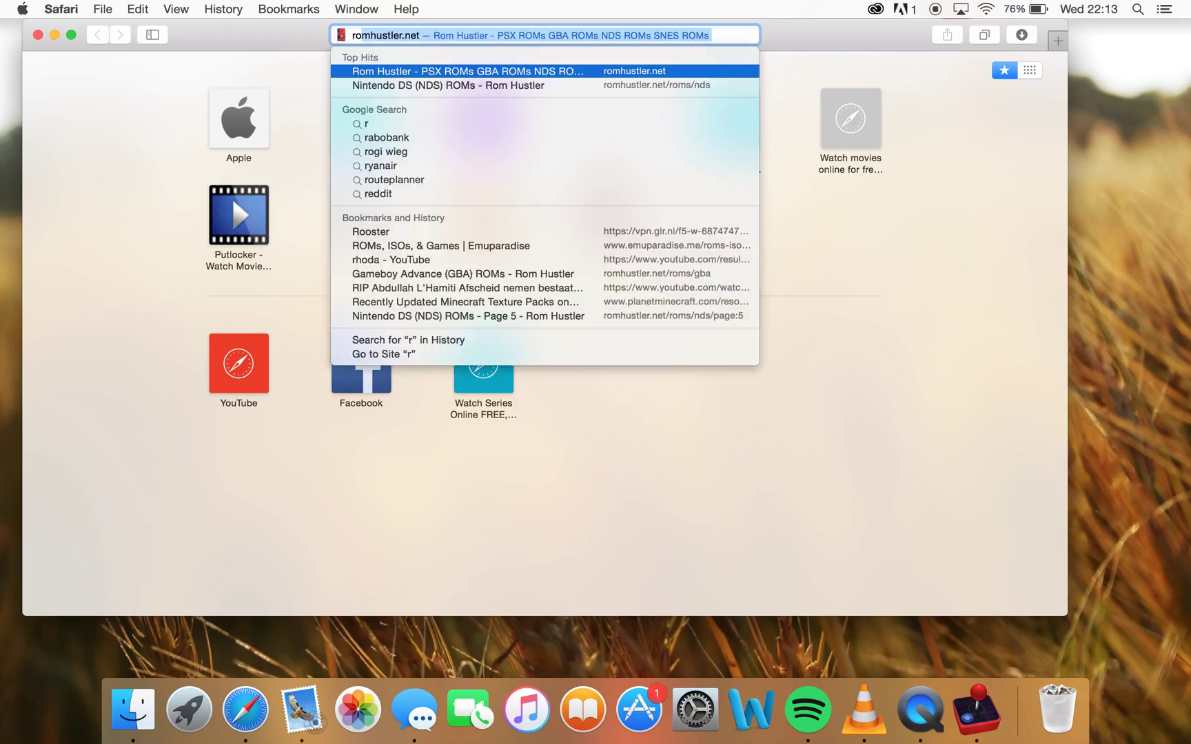
pyautogui.press('Return')
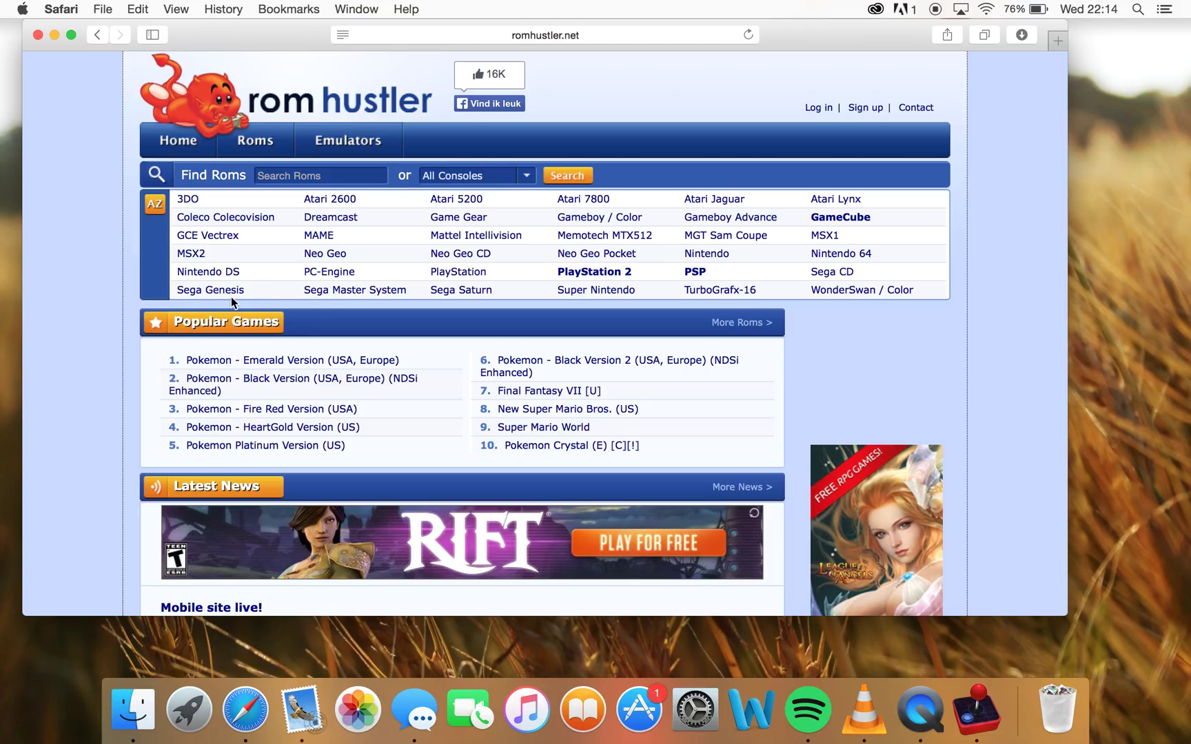
# Step: Open Rom Hustler's Gameboy Advance ROM listing from the console list
pyautogui.scroll(-3, 390, 411)
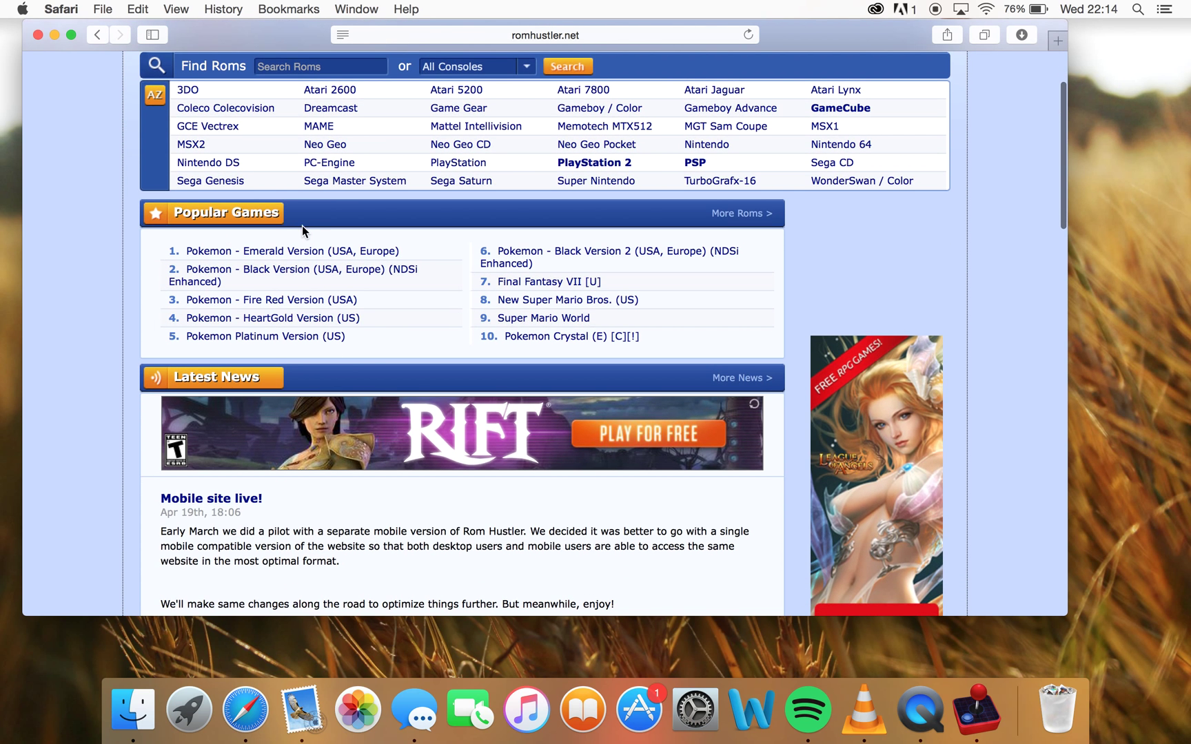
pyautogui.scroll(2, 297, 224)
pyautogui.tripleClick(721, 160)
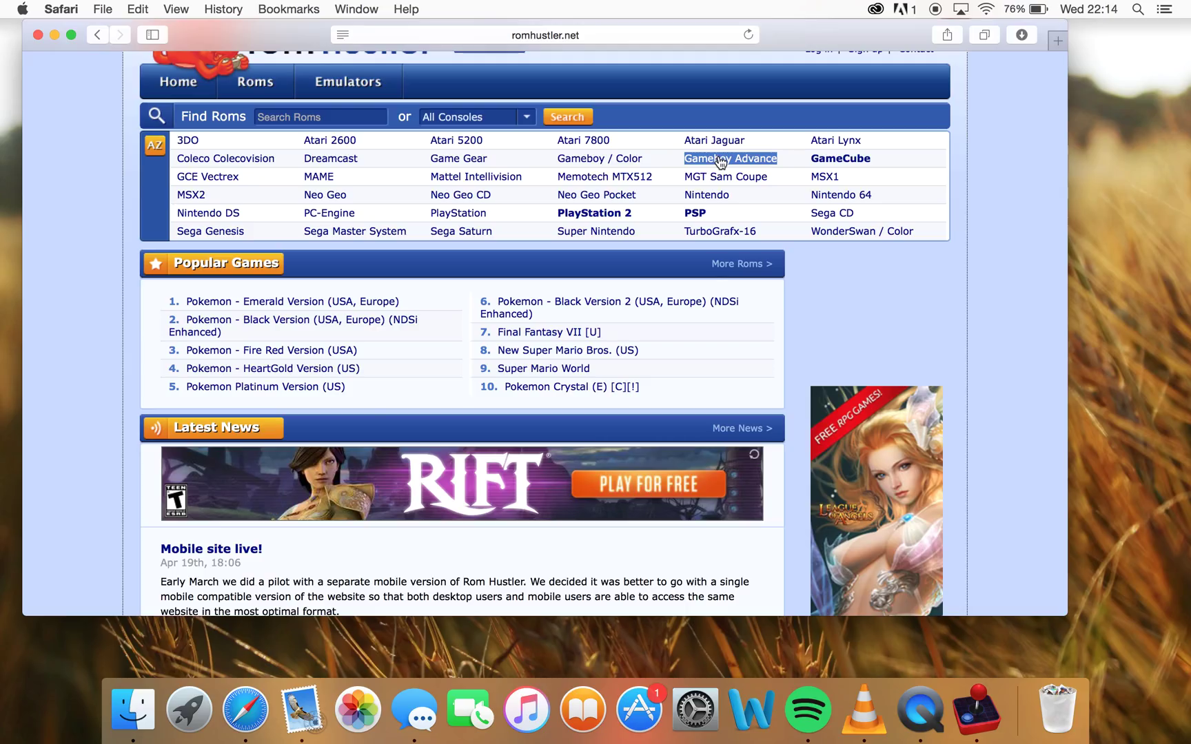
pyautogui.tripleClick(226, 218)
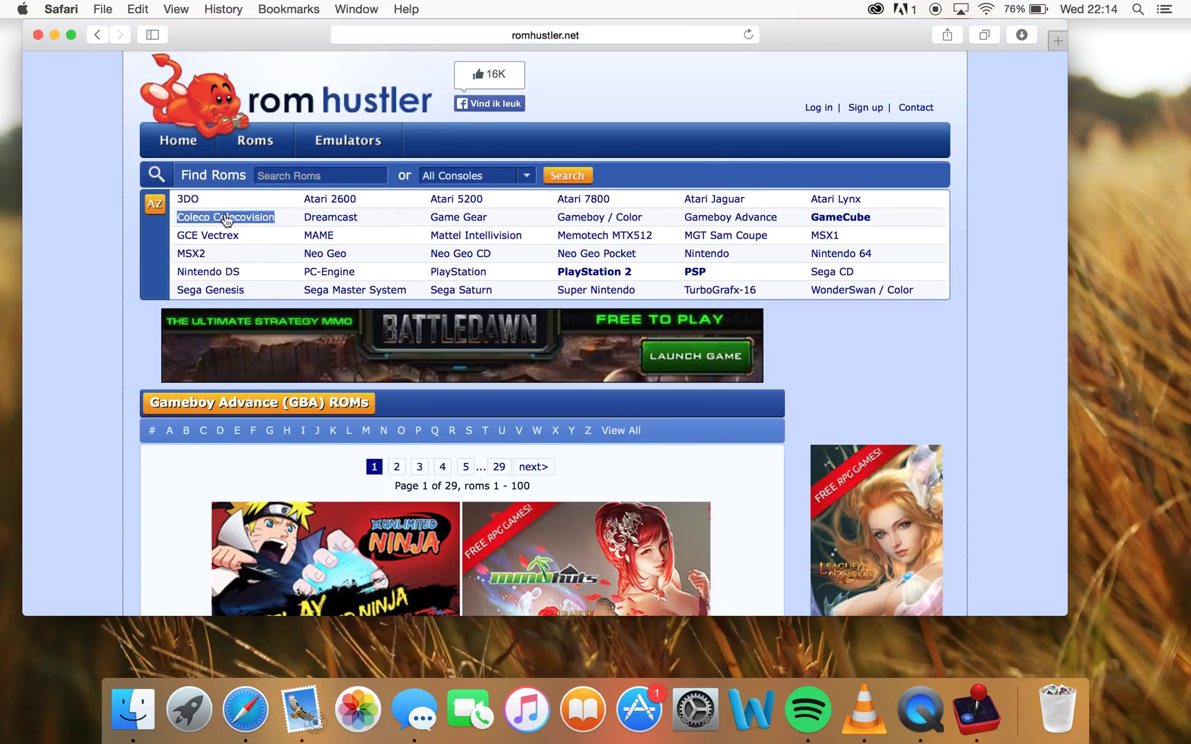
pyautogui.click(225, 202)
pyautogui.tripleClick(335, 201)
pyautogui.click(358, 276)
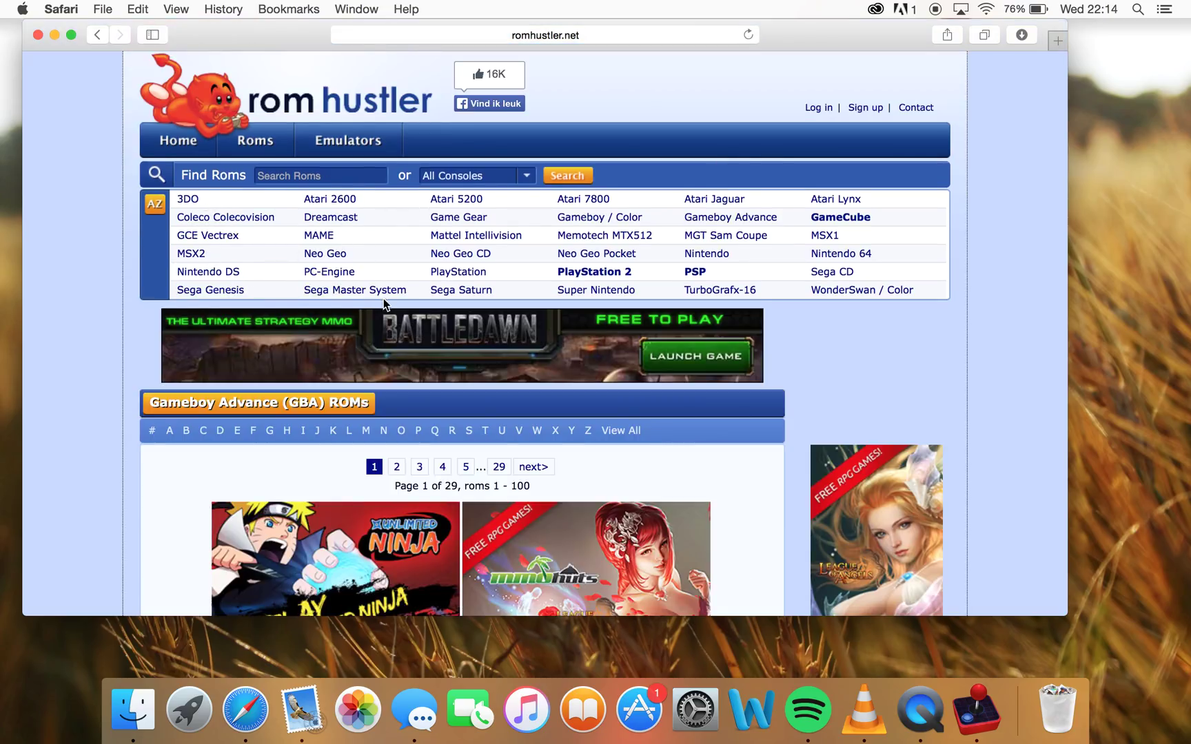
pyautogui.tripleClick(596, 290)
pyautogui.click(687, 202)
pyautogui.tripleClick(835, 254)
pyautogui.click(837, 312)
# Step: Open and close the All Consoles filter, then scroll to the downloads table led by Pokemon Emerald
pyautogui.click(526, 176)
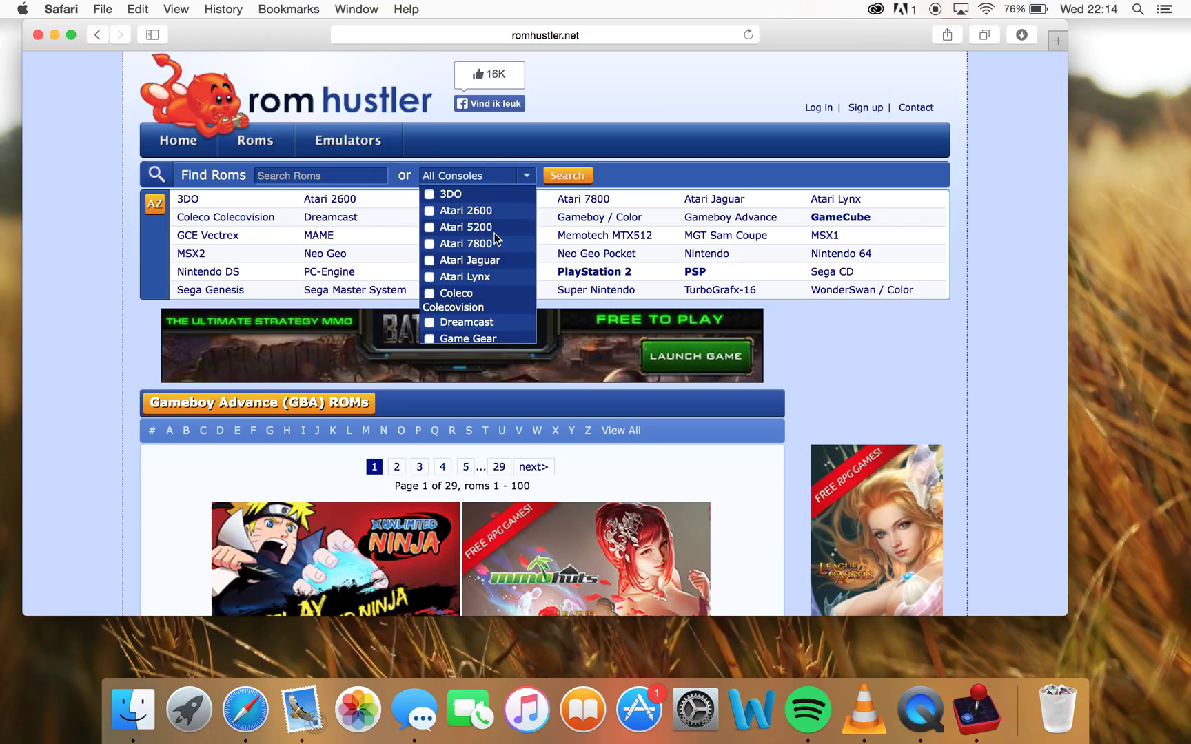
pyautogui.scroll(-10, 495, 239)
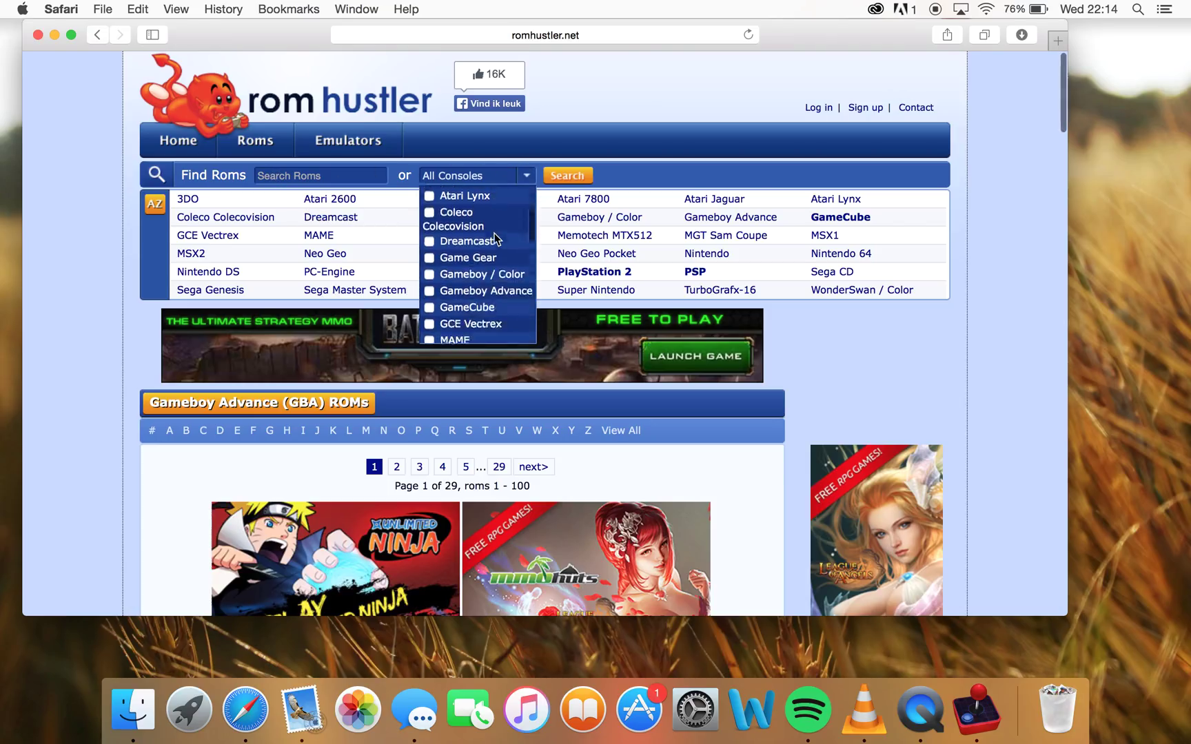
pyautogui.click(521, 175)
pyautogui.scroll(-10, 434, 317)
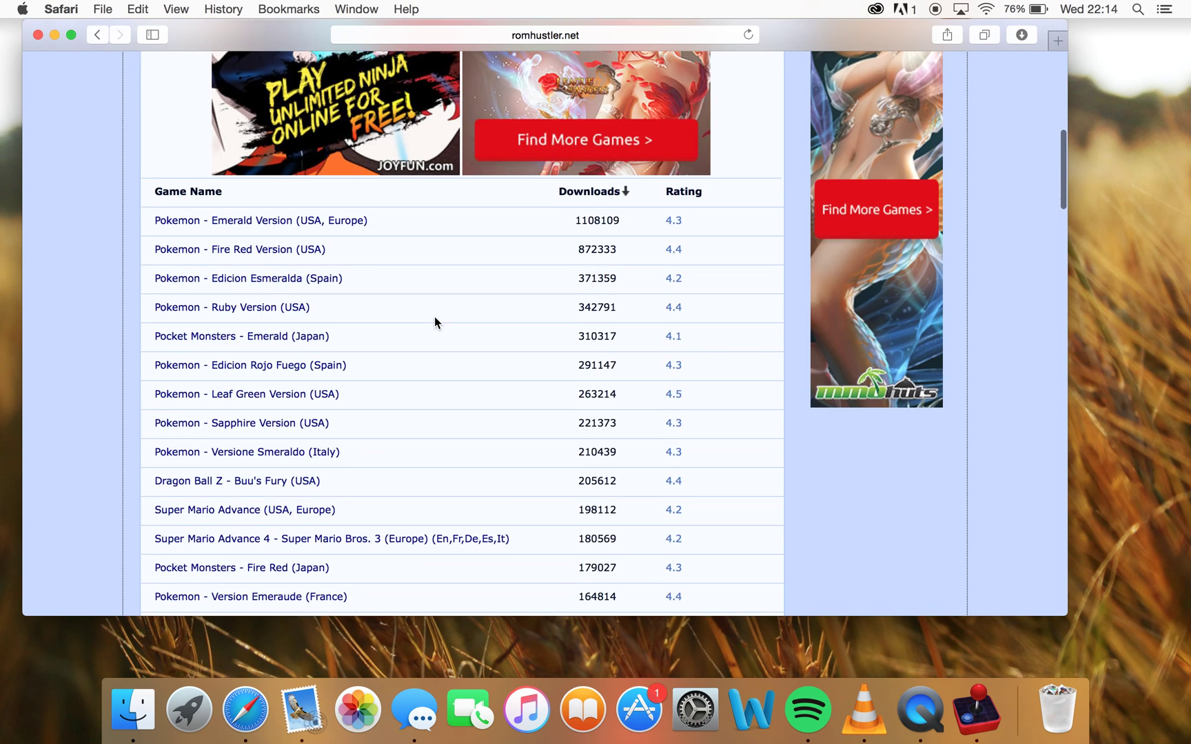
# Step: Open the Pokemon - Emerald Version (USA, Europe) page, start its zip download, and check the Downloads list
pyautogui.tripleClick(280, 148)
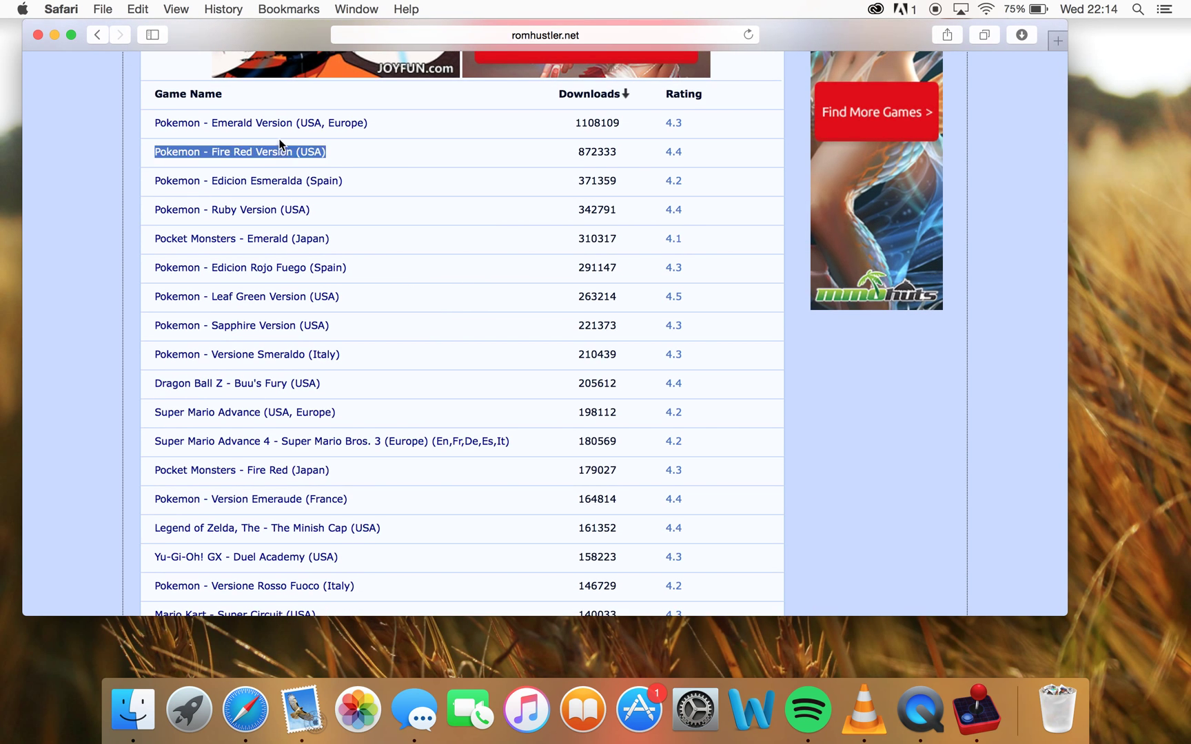
pyautogui.tripleClick(270, 120)
pyautogui.scroll(-1, 318, 467)
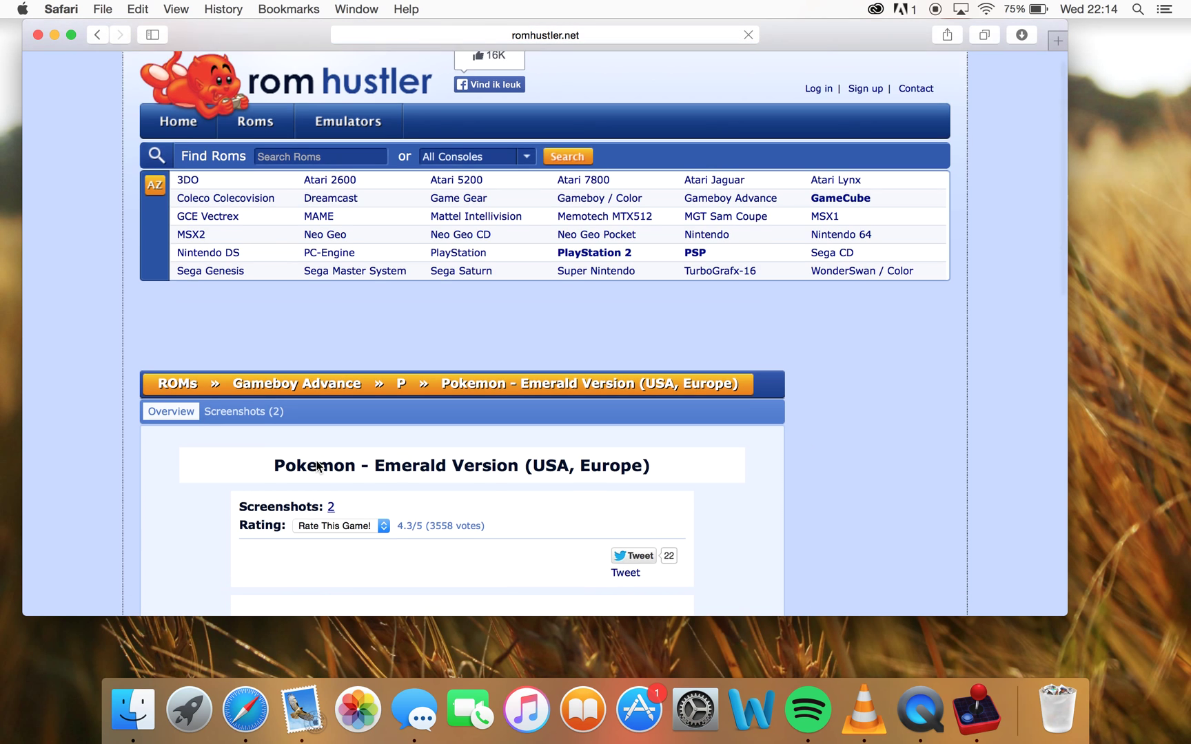
pyautogui.scroll(-6, 318, 467)
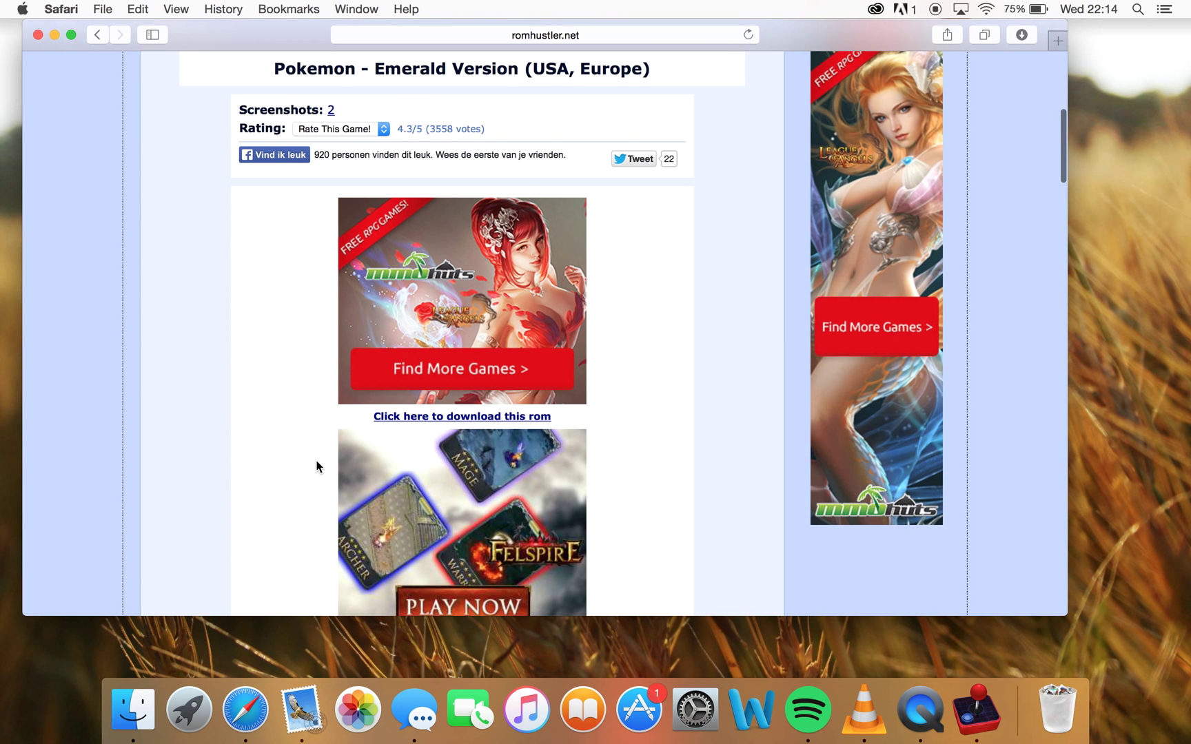
pyautogui.tripleClick(420, 418)
pyautogui.click(428, 416)
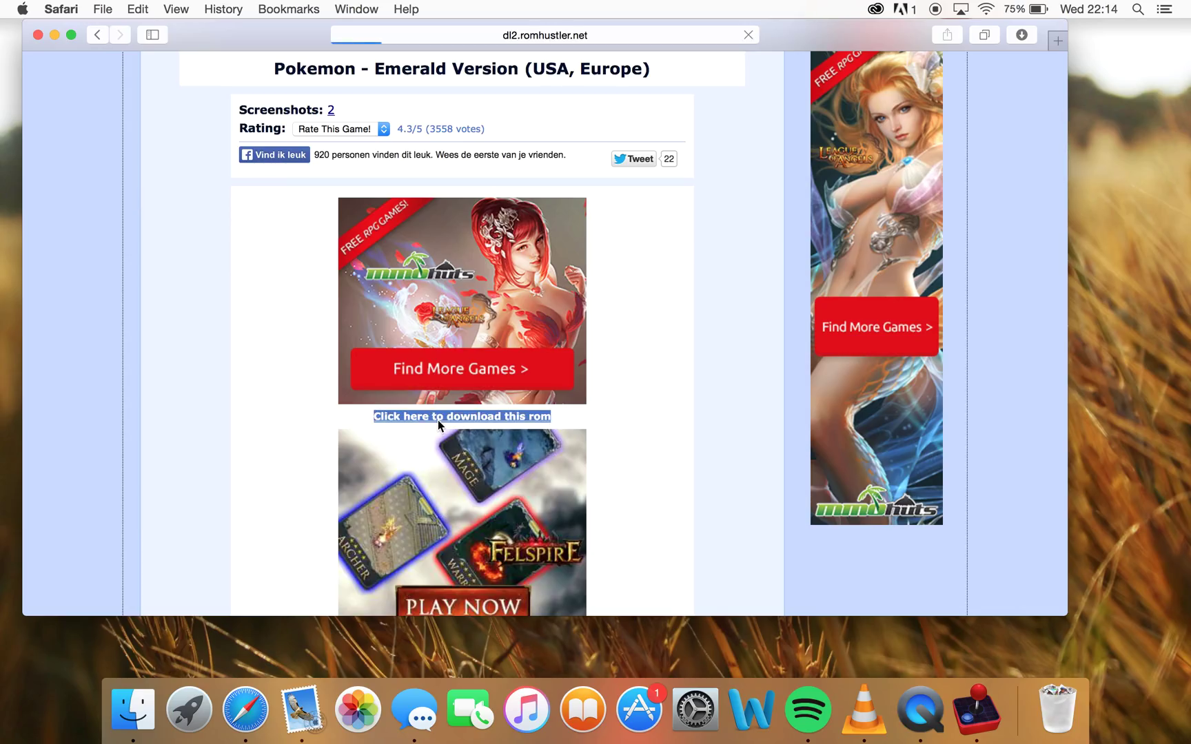
pyautogui.click(1023, 36)
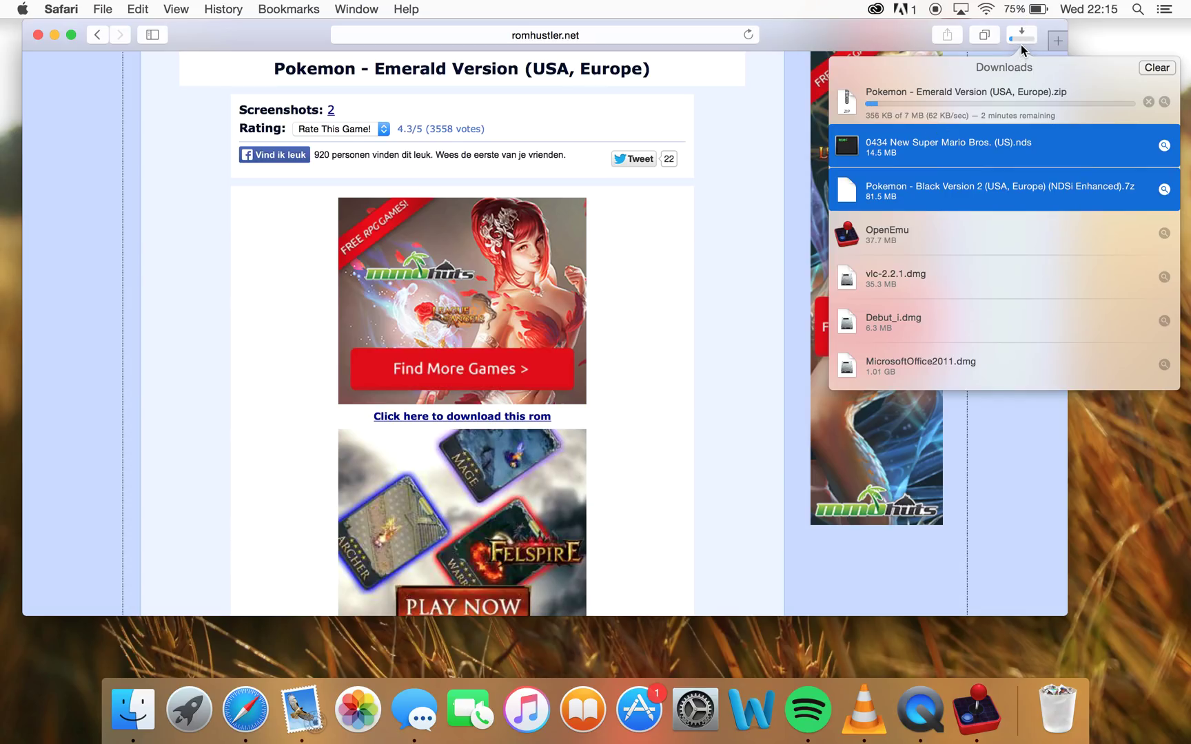
pyautogui.click(1022, 36)
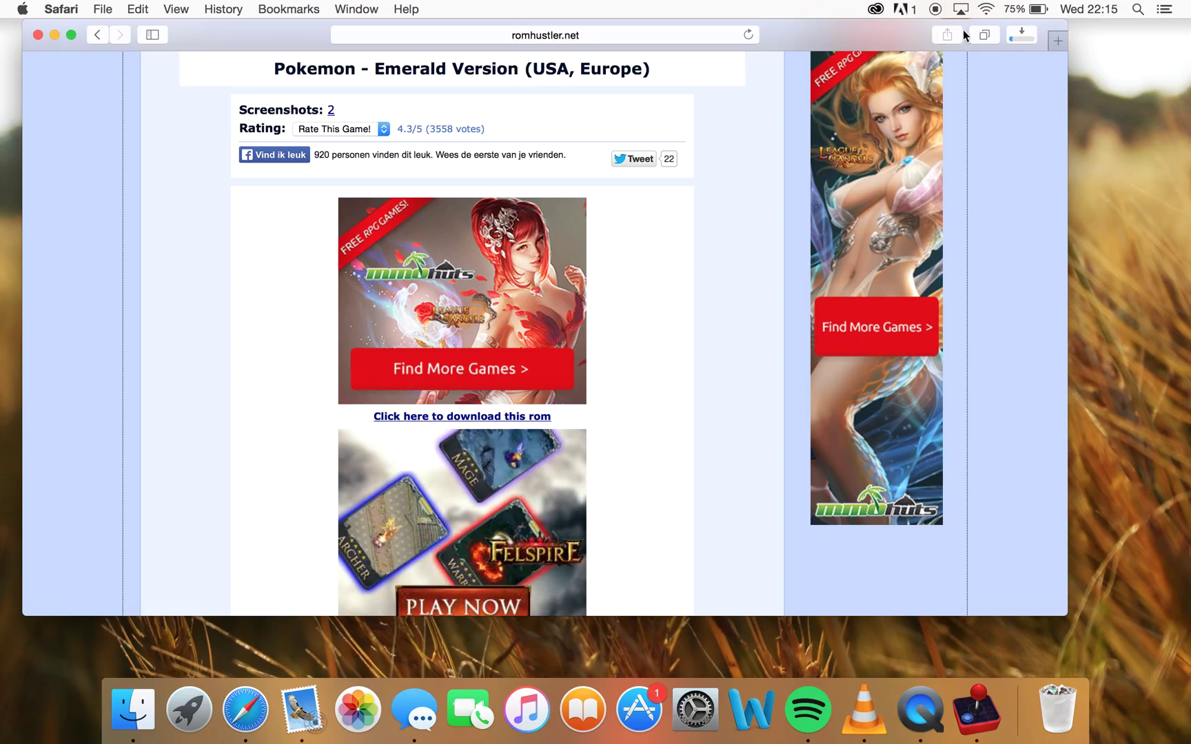
# Step: Open emuparadise.me in a new tab by typing 'em' and browse its ROM sections
pyautogui.click(1057, 41)
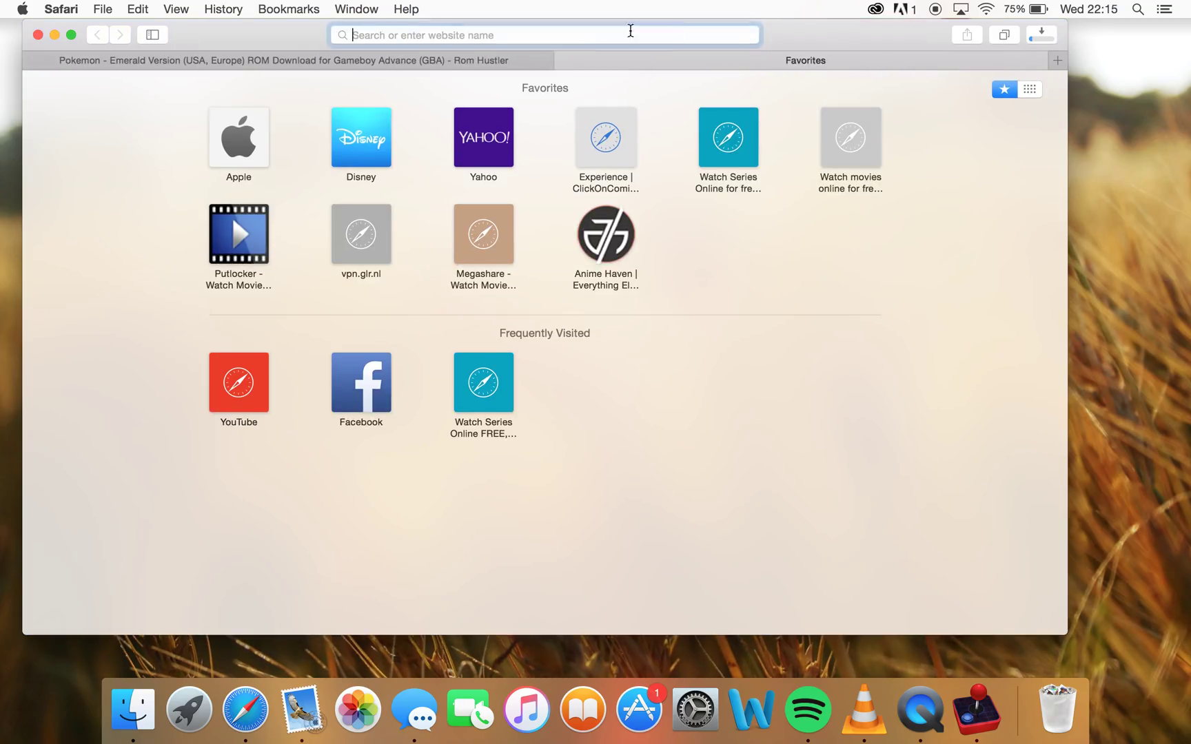
pyautogui.write('emuparadise.me')
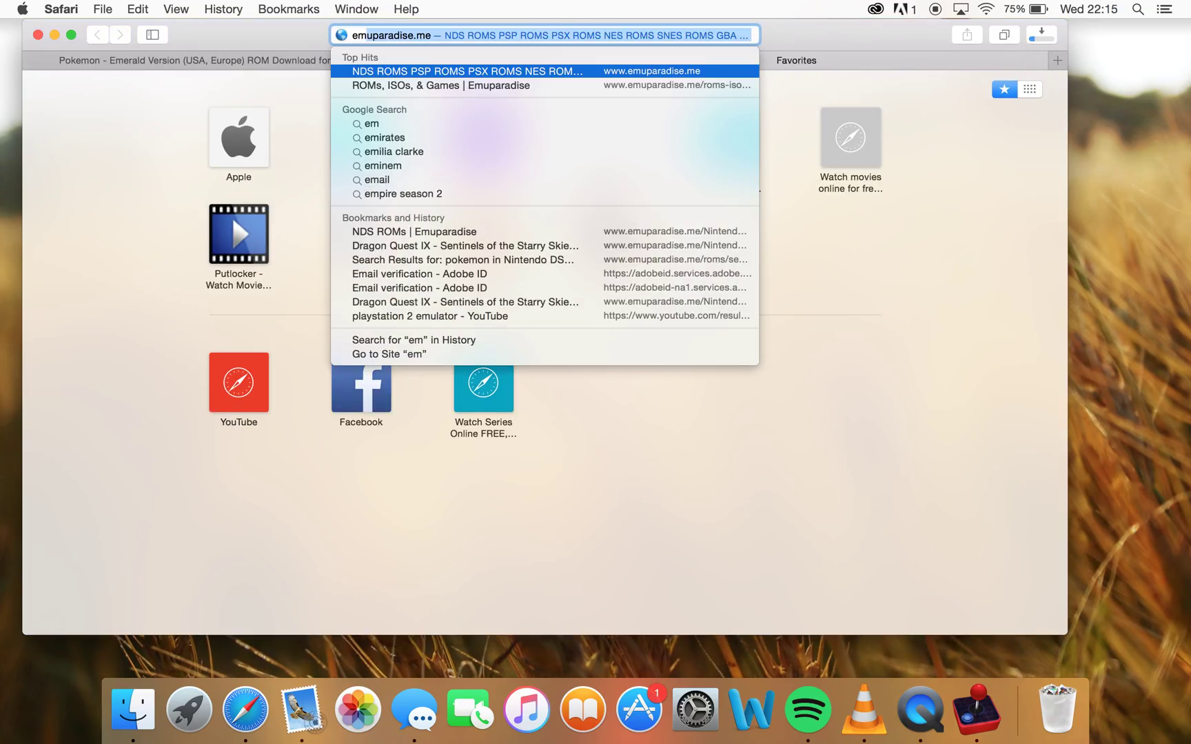
pyautogui.press('Return')
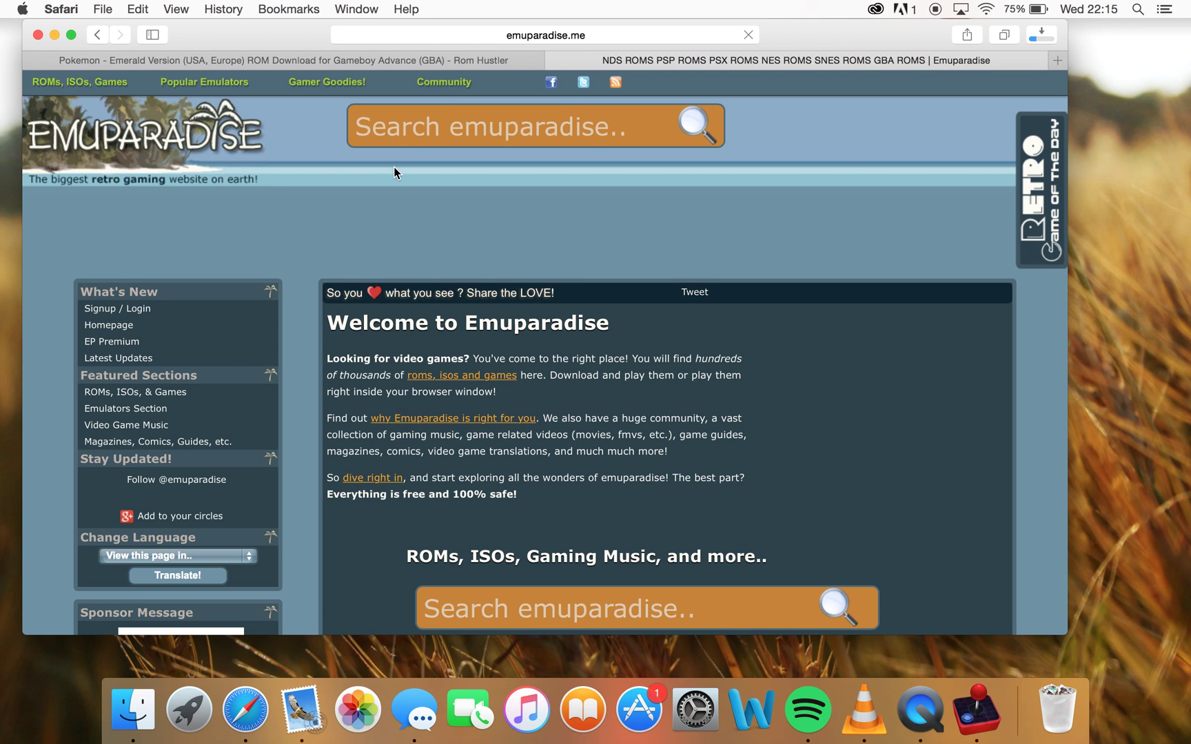
pyautogui.scroll(-6, 371, 308)
pyautogui.scroll(-15, 371, 308)
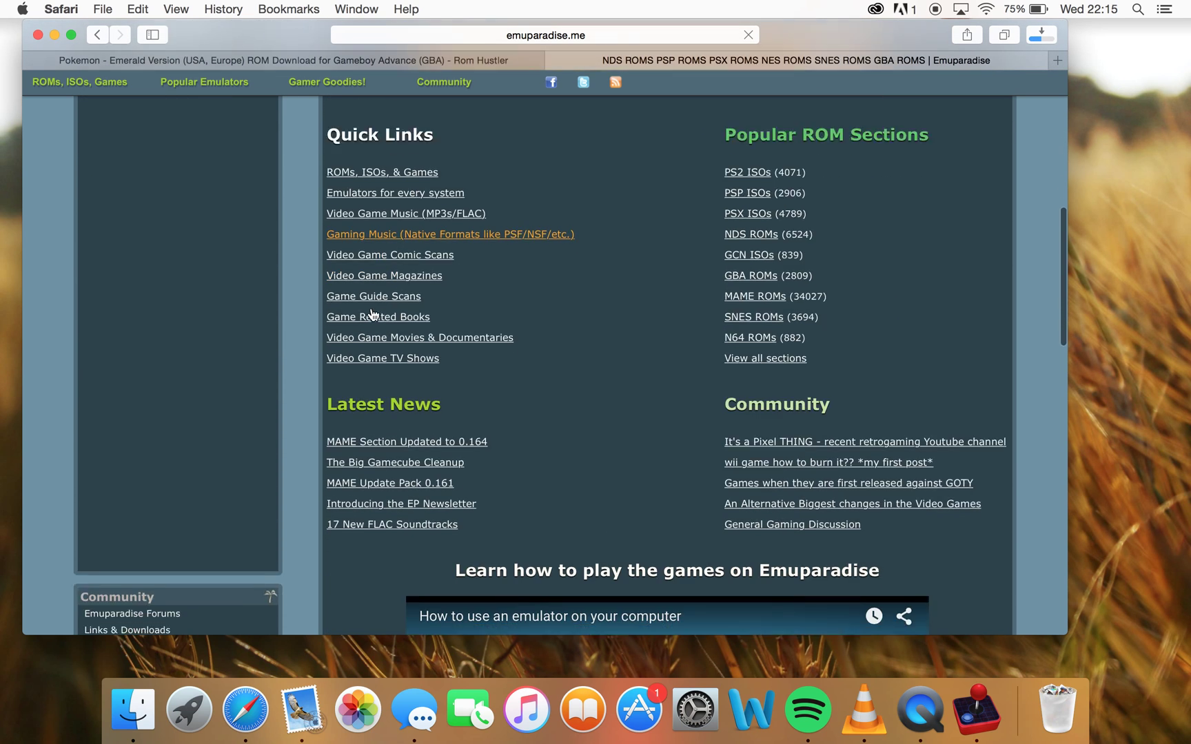
pyautogui.scroll(20, 371, 307)
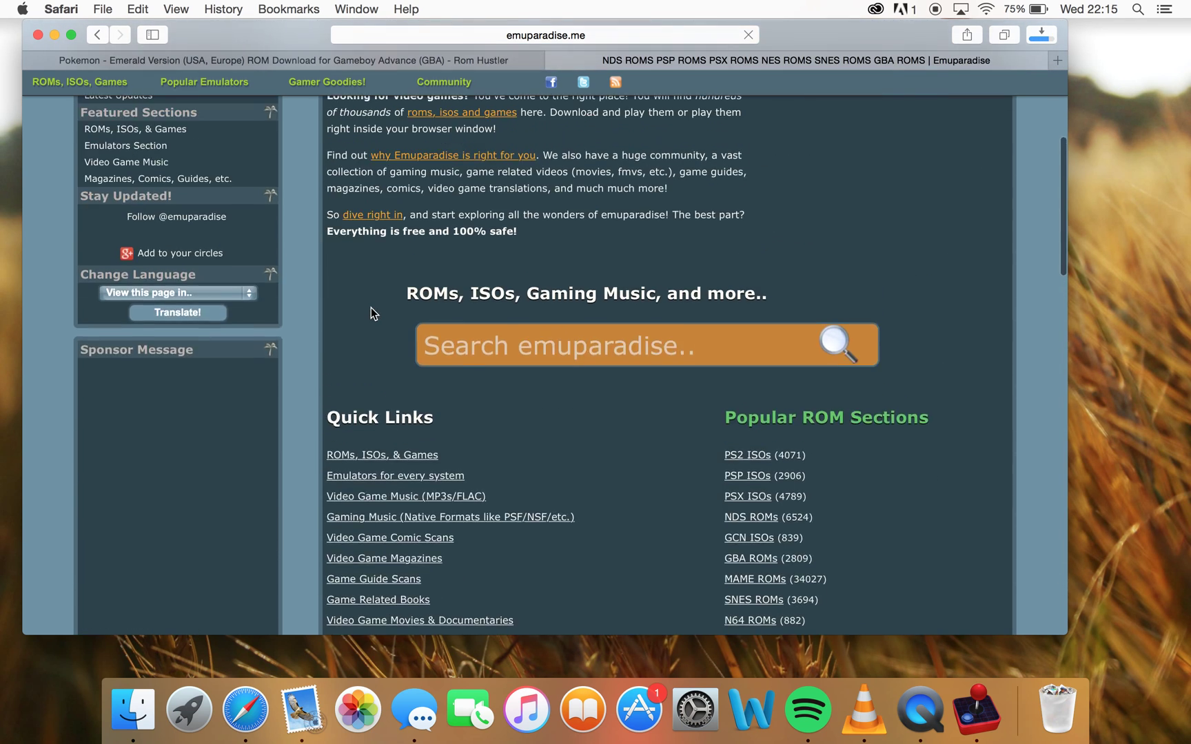
pyautogui.scroll(-2, 180, 337)
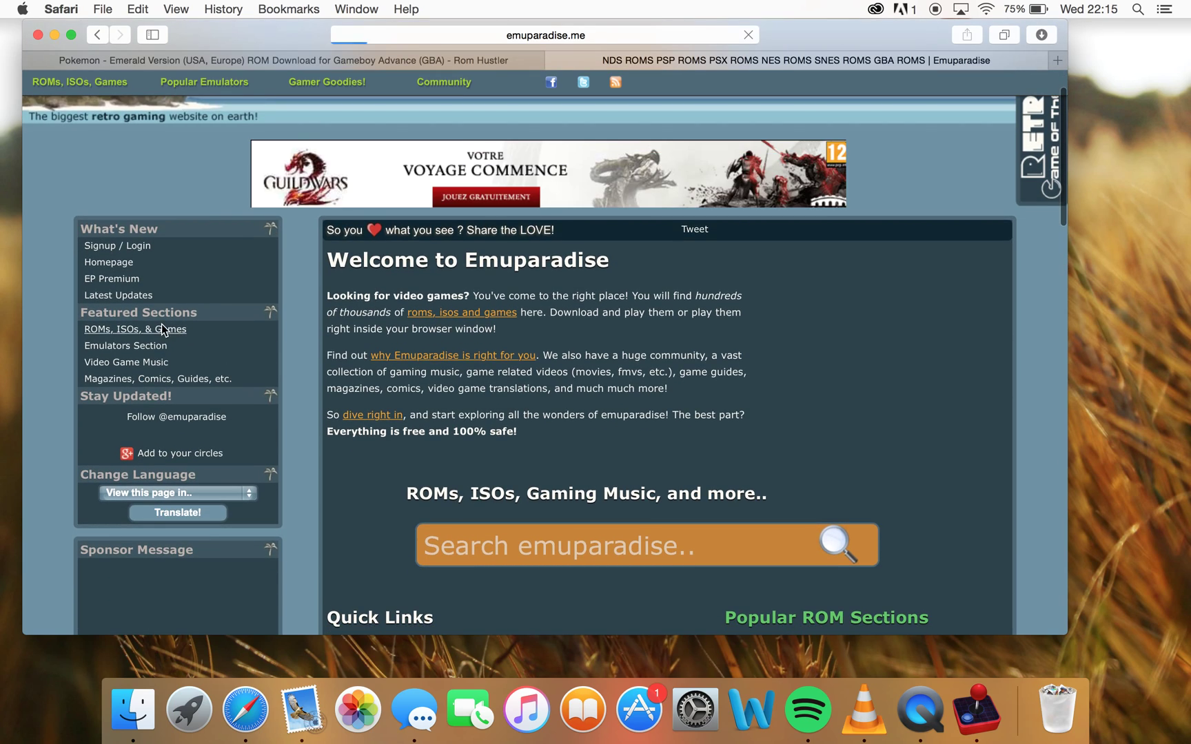
pyautogui.scroll(-15, 374, 356)
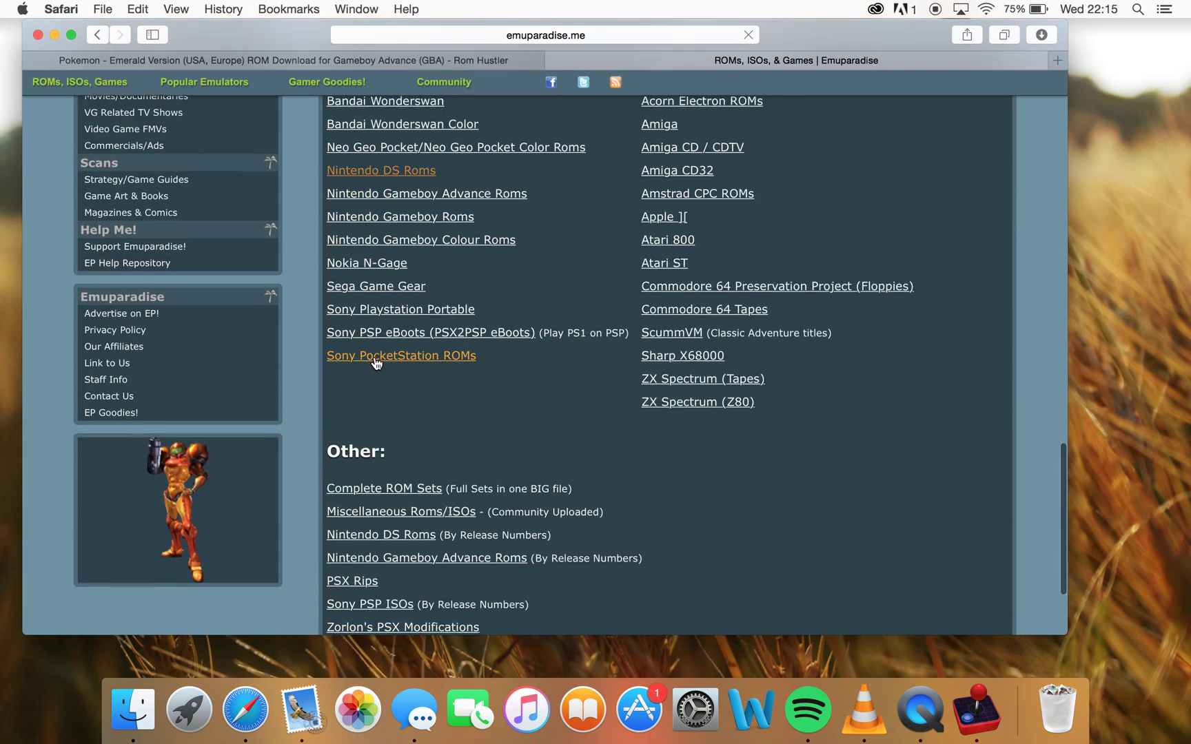
pyautogui.scroll(-4, 374, 356)
pyautogui.scroll(10, 374, 356)
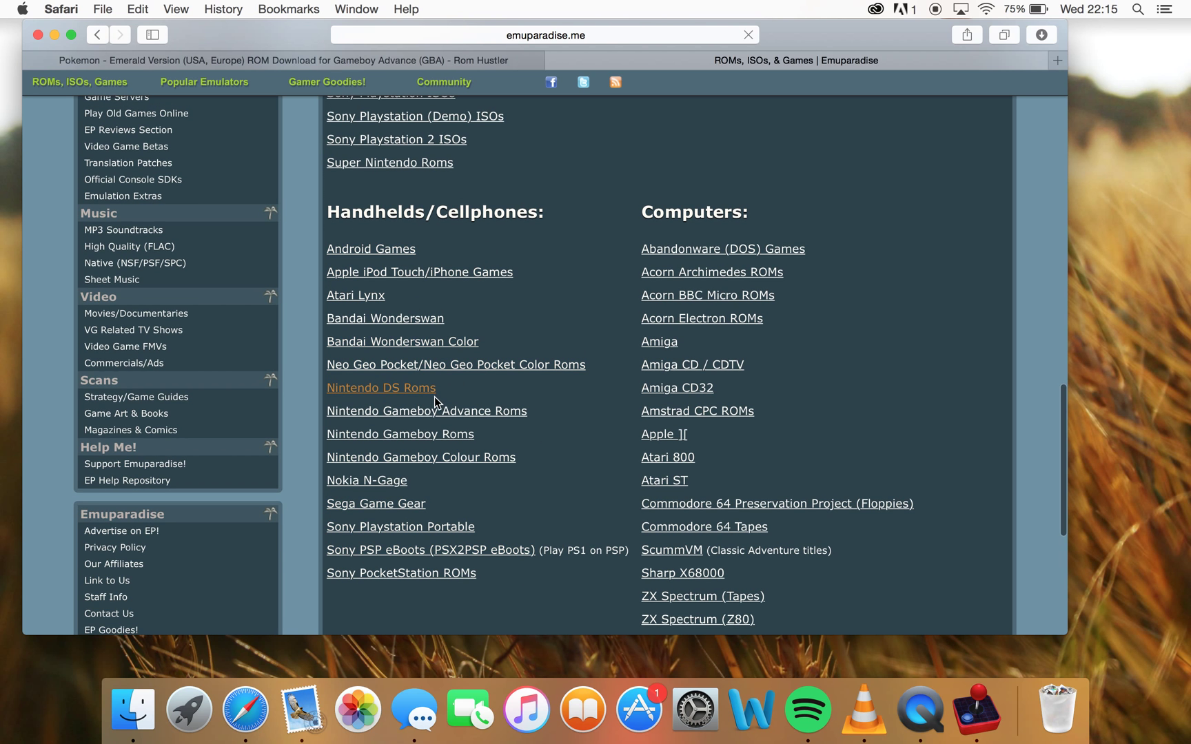
pyautogui.scroll(-5, 441, 441)
pyautogui.scroll(5, 443, 458)
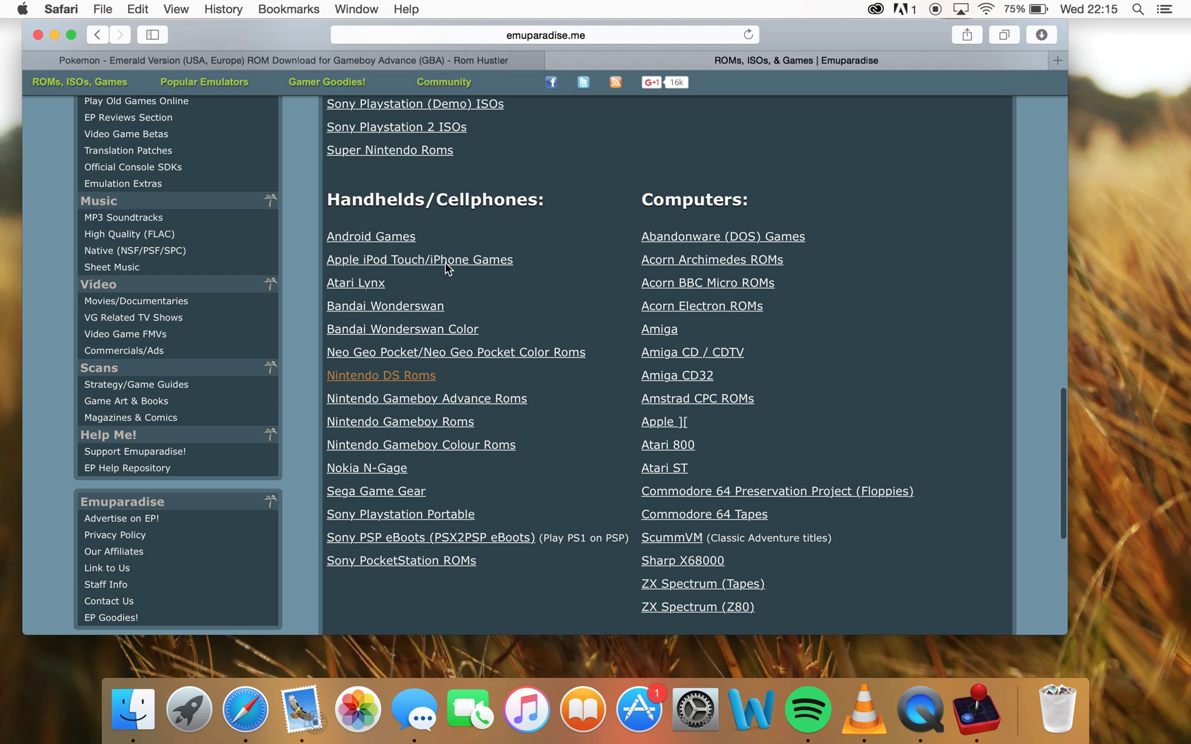
# Step: Open the Nintendo DS ROMs listing, then go back to the ROMs, ISOs & Games page
pyautogui.click(389, 379)
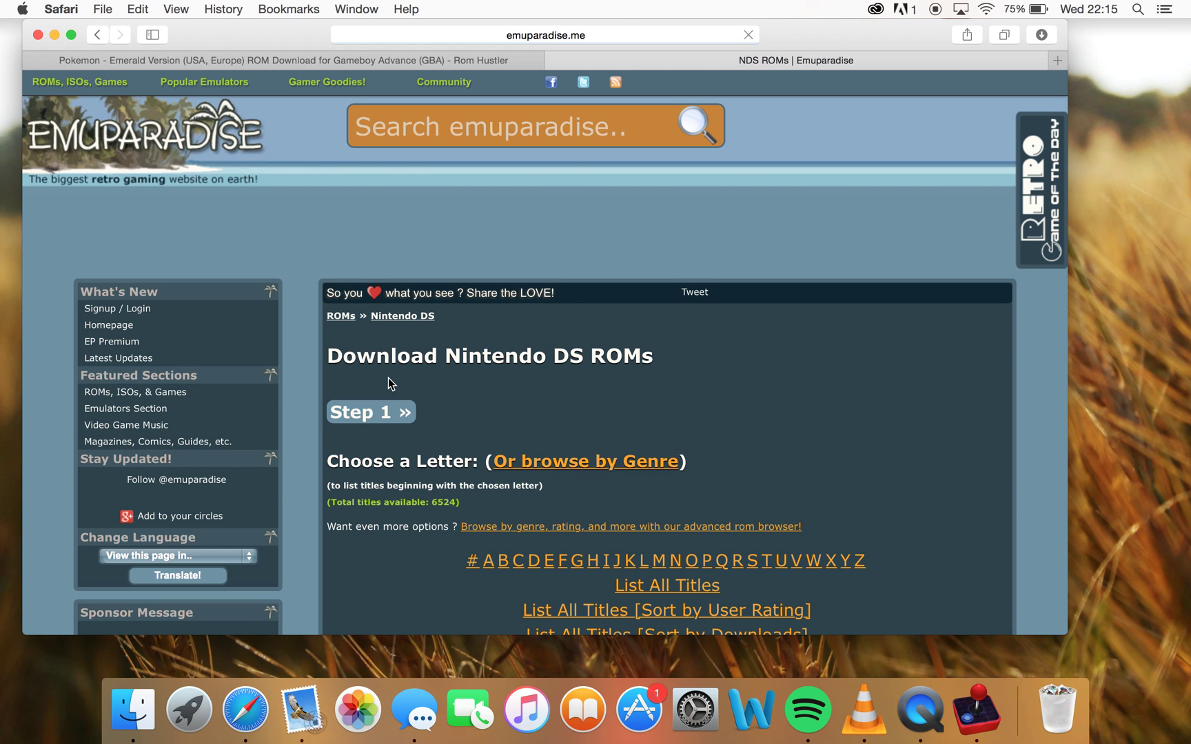
pyautogui.scroll(-5, 389, 380)
pyautogui.scroll(-3, 388, 382)
pyautogui.scroll(10, 388, 378)
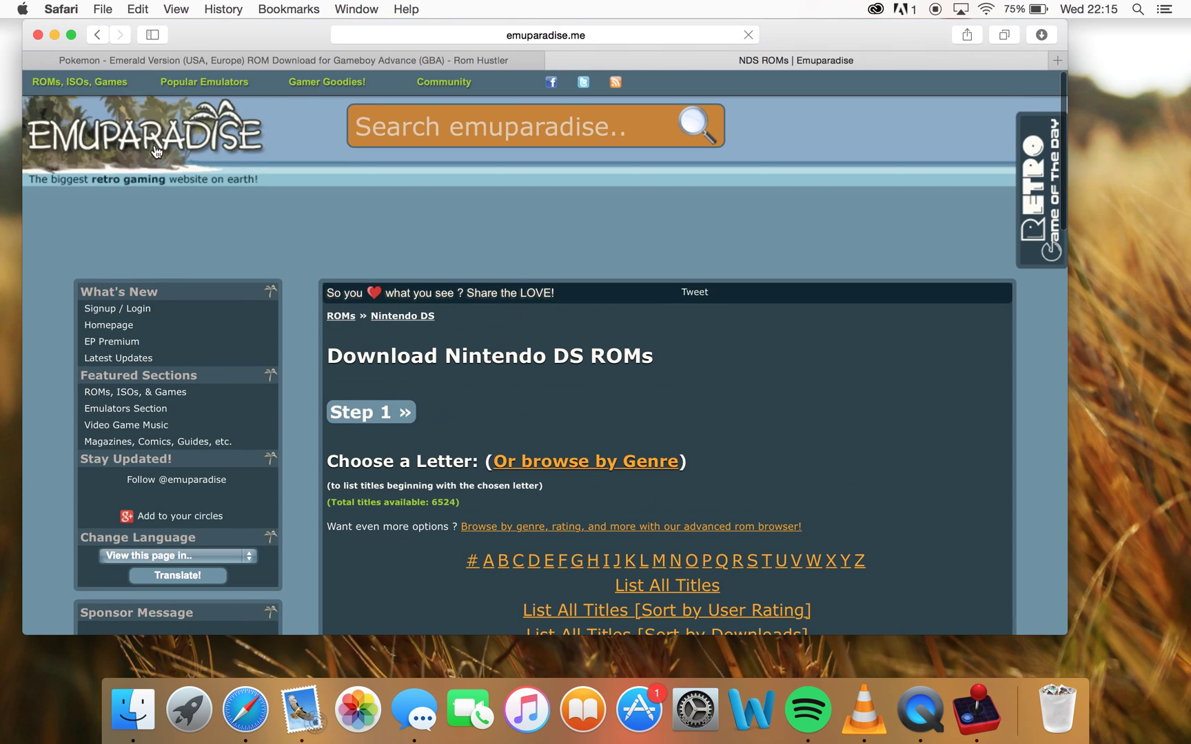
pyautogui.click(101, 35)
# Step: Scroll to Handhelds/Cellphones and open the Nintendo DS ROMs section again
pyautogui.scroll(-20, 372, 410)
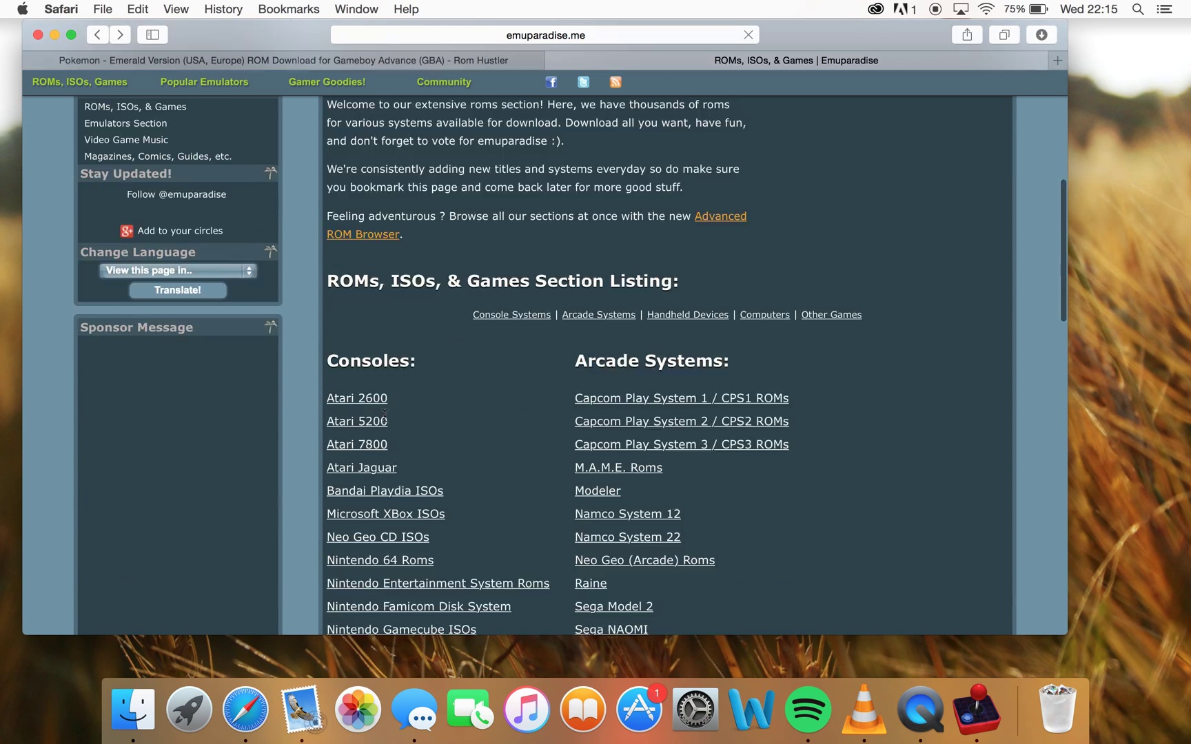
pyautogui.scroll(5, 385, 415)
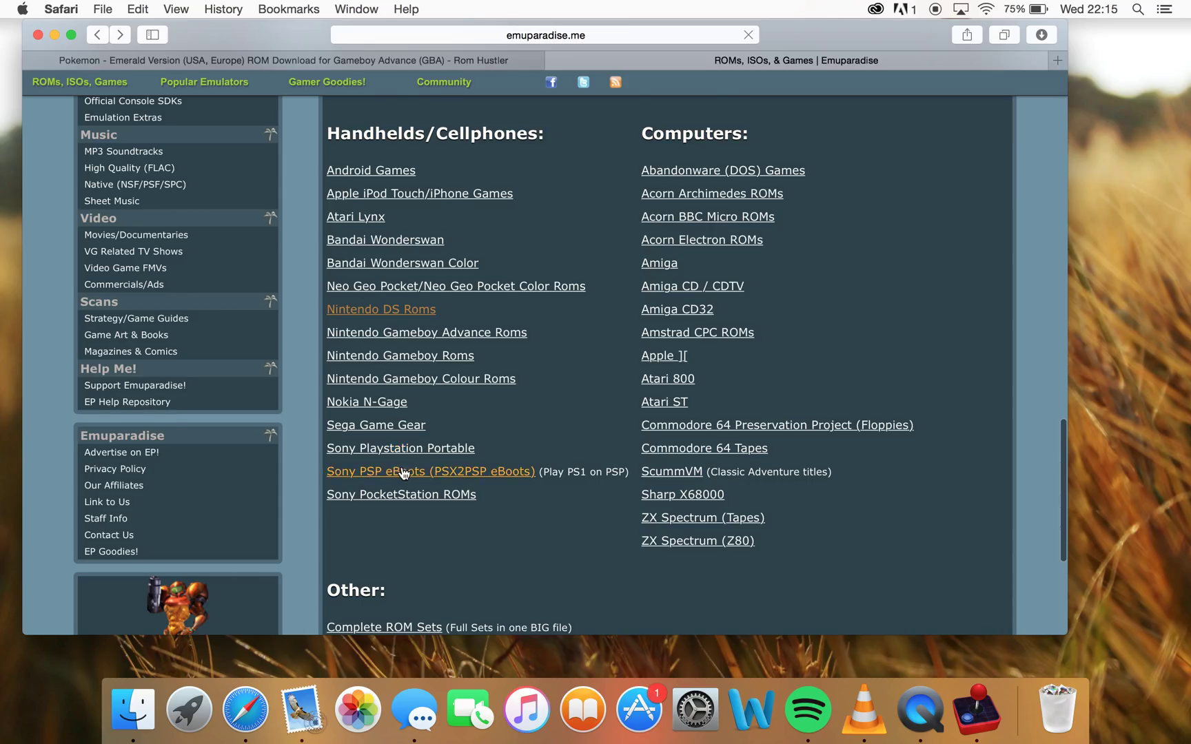
pyautogui.scroll(-4, 401, 468)
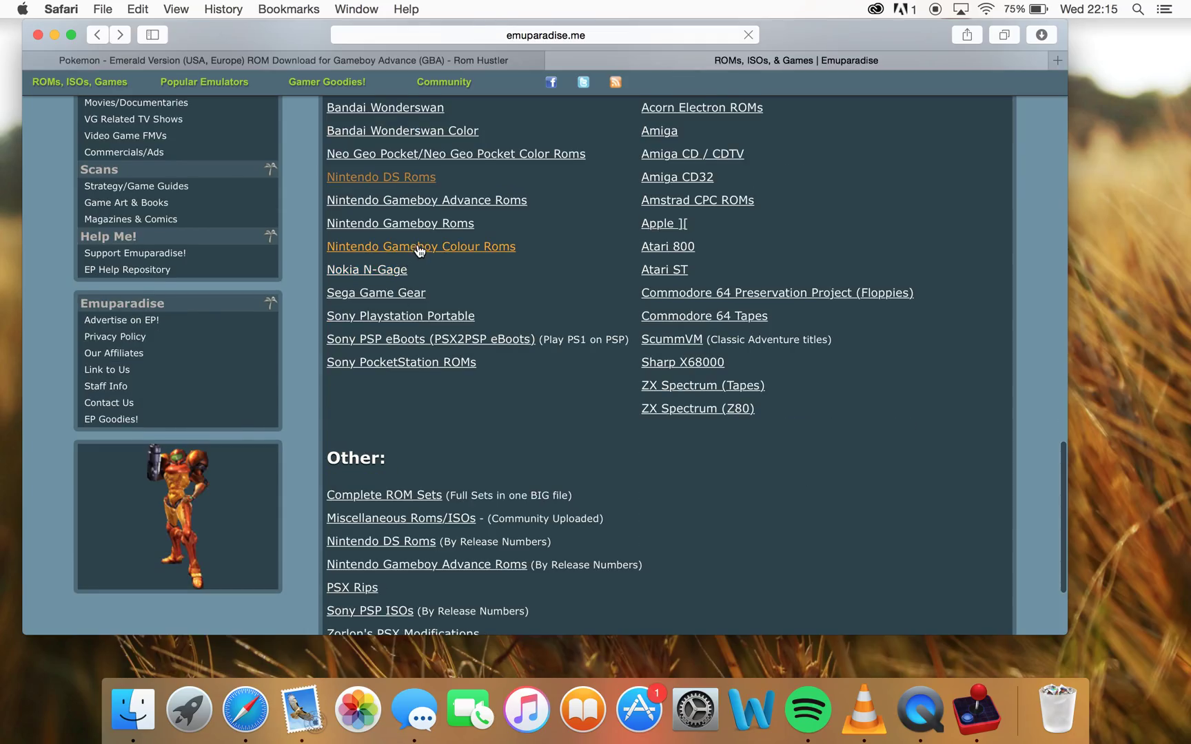
pyautogui.scroll(4, 419, 249)
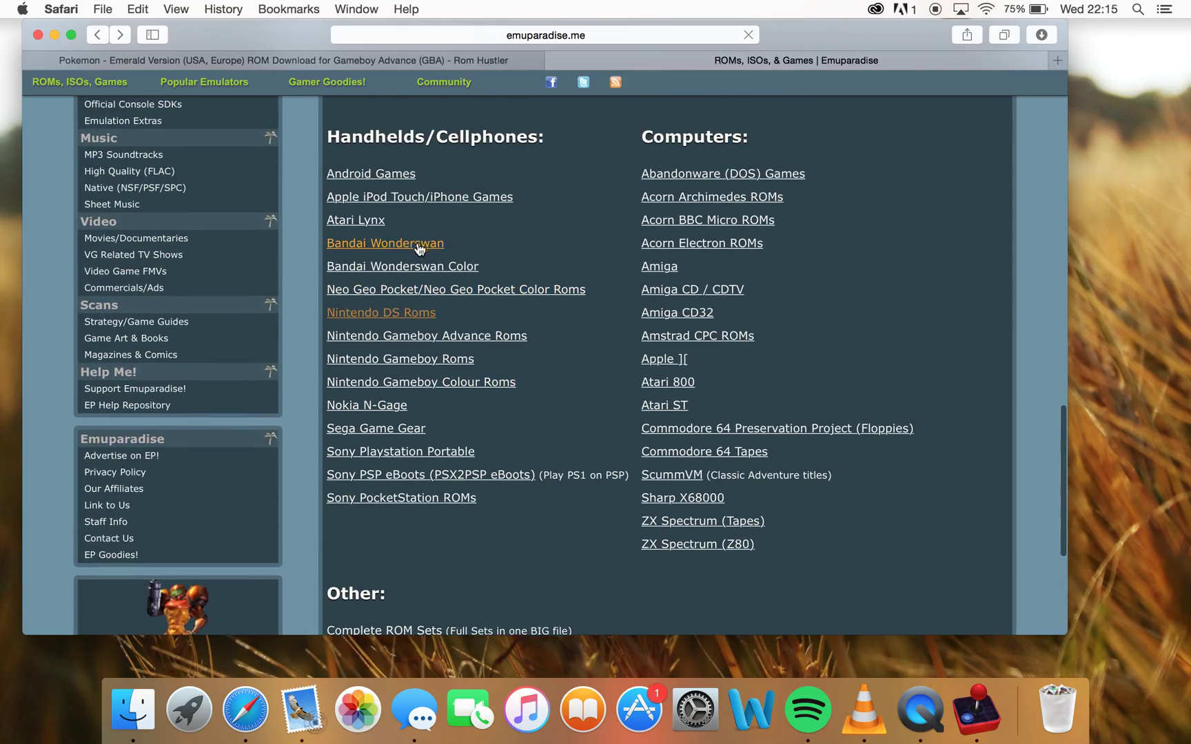
pyautogui.click(397, 310)
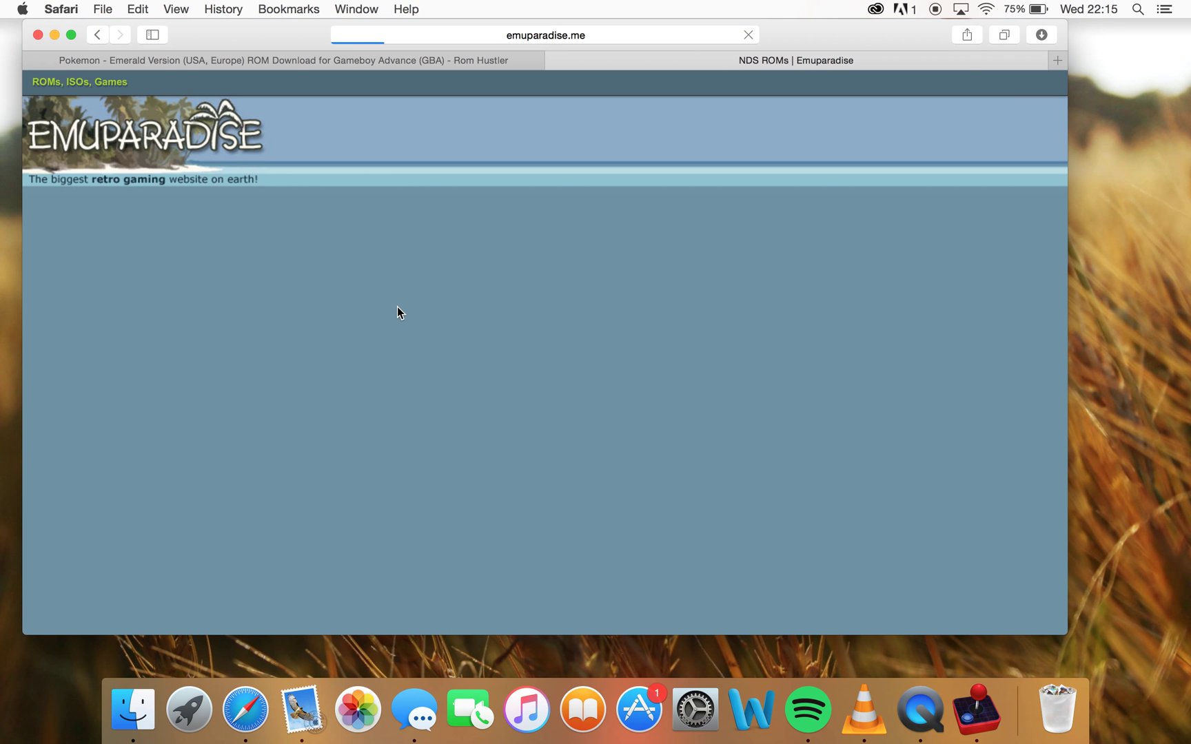
# Step: Open the Dragon Quest IX - Sentinels of the Starry Skies (U) download page
pyautogui.scroll(-12, 427, 399)
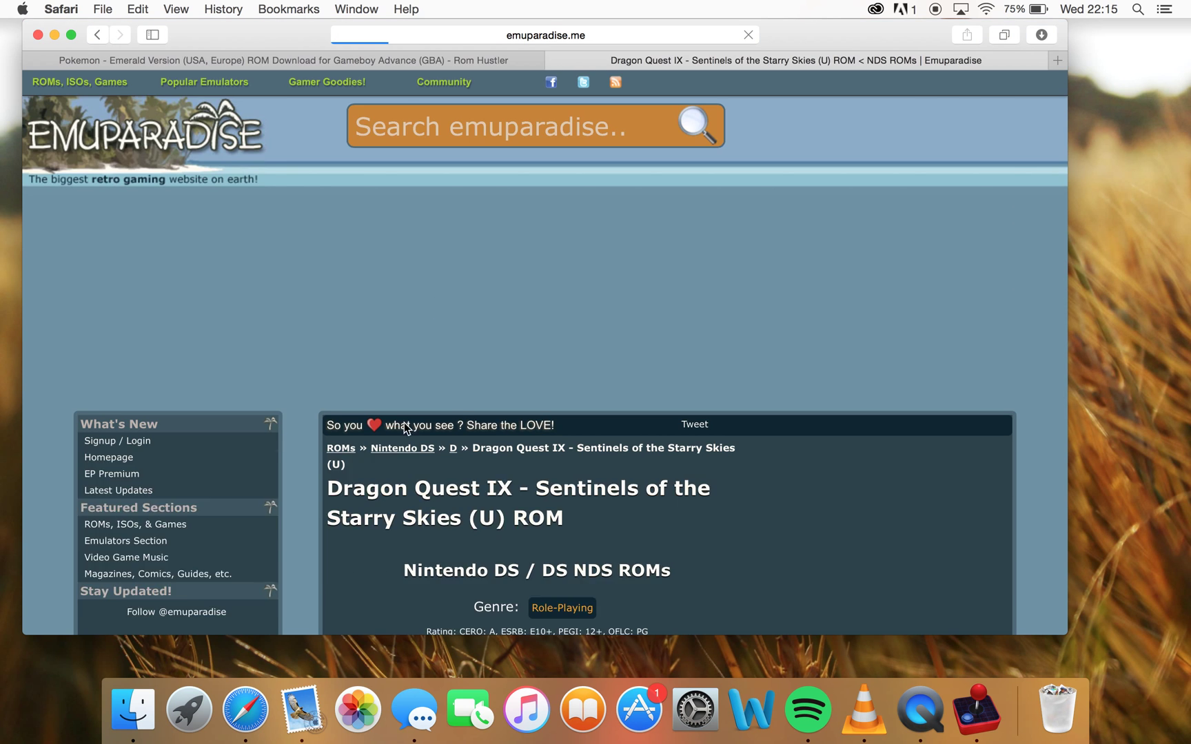
pyautogui.scroll(-10, 403, 422)
pyautogui.scroll(-15, 385, 374)
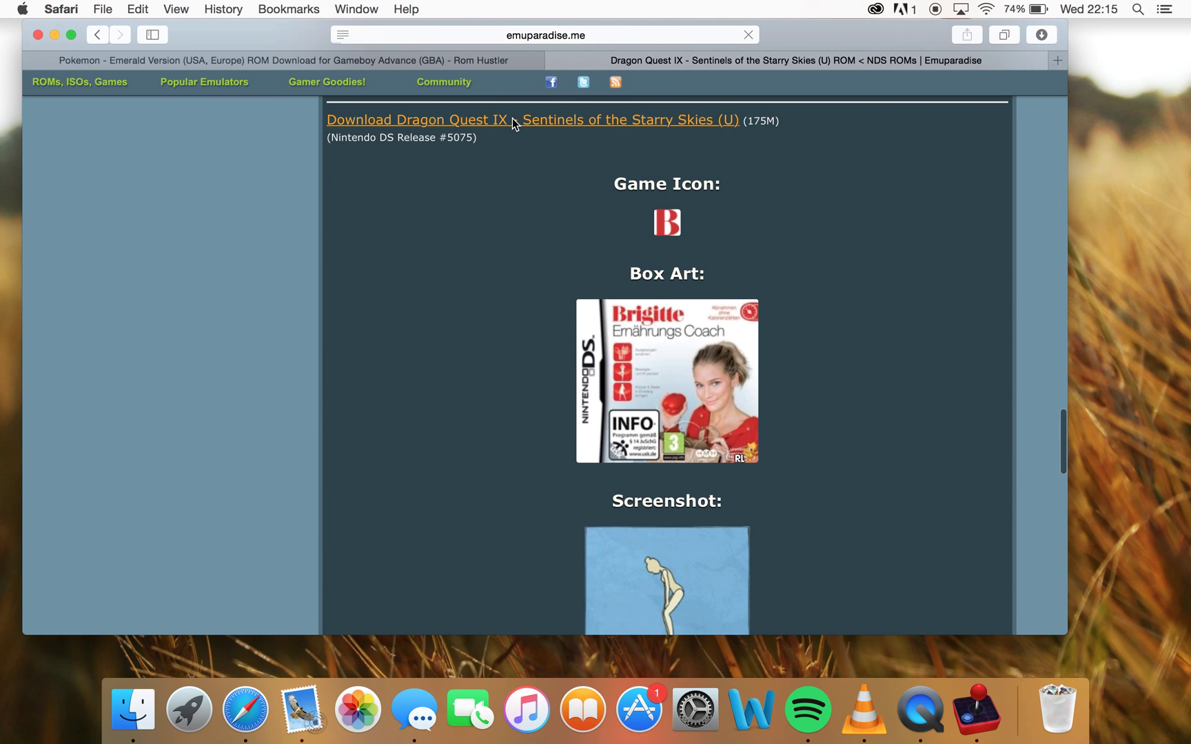
pyautogui.click(511, 118)
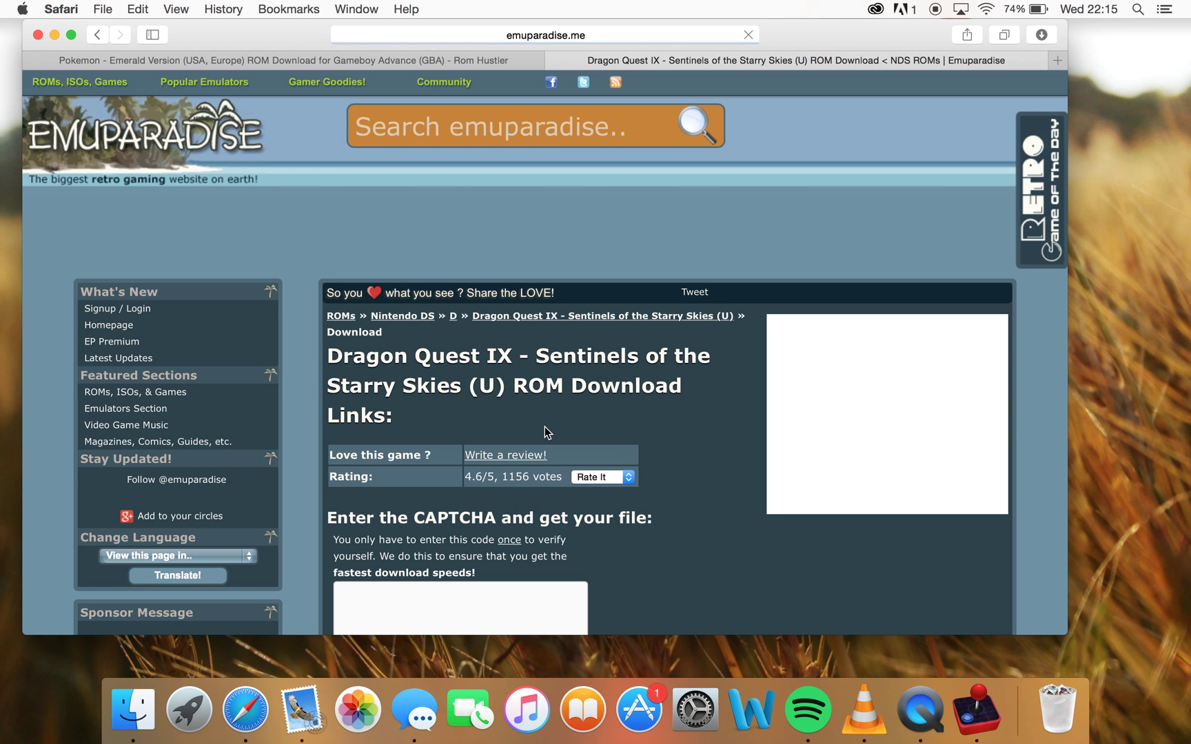
pyautogui.scroll(-10, 544, 427)
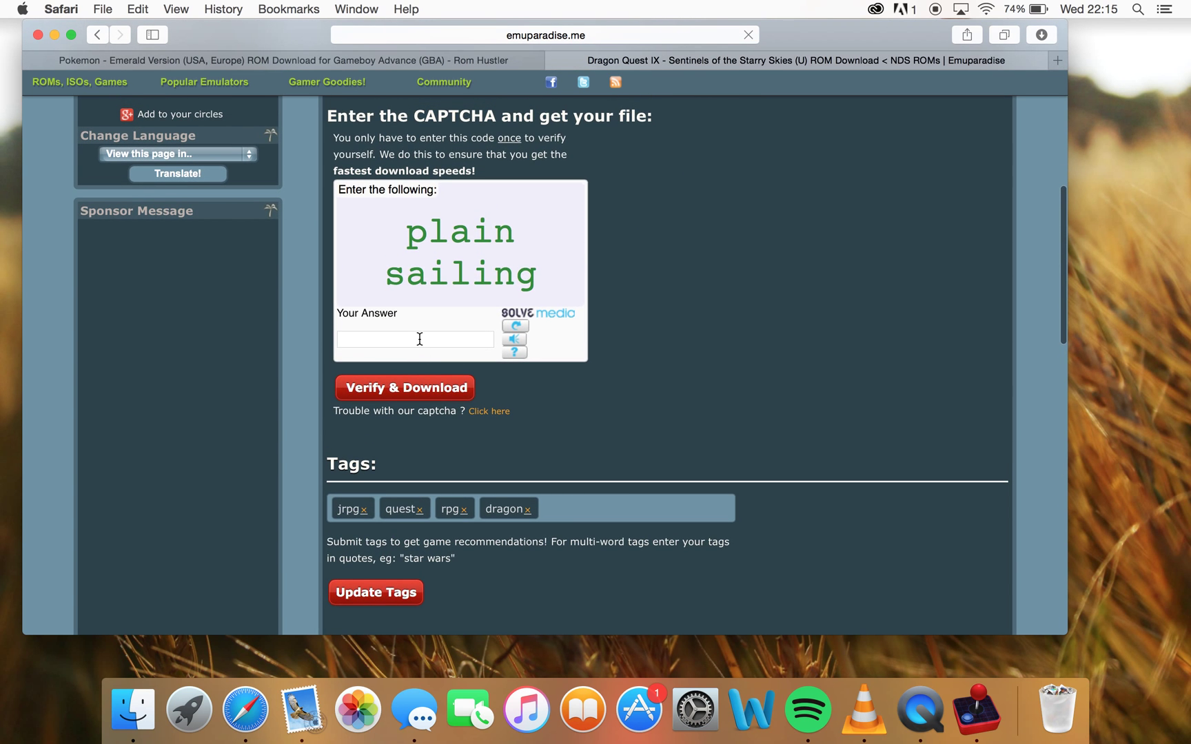
# Step: Answer the CAPTCHA, verify, and start the 175M Dragon Quest IX direct download
pyautogui.click(420, 338)
pyautogui.write('plain ')
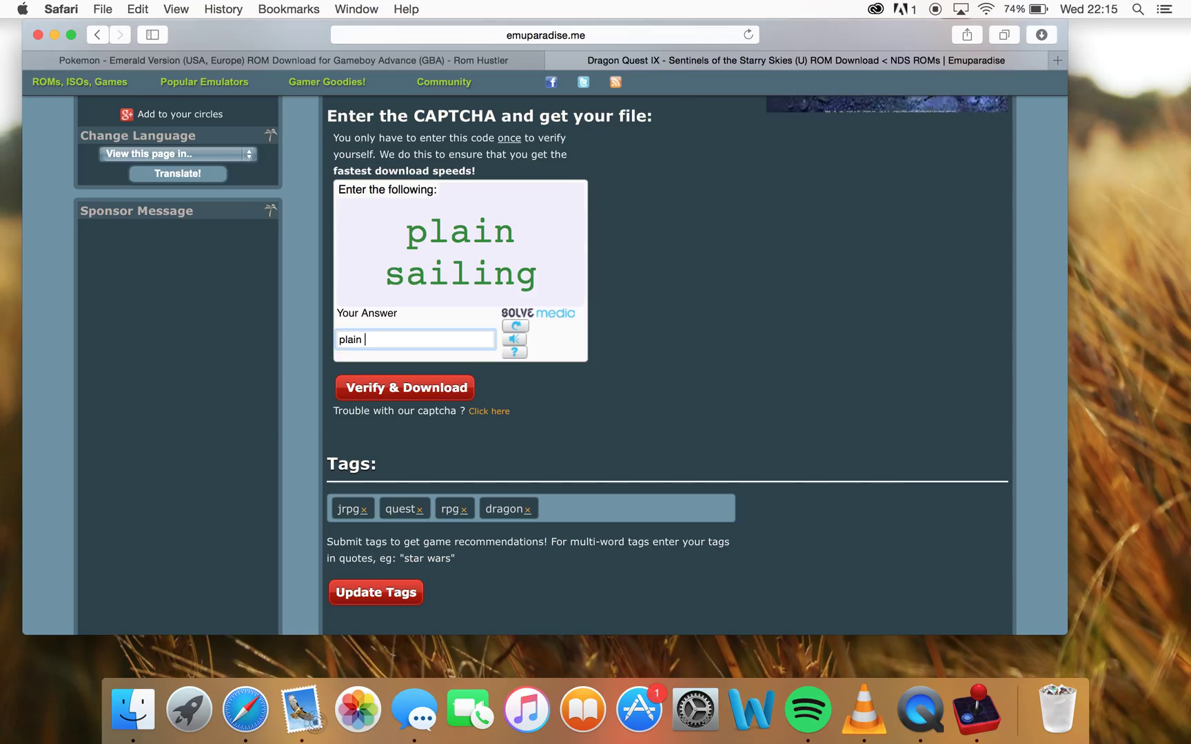
pyautogui.write('sailing')
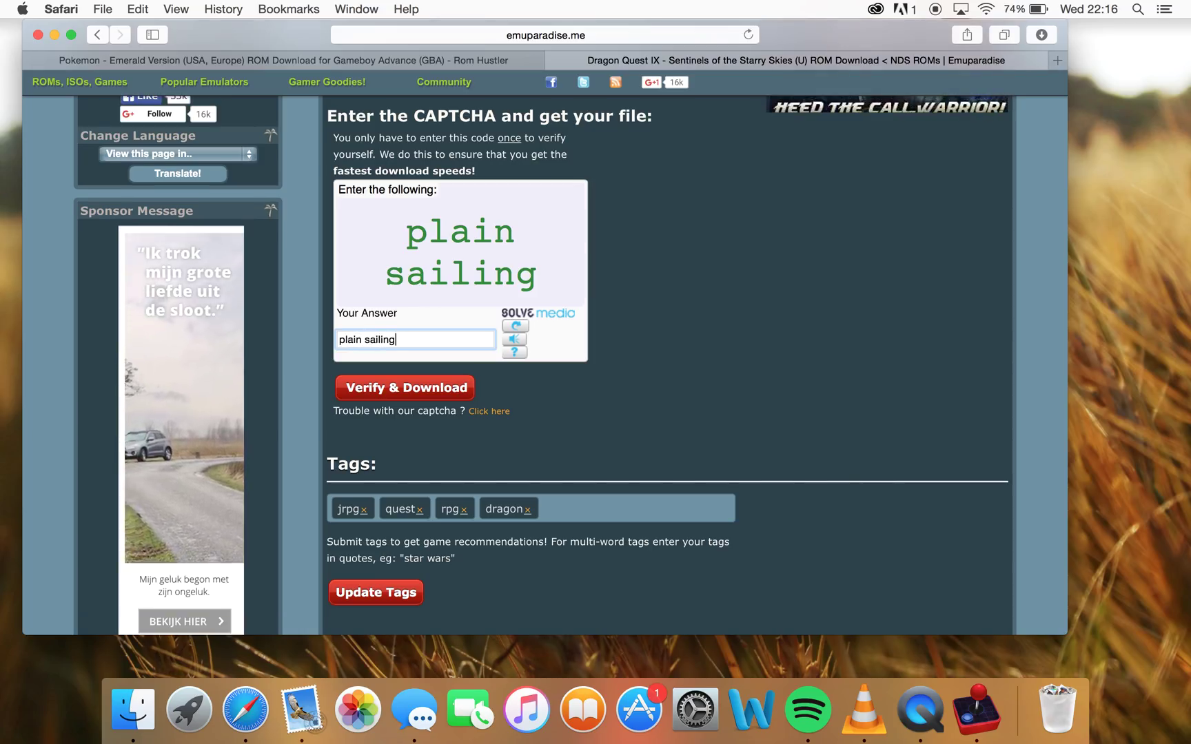
pyautogui.click(407, 389)
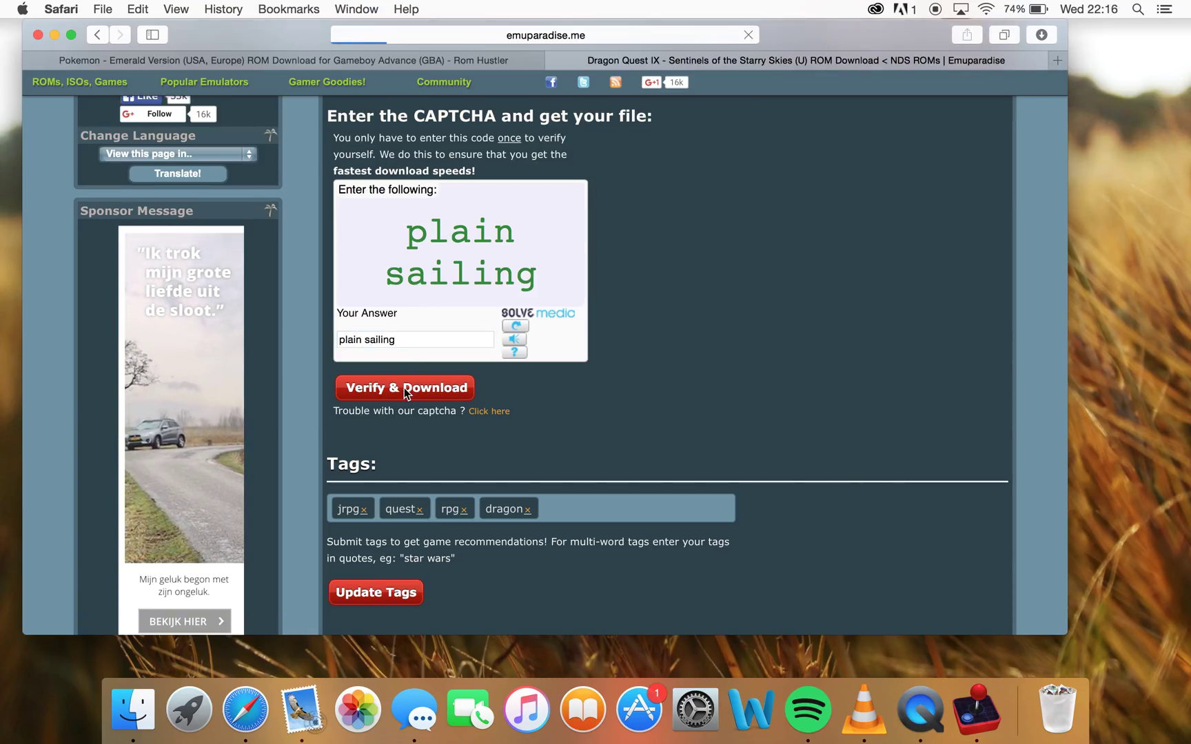
pyautogui.scroll(-5, 525, 412)
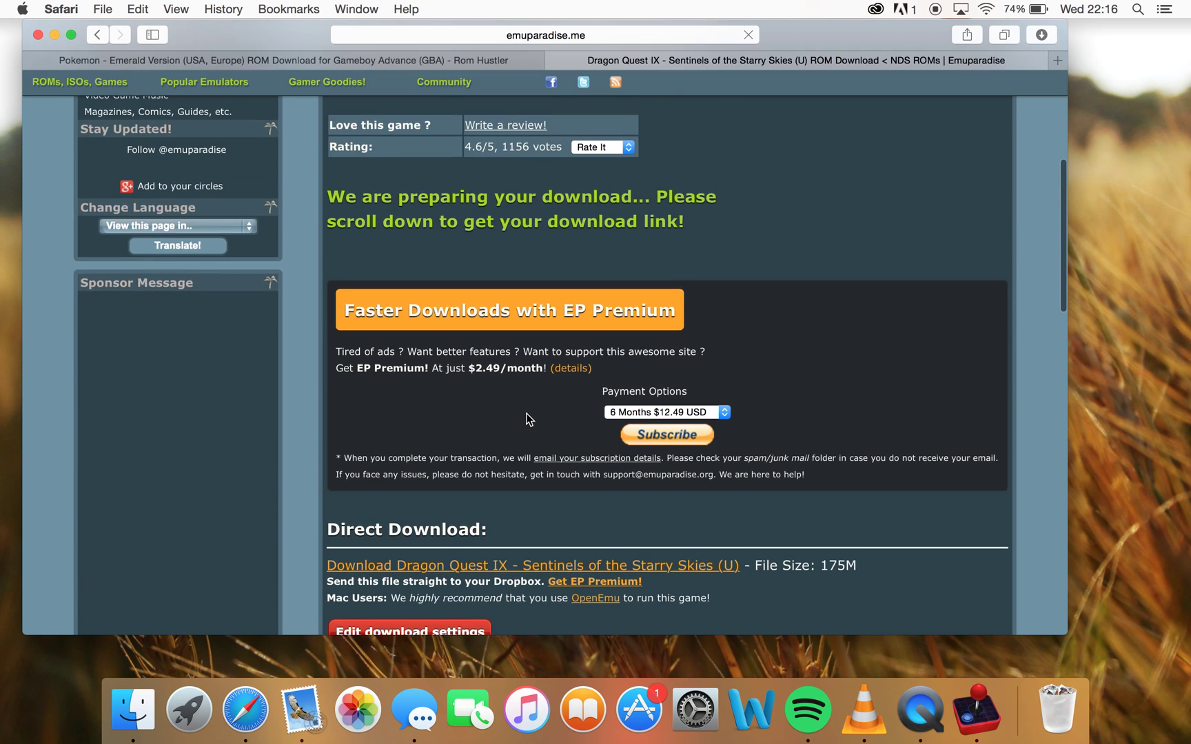
pyautogui.scroll(-3, 525, 417)
pyautogui.scroll(-3, 526, 413)
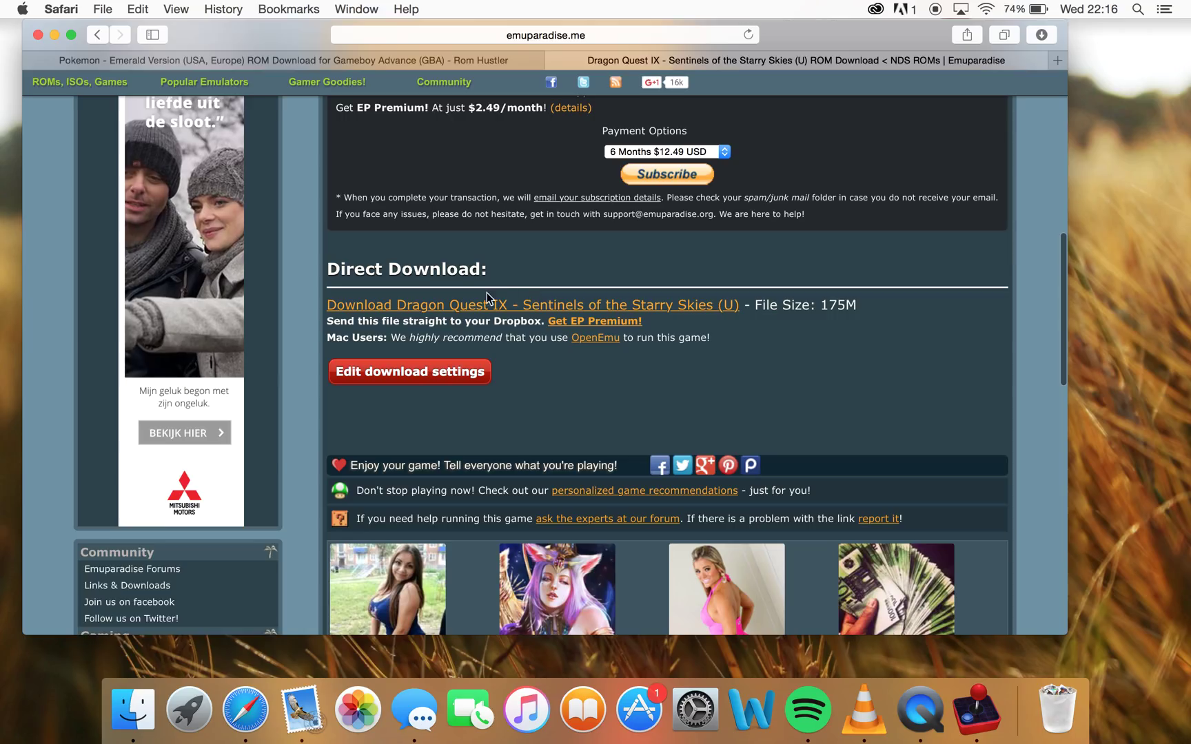
pyautogui.click(457, 310)
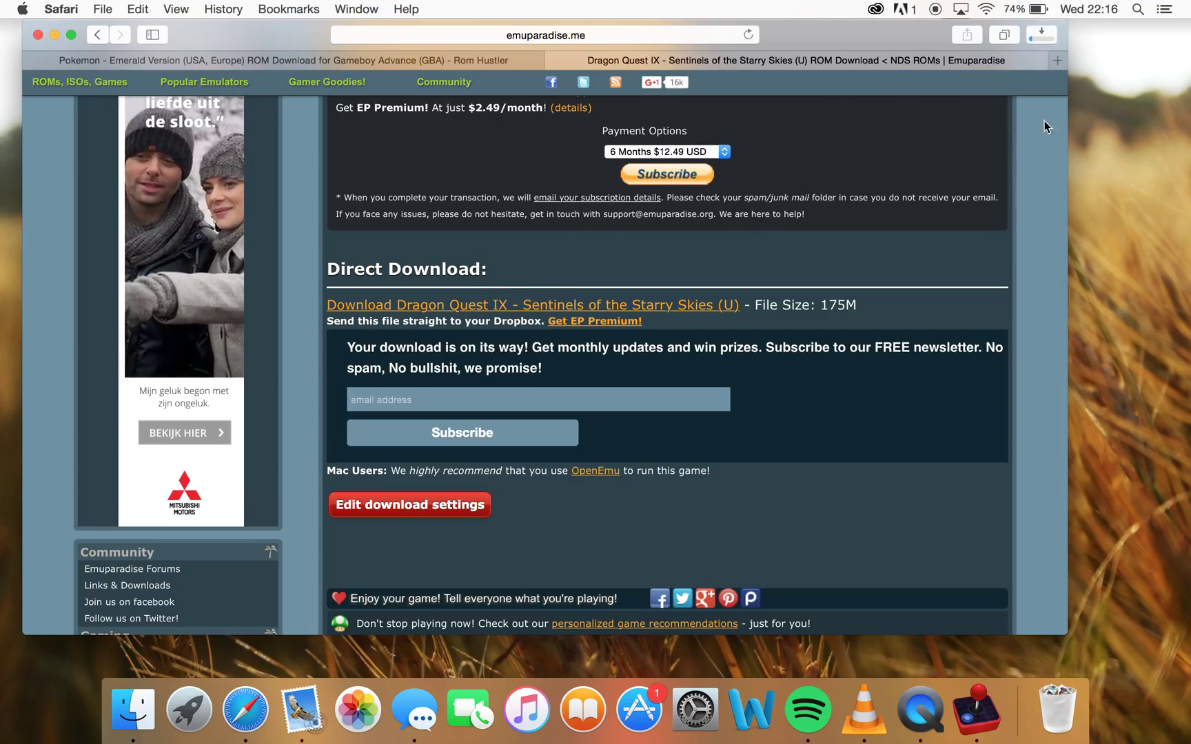
# Step: Drag the Pokemon Emerald .gba file from Safari's Downloads list onto the desktop, then open OpenEmu
pyautogui.click(1042, 36)
pyautogui.click(927, 134)
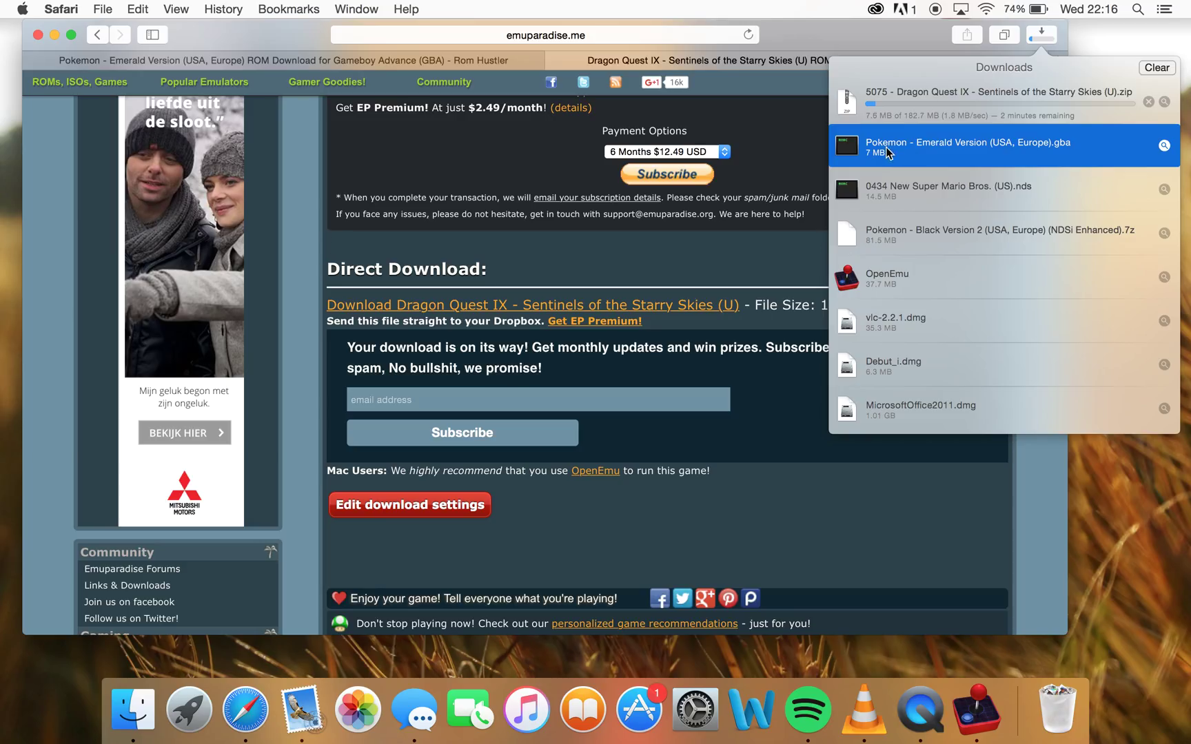
pyautogui.moveTo(887, 152); pyautogui.dragTo(1146, 506)
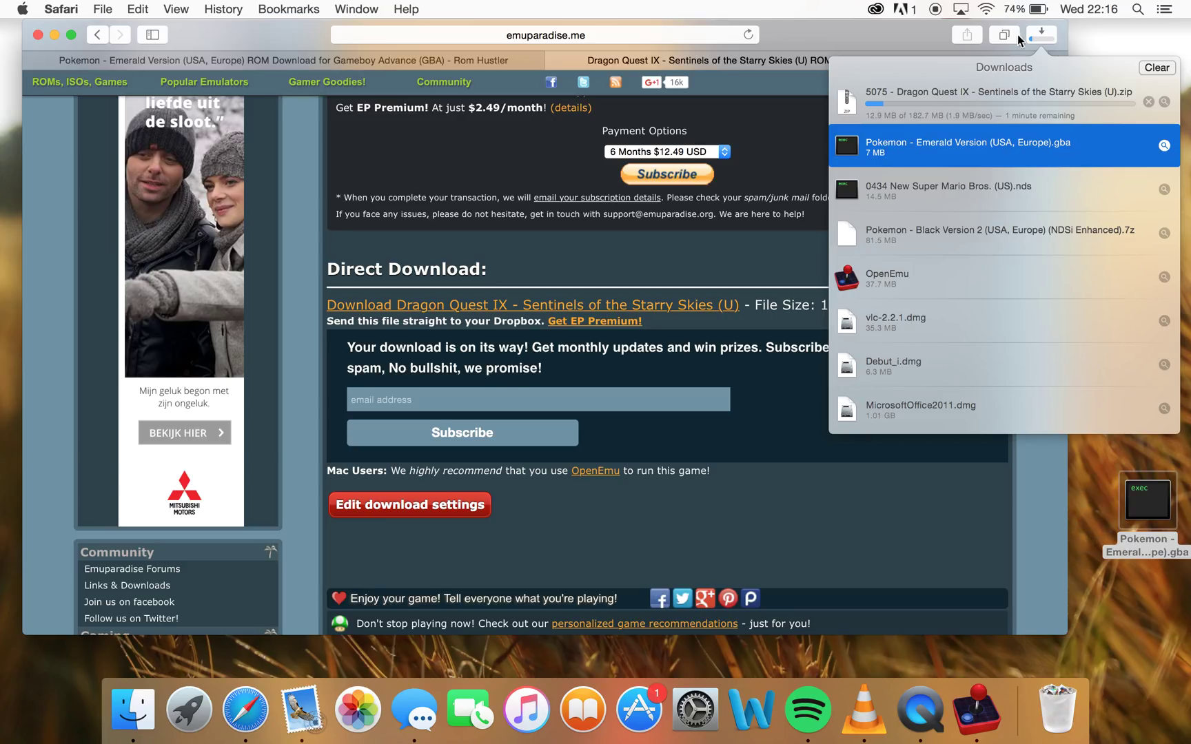
pyautogui.click(1043, 34)
pyautogui.moveTo(1135, 515); pyautogui.dragTo(1111, 307)
pyautogui.click(974, 713)
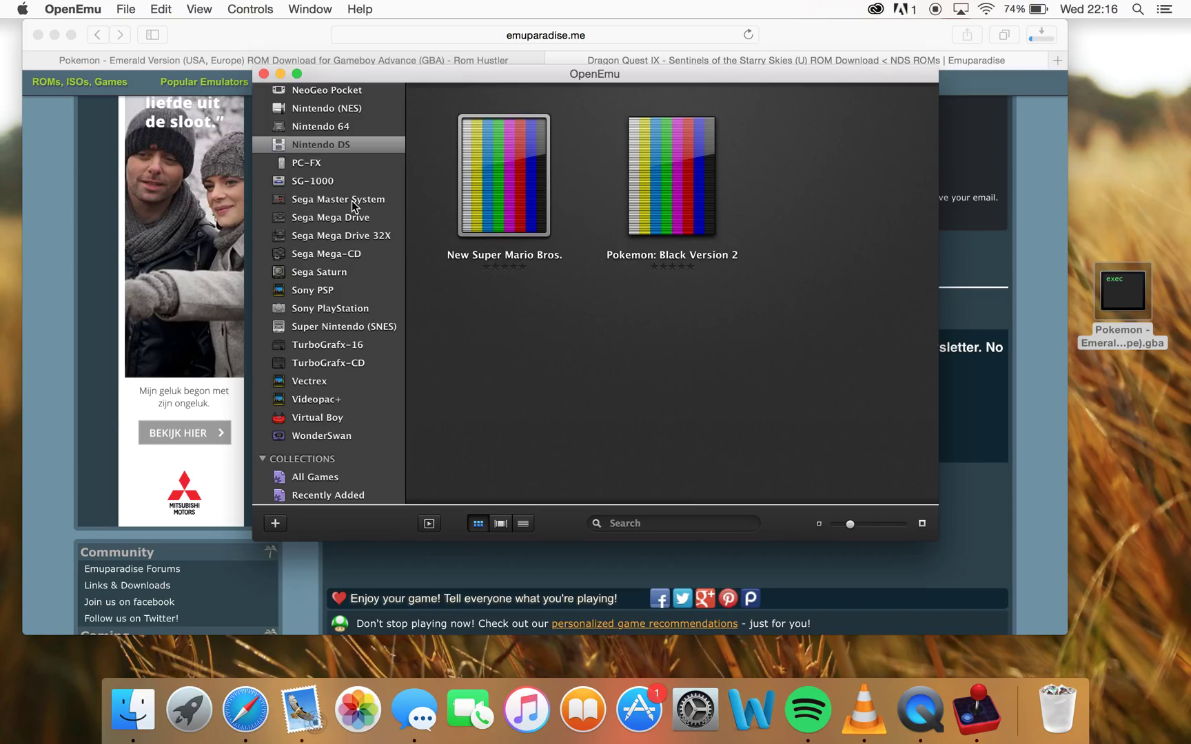
# Step: Browse the Game Boy and Game Boy Advance categories, then add Pokémon Emerald to All Games
pyautogui.scroll(6, 351, 202)
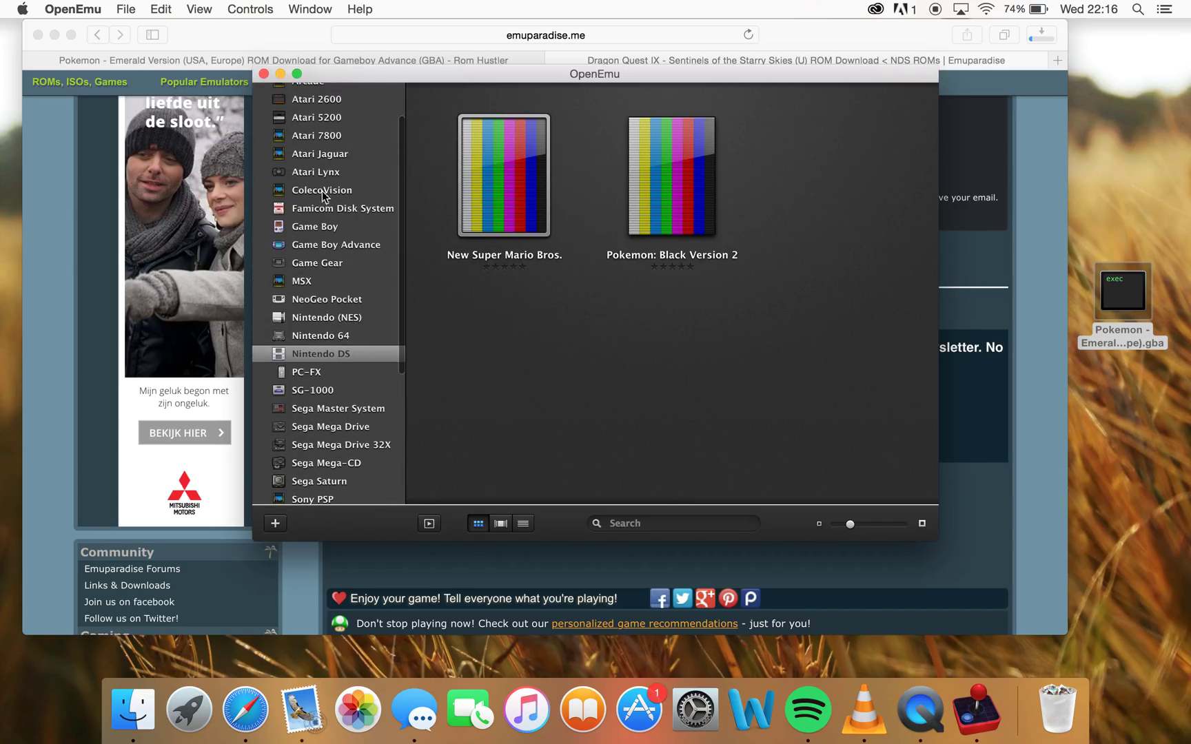
pyautogui.click(329, 231)
pyautogui.click(326, 247)
pyautogui.scroll(-5, 324, 310)
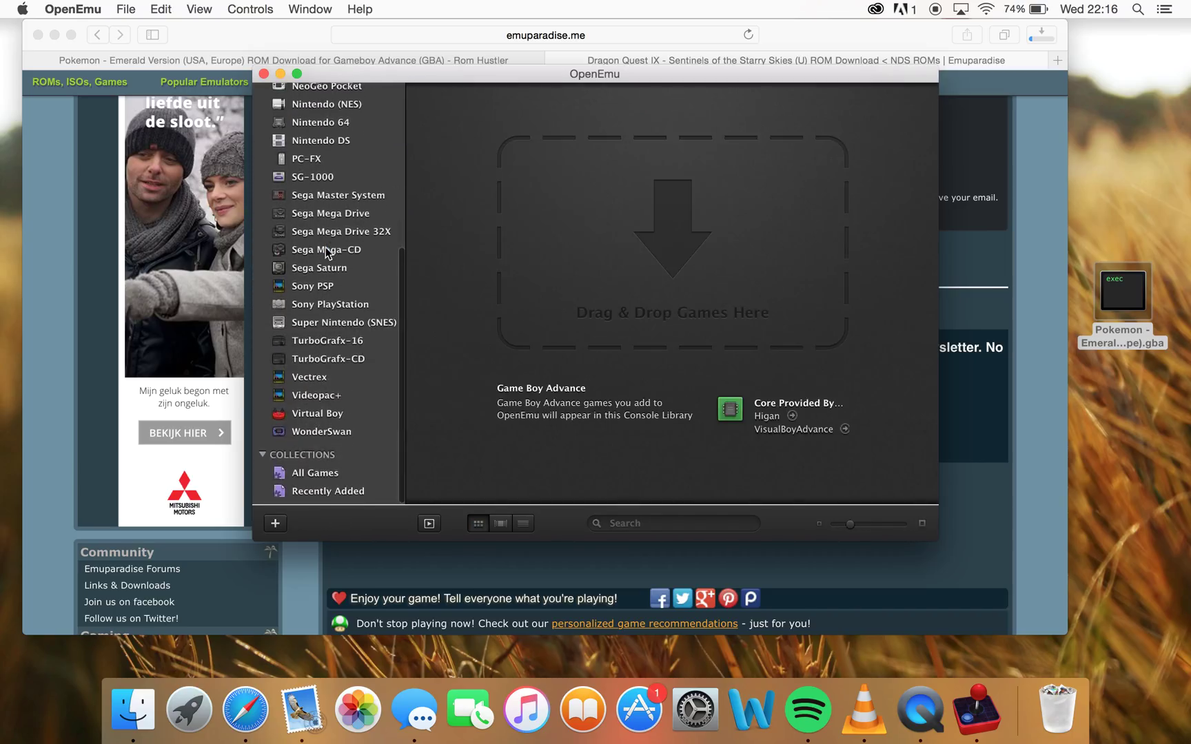
pyautogui.click(304, 477)
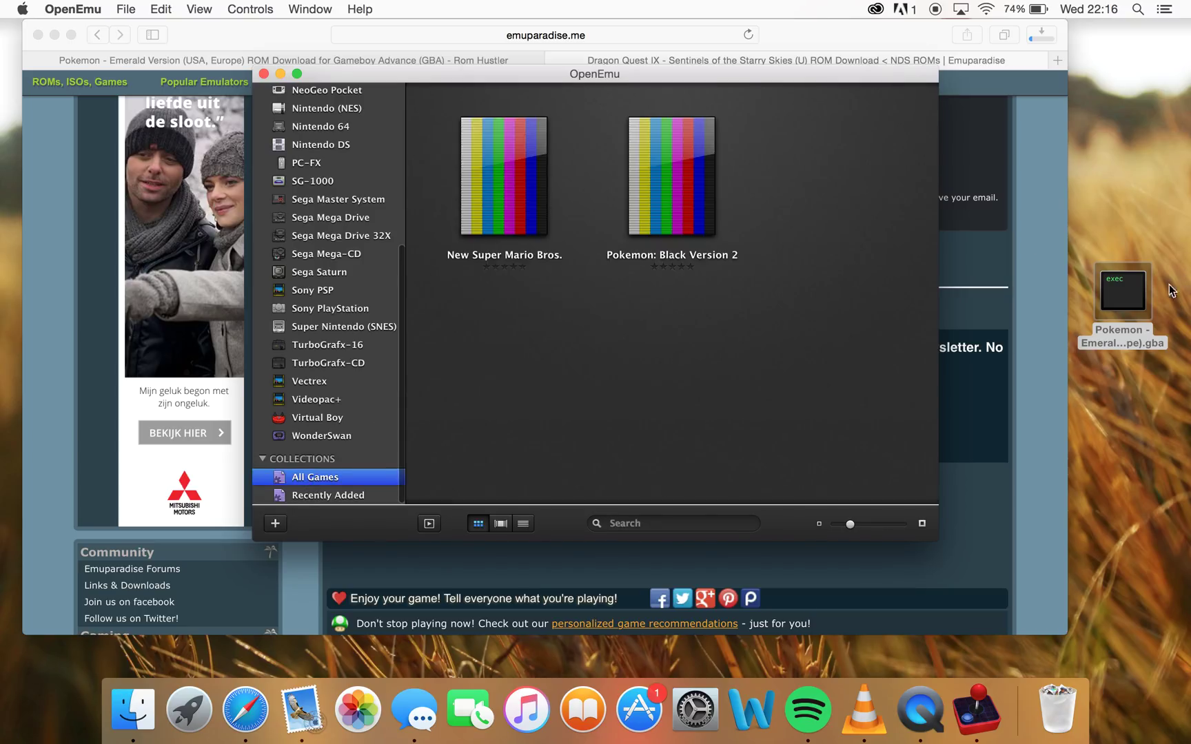
pyautogui.moveTo(1122, 293); pyautogui.dragTo(707, 264)
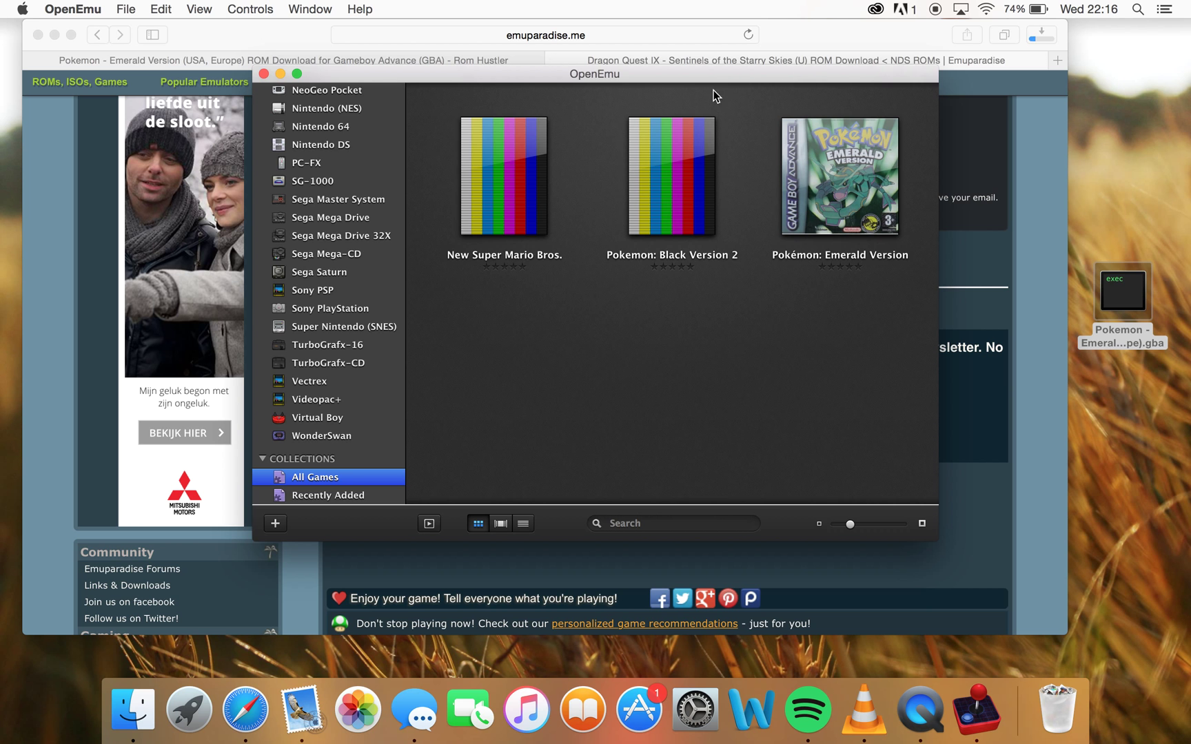
# Step: Check Safari's downloads, close the browser, and reposition the OpenEmu library window
pyautogui.moveTo(712, 76); pyautogui.dragTo(588, 131)
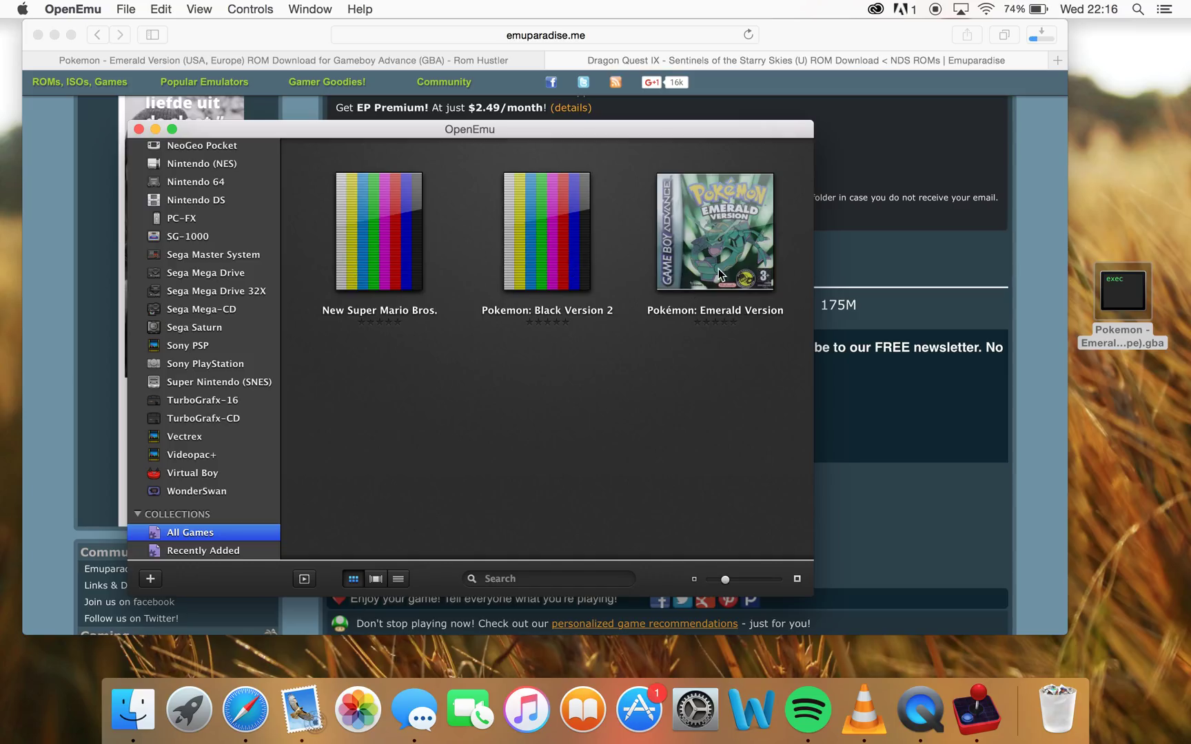
pyautogui.click(1009, 129)
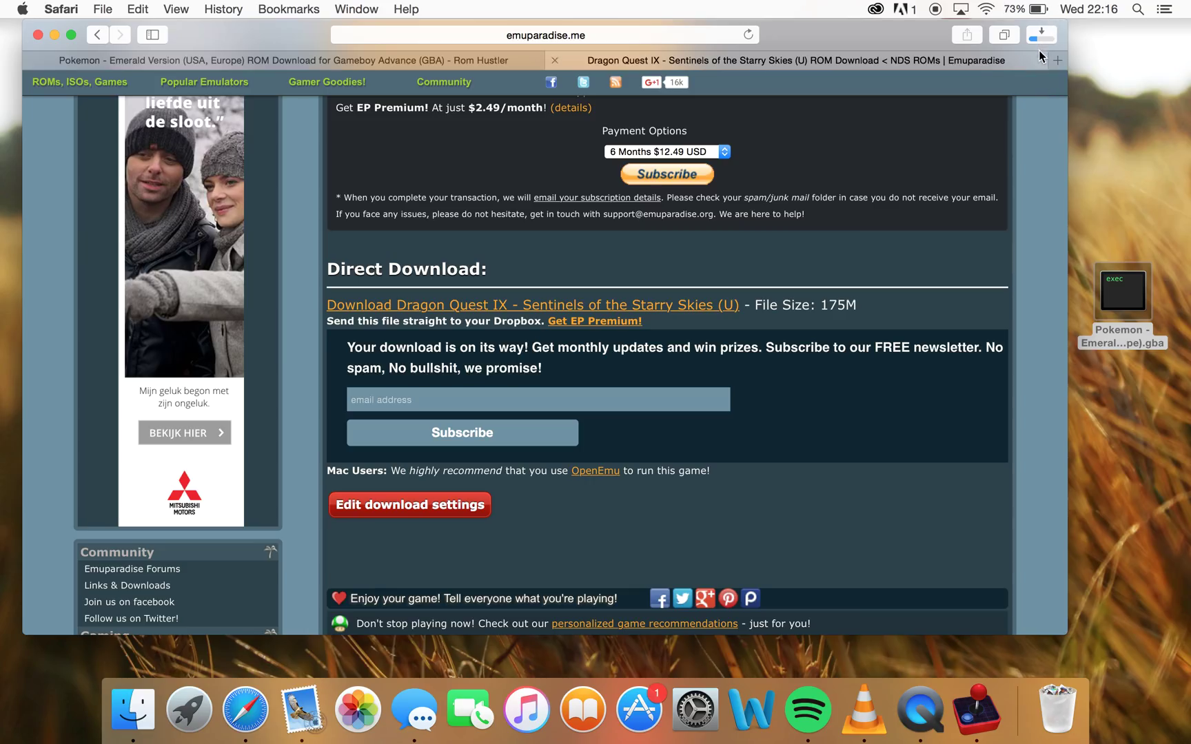
pyautogui.click(1041, 34)
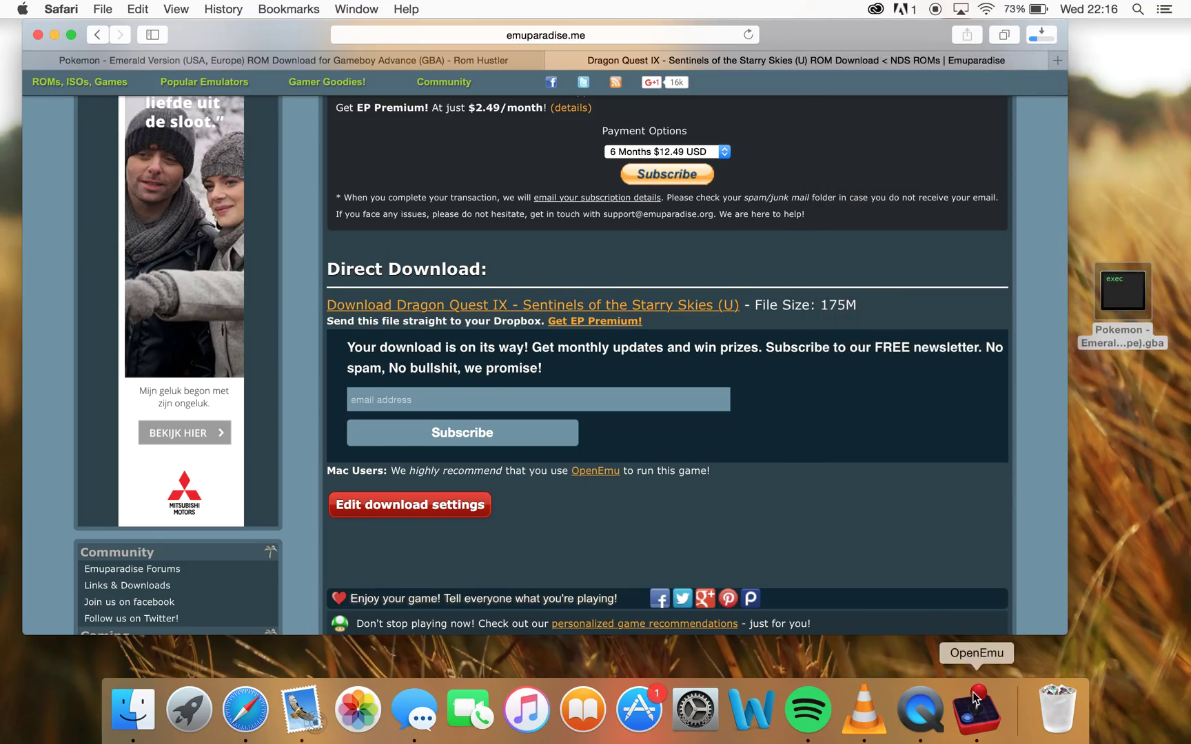
pyautogui.click(977, 710)
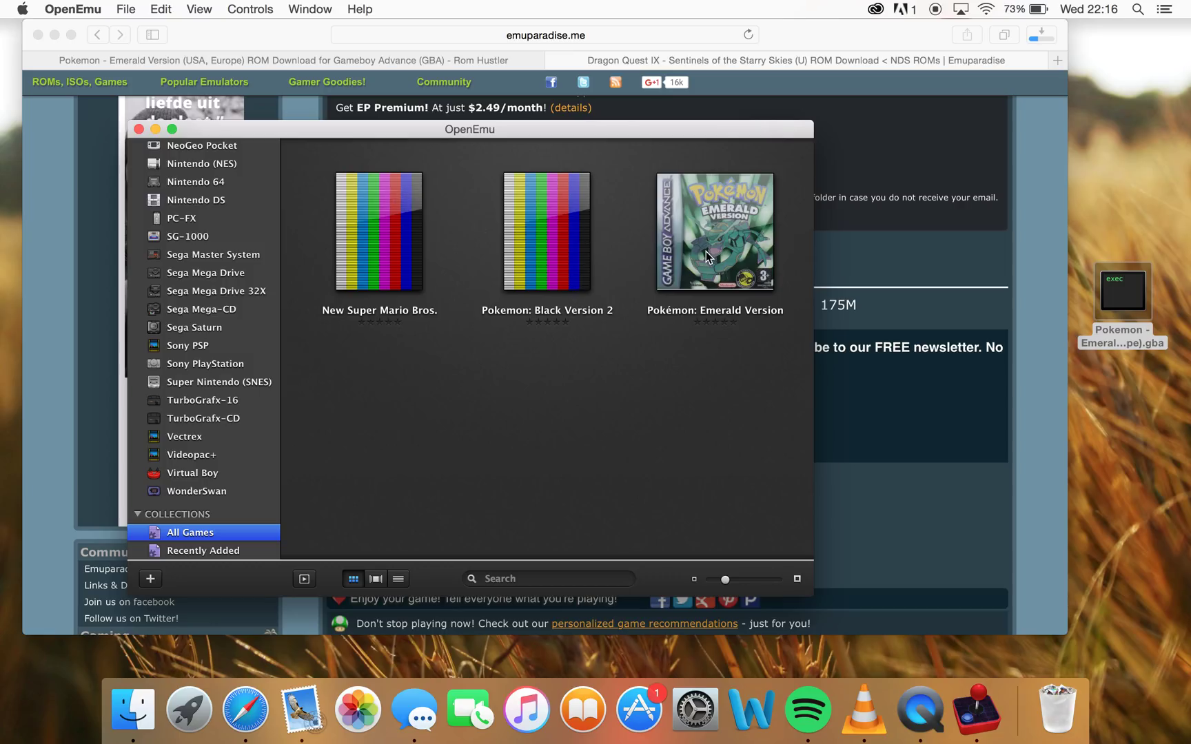
pyautogui.click(38, 34)
pyautogui.moveTo(405, 131); pyautogui.dragTo(520, 98)
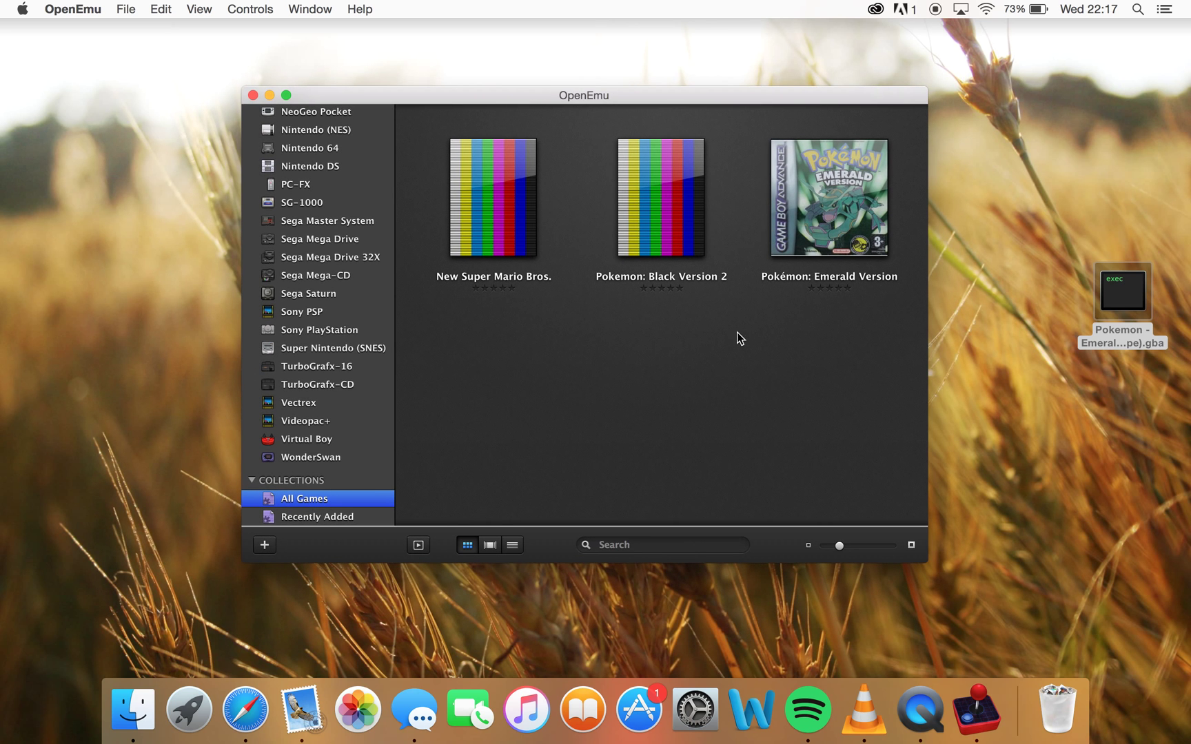
# Step: Launch Pokémon Emerald full screen and get past the title screen into a new game
pyautogui.doubleClick(825, 227)
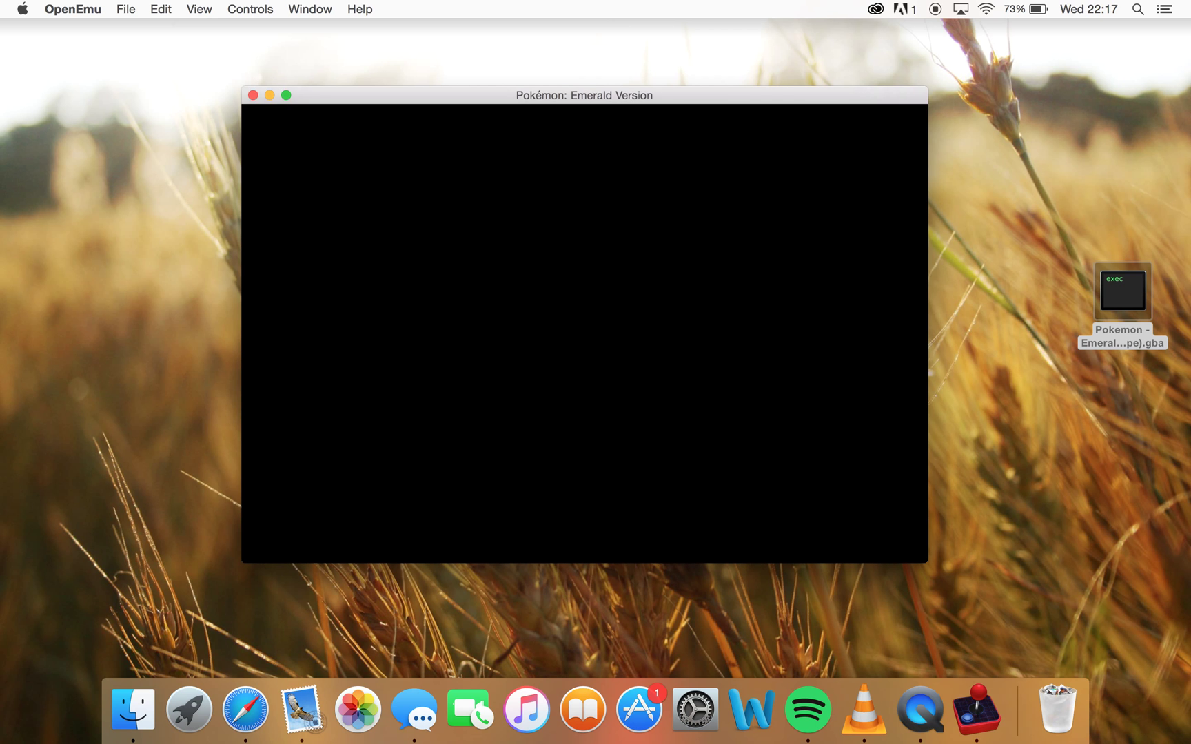
pyautogui.moveTo(771, 218)
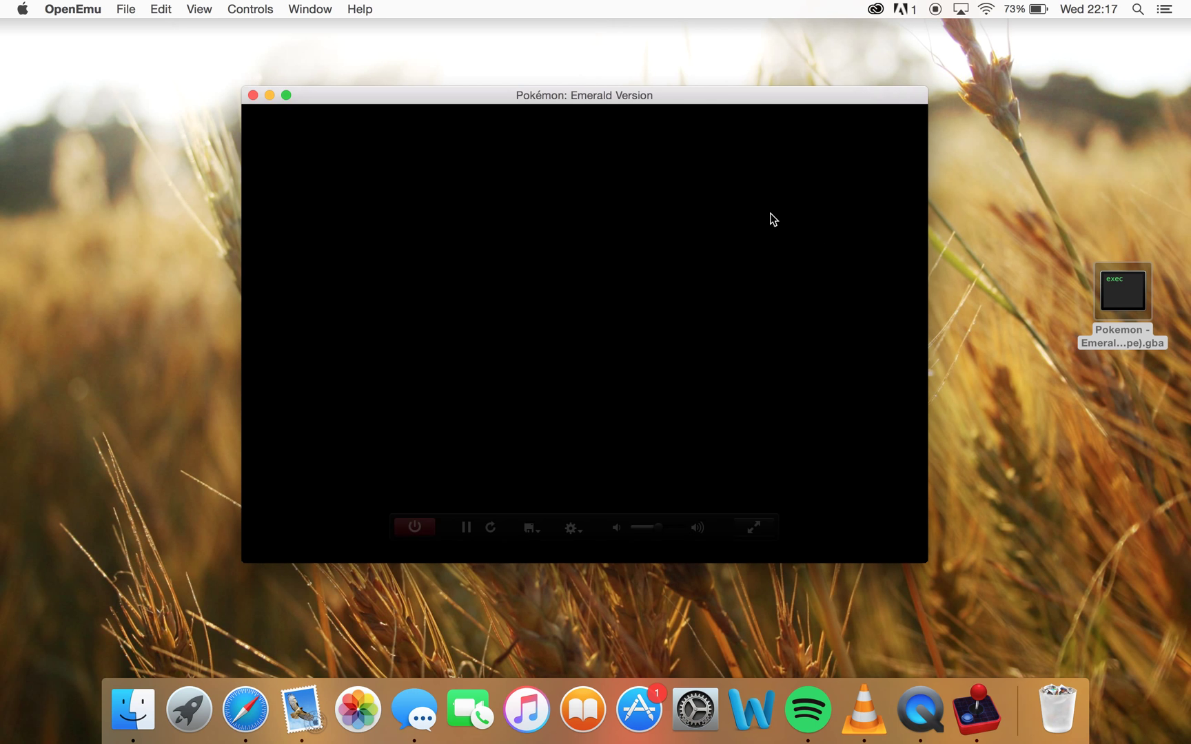
pyautogui.click(286, 96)
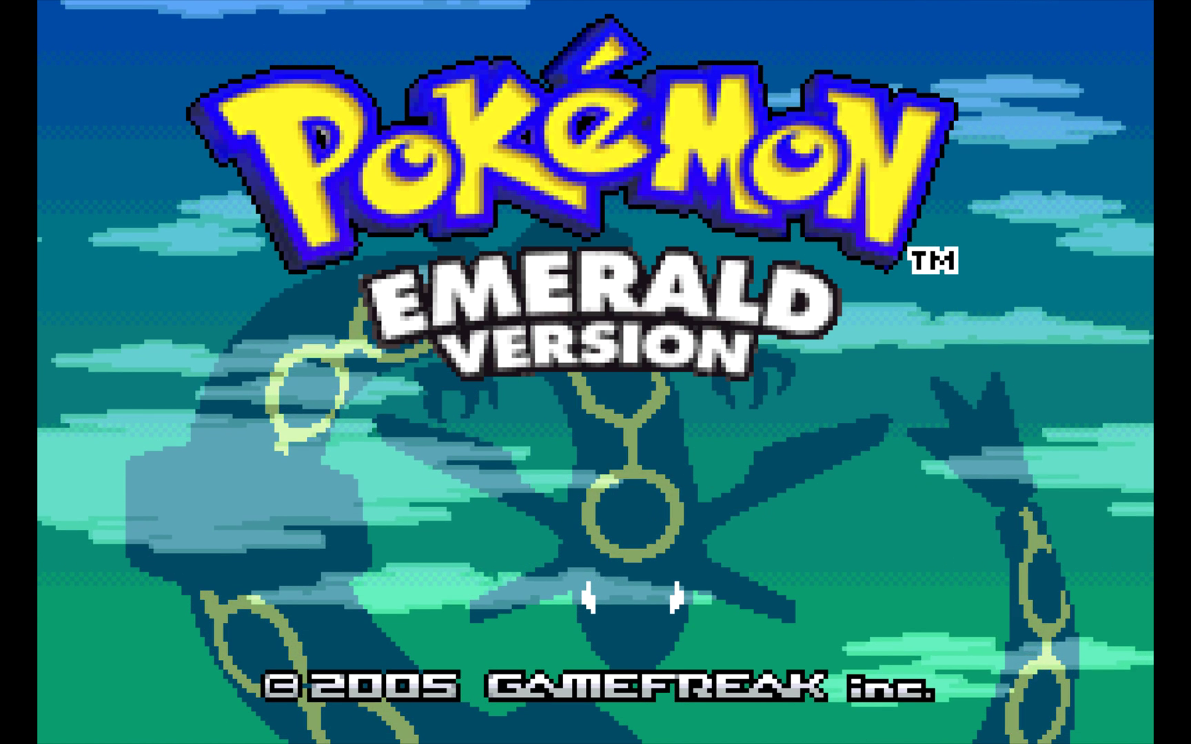
pyautogui.press('Return')
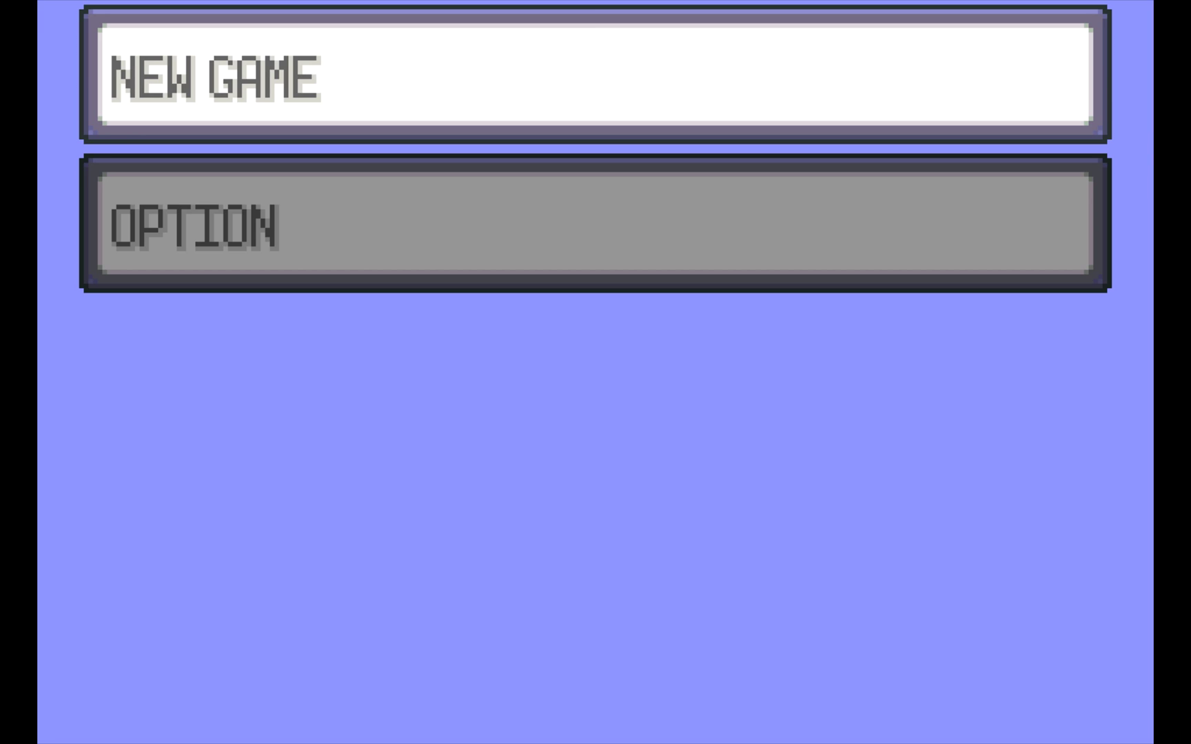
pyautogui.moveTo(521, 417)
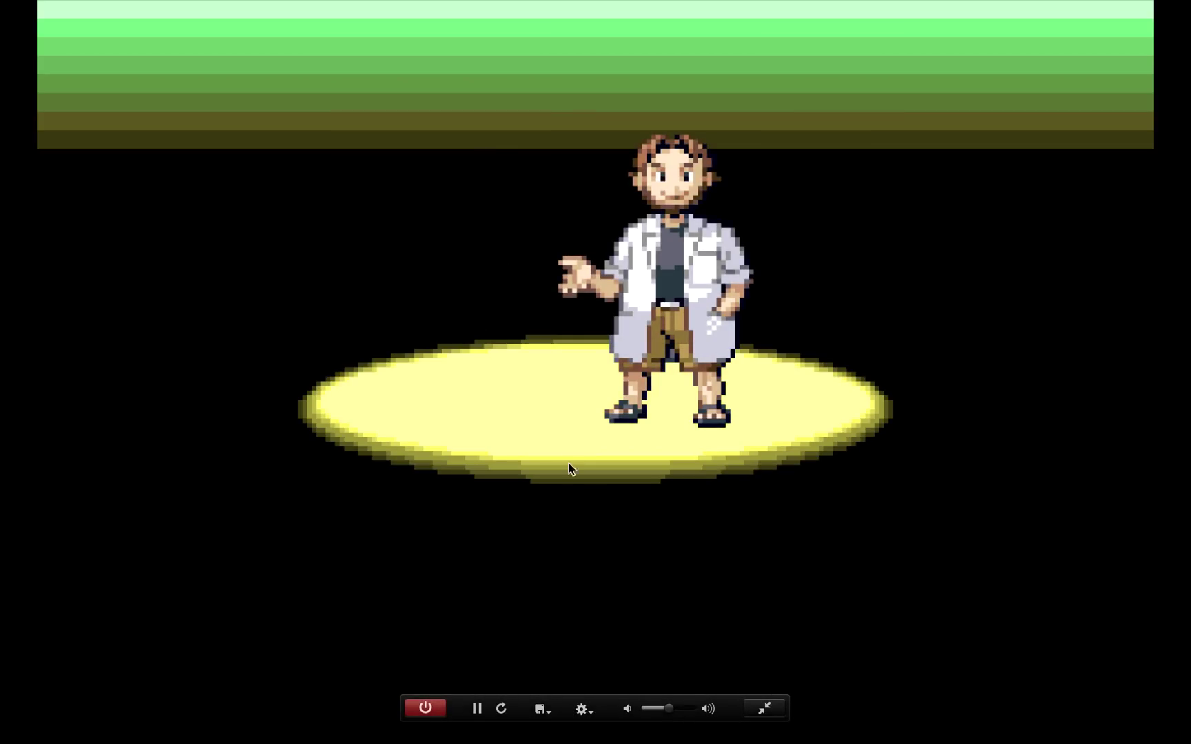
# Step: Pause Pokémon Emerald, move the control bar over the text box, then resume play
pyautogui.click(477, 708)
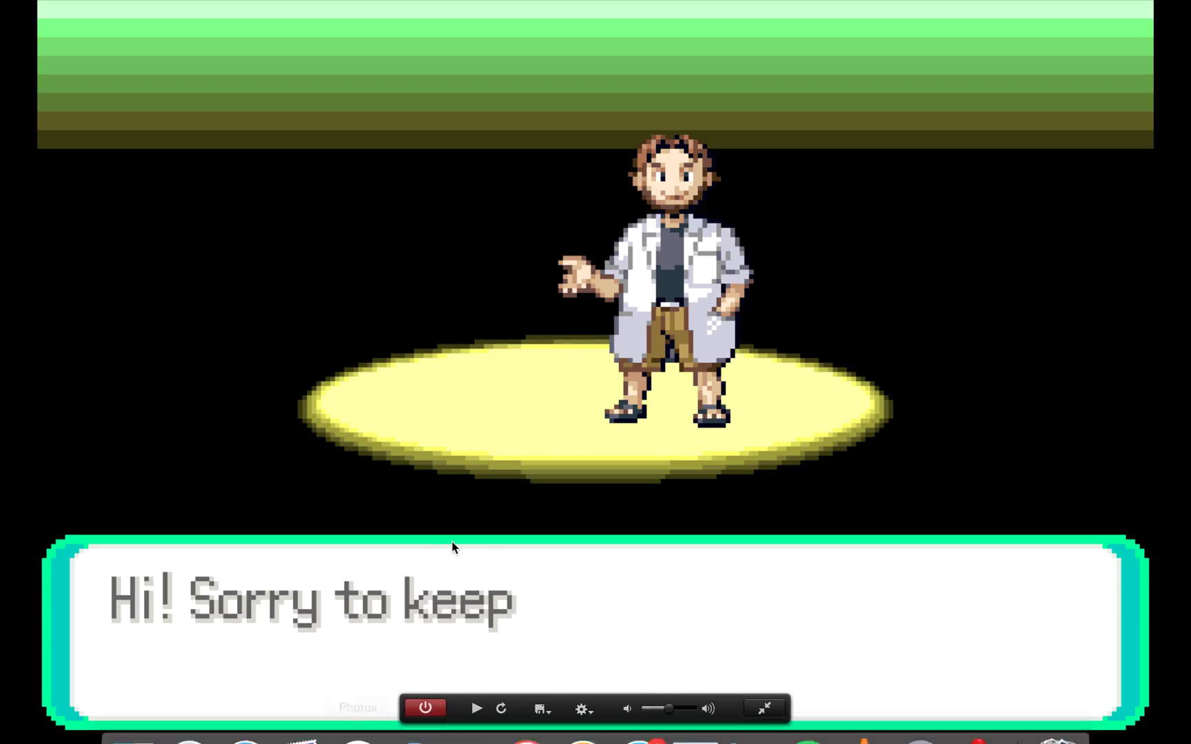
pyautogui.moveTo(466, 703); pyautogui.dragTo(459, 673)
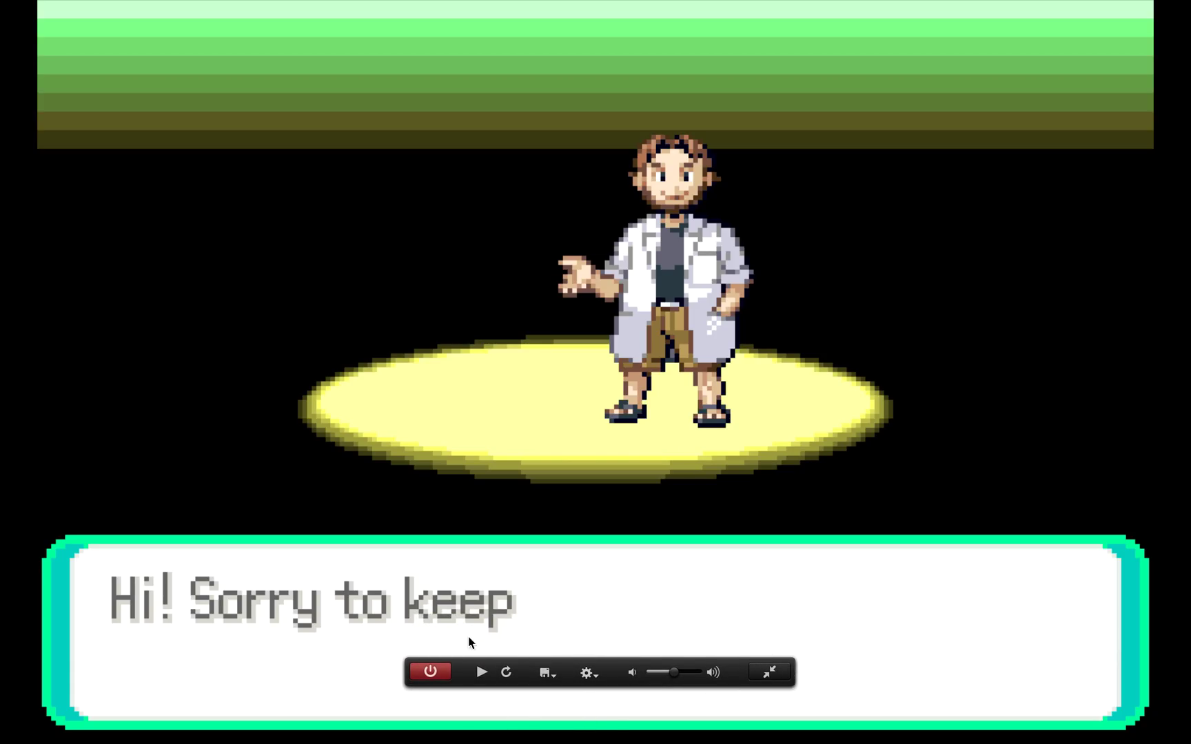
pyautogui.click(480, 679)
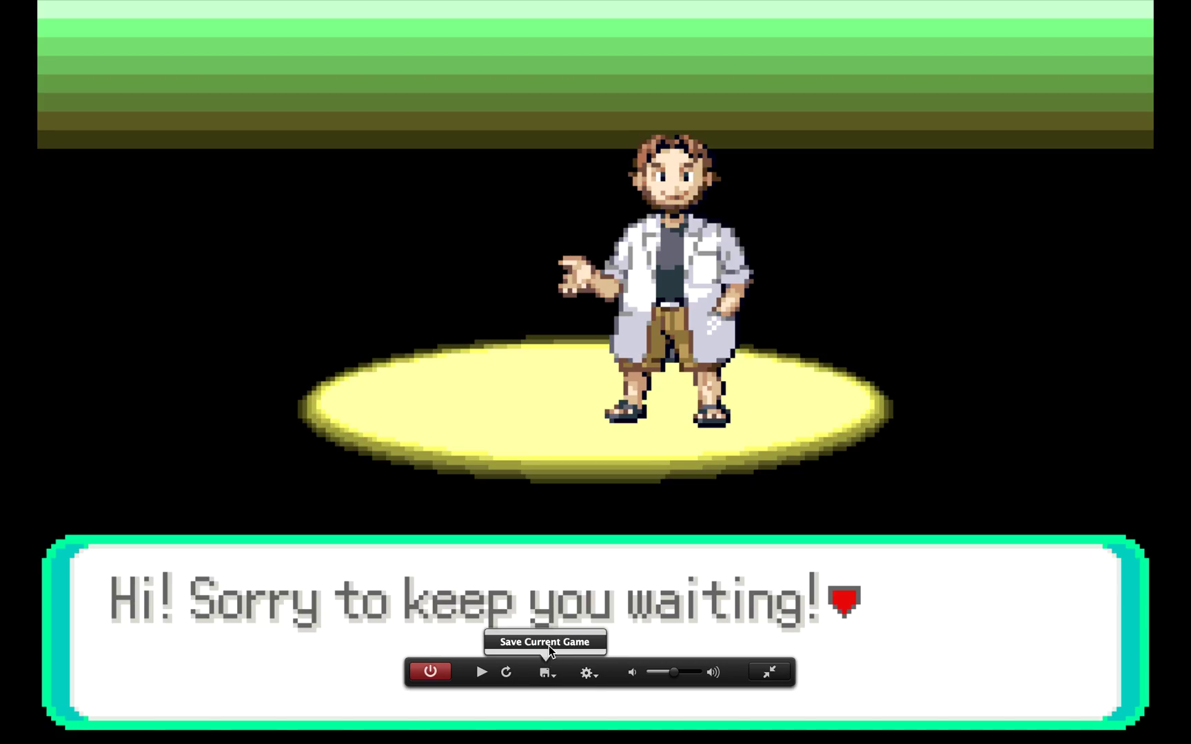
# Step: Save the current game state and confirm Save-Game-2 appears in the save list
pyautogui.click(547, 674)
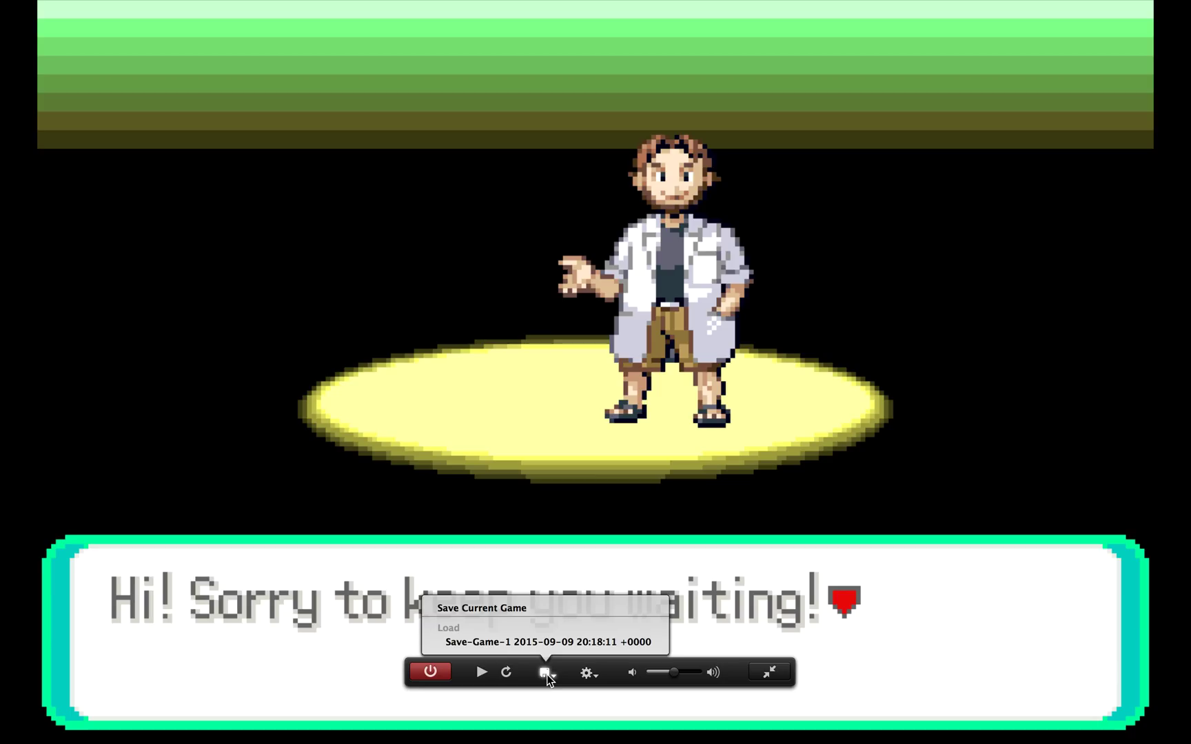
pyautogui.click(540, 608)
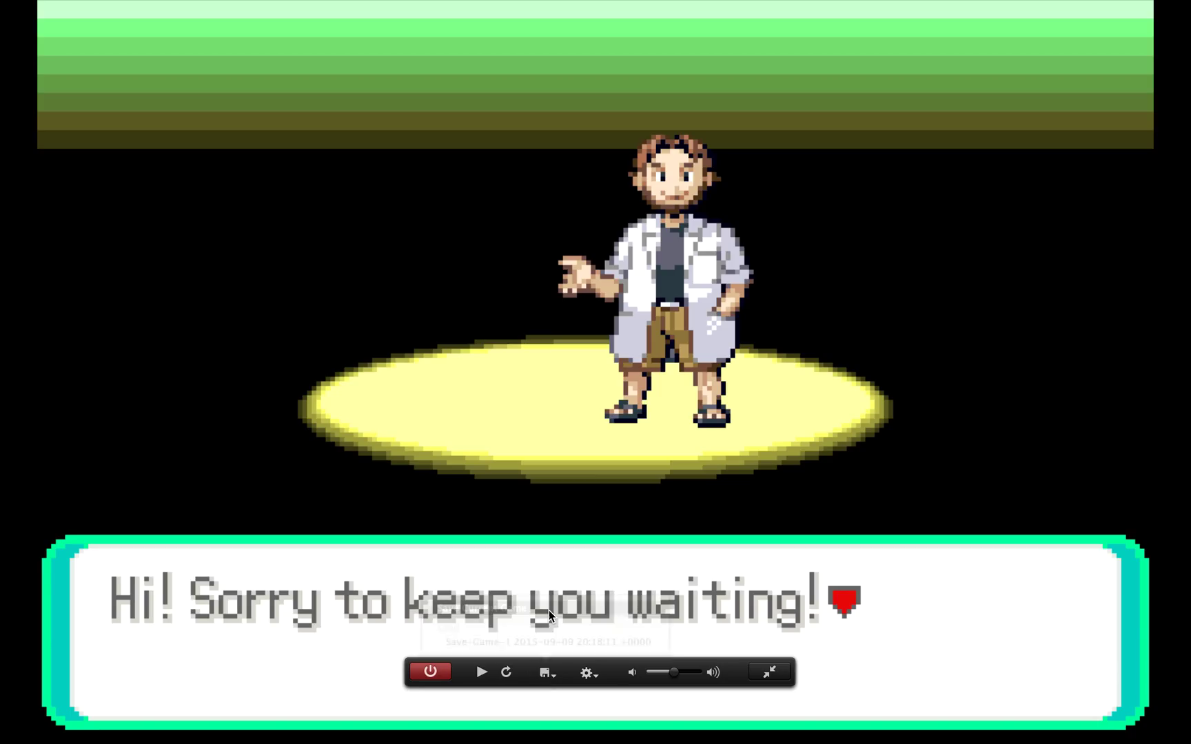
pyautogui.click(545, 673)
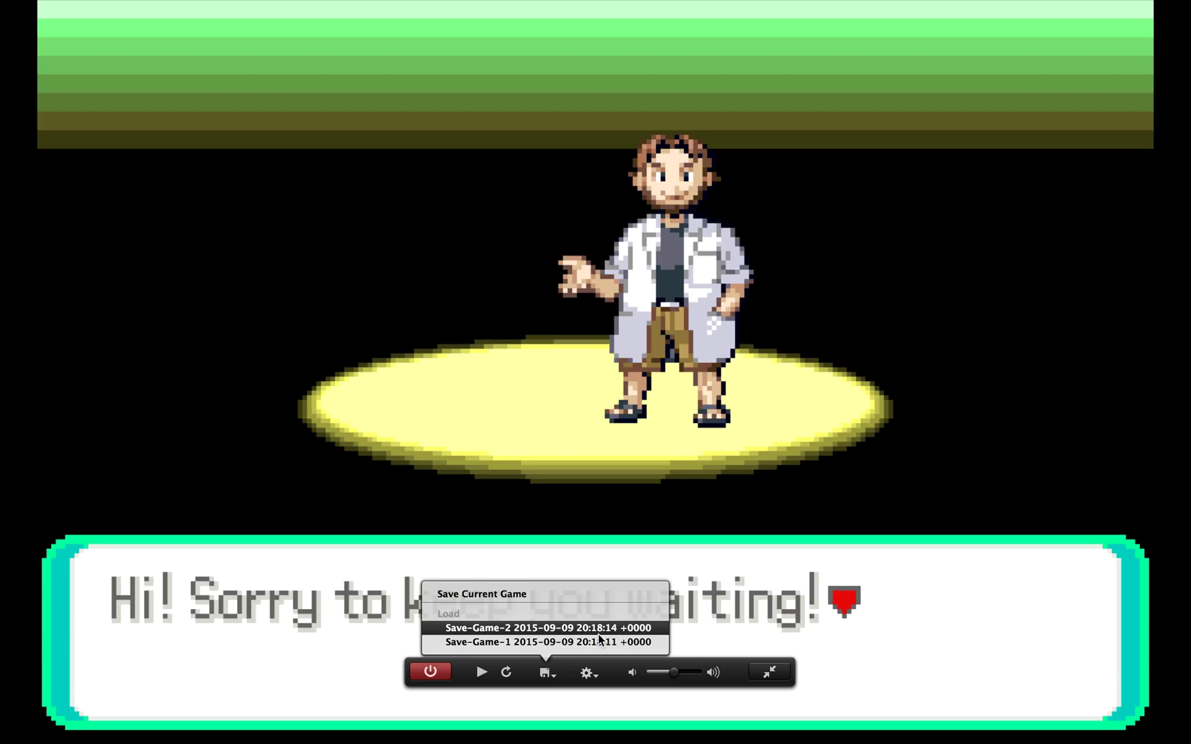
pyautogui.click(681, 597)
pyautogui.click(587, 673)
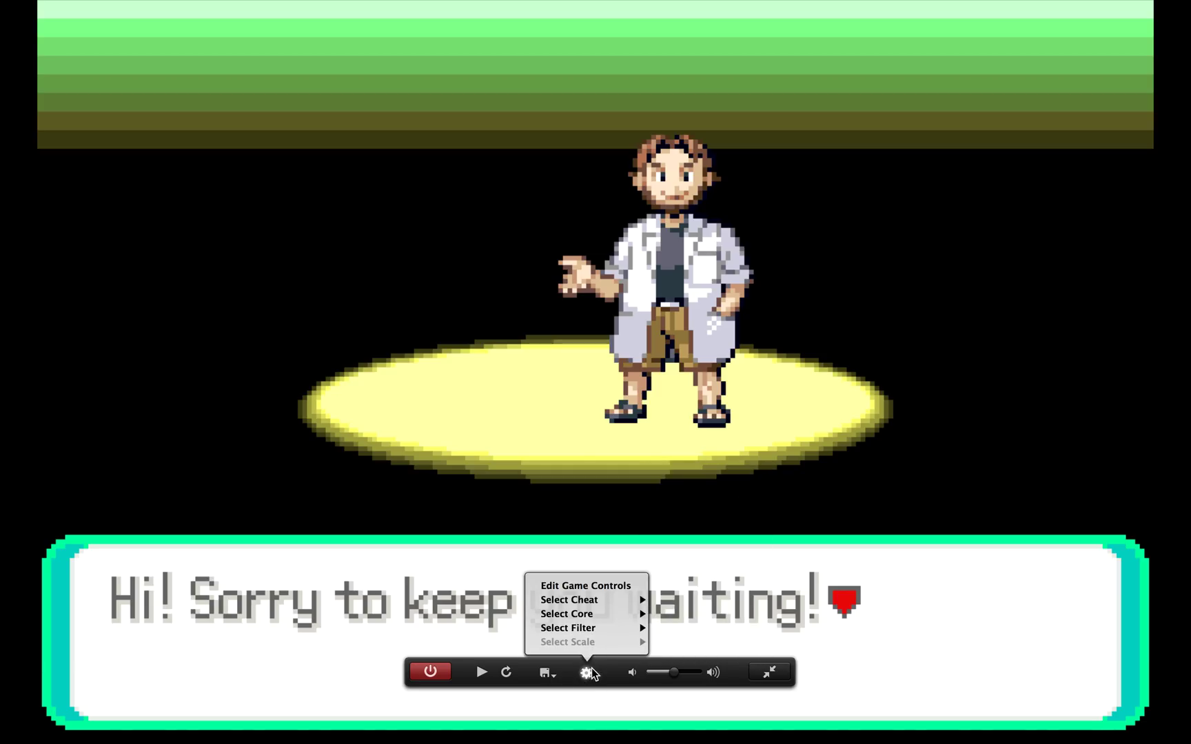
# Step: Switch the display filter from Pixellate to LCD3x
pyautogui.moveTo(586, 595)
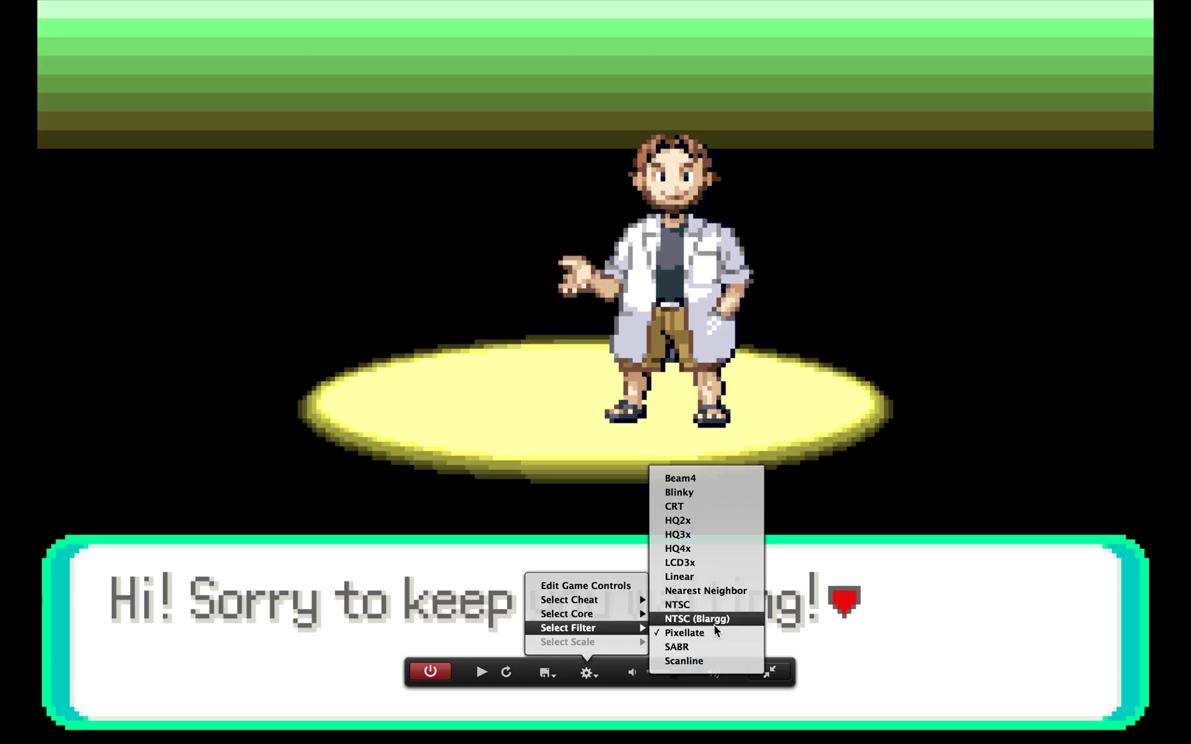
pyautogui.click(700, 562)
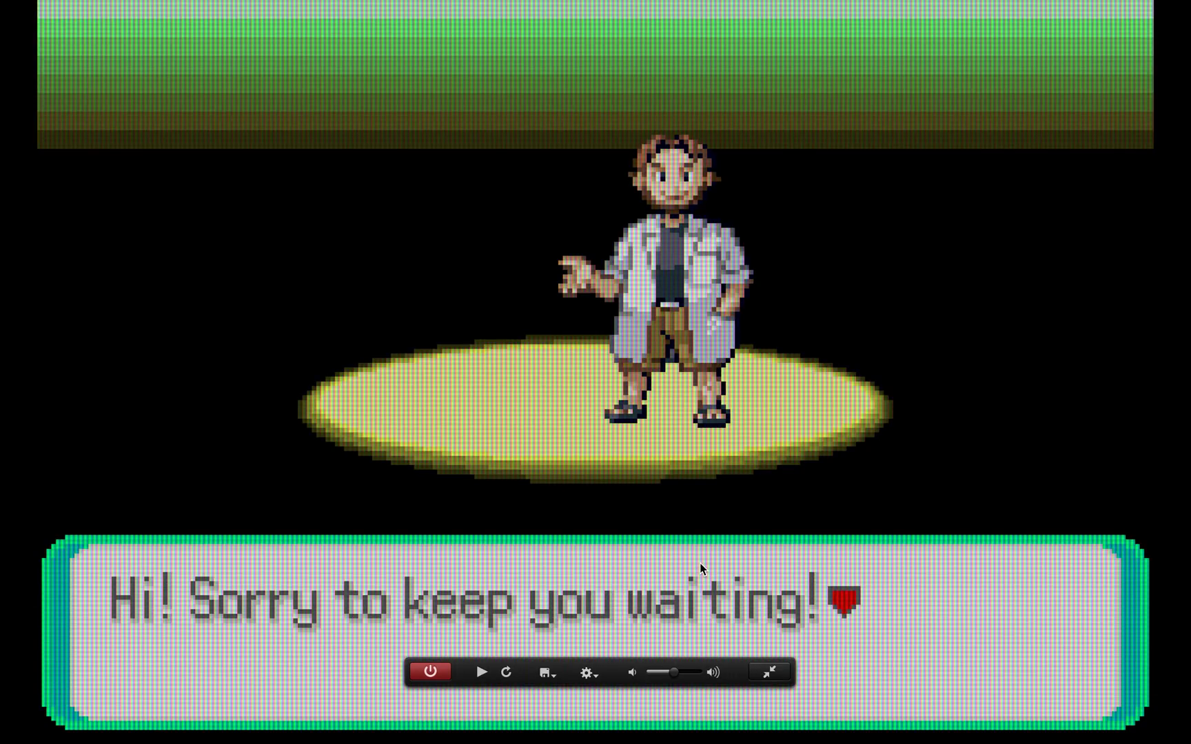
# Step: Cycle the display filter through HQ4x and HQ2x, ending on NTSC
pyautogui.click(587, 672)
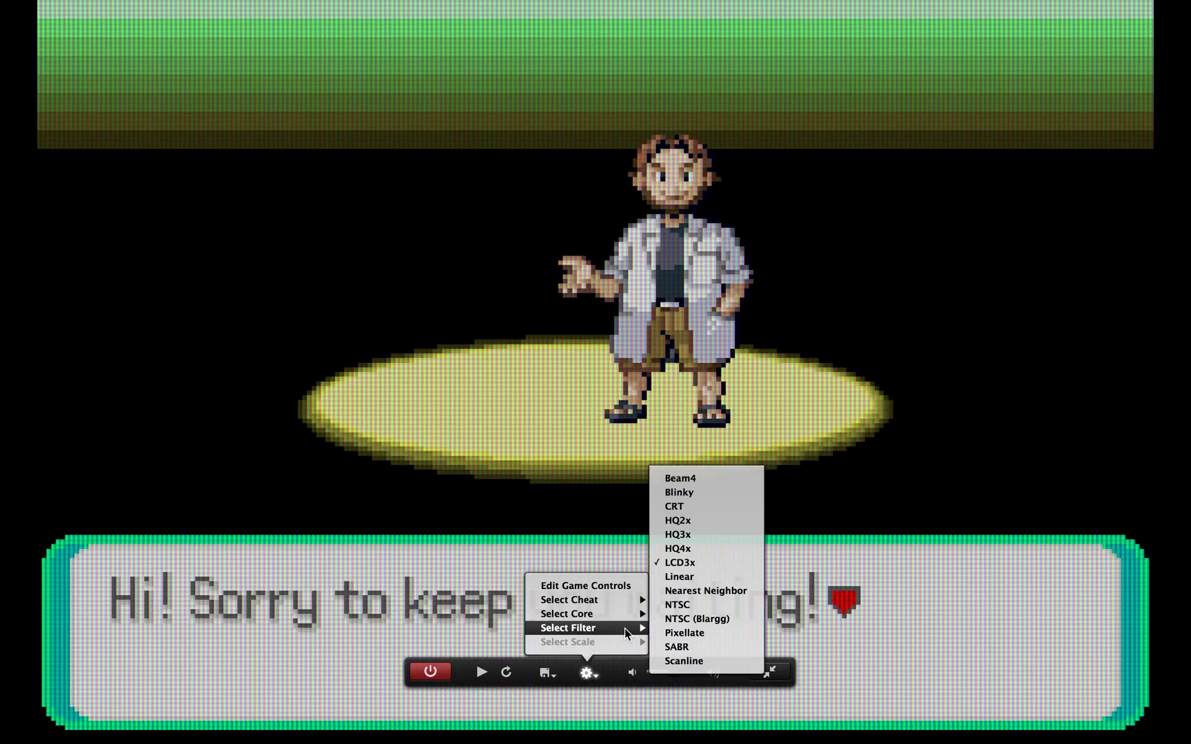
pyautogui.click(696, 548)
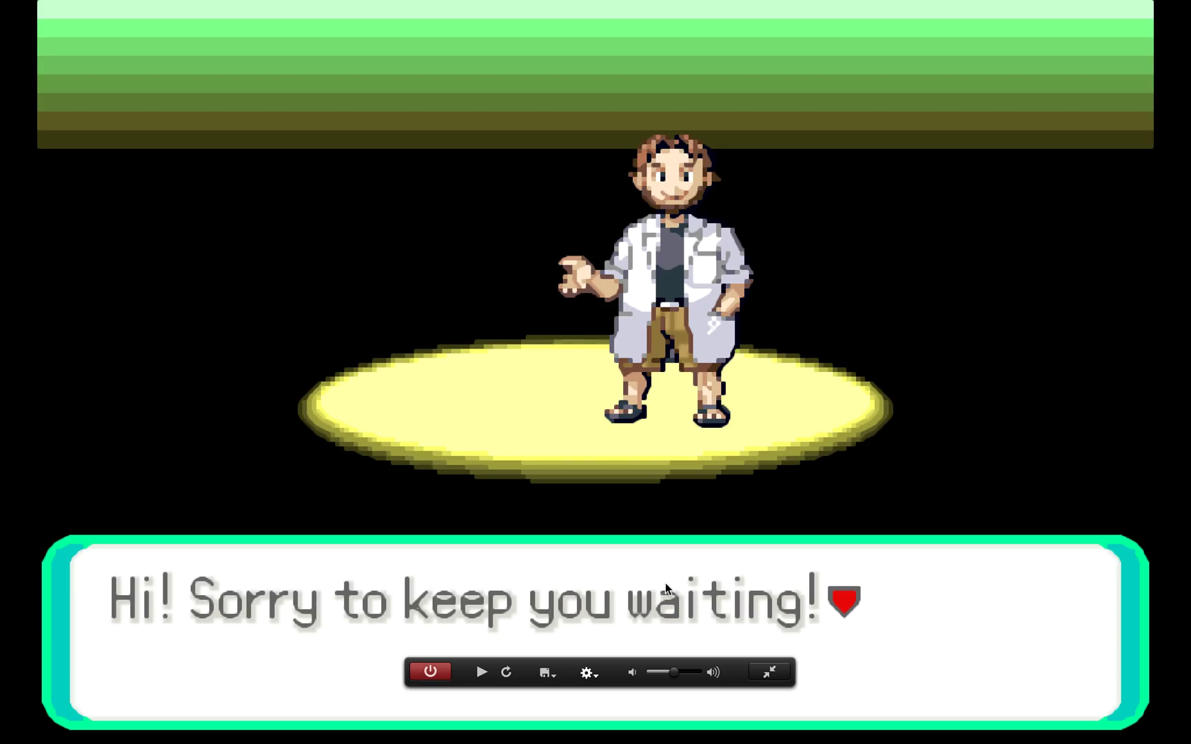
pyautogui.click(587, 672)
pyautogui.moveTo(624, 627)
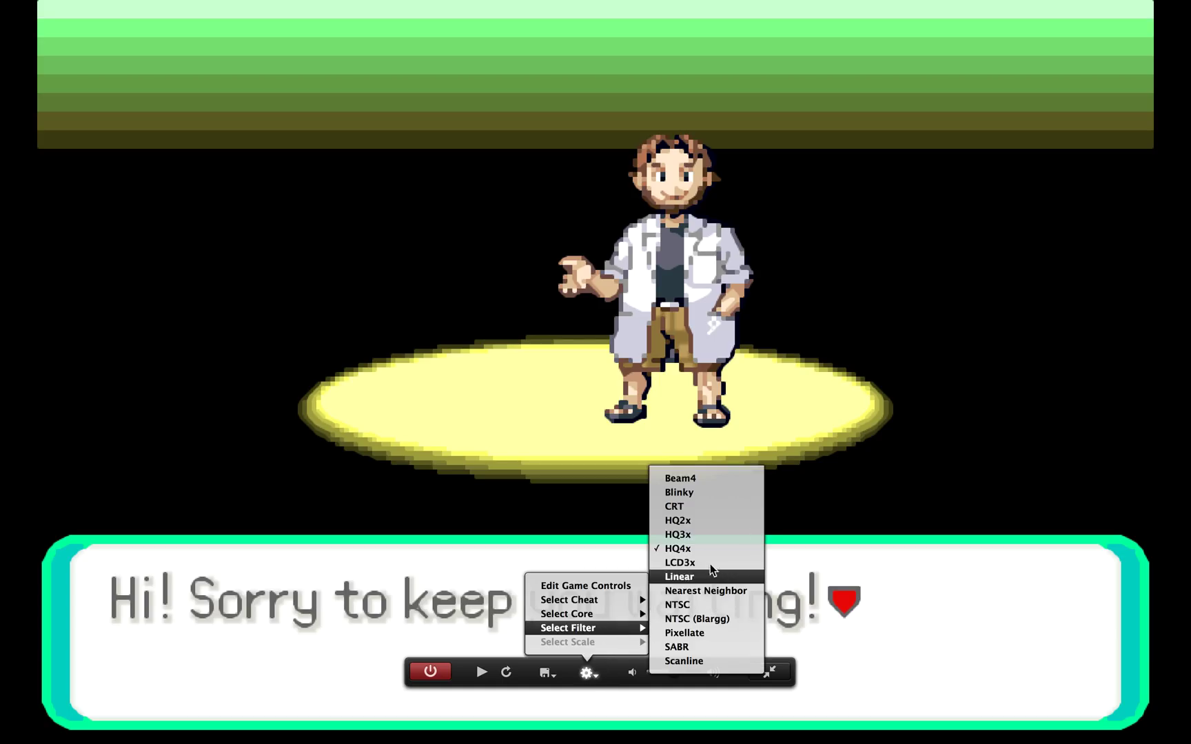
pyautogui.click(694, 533)
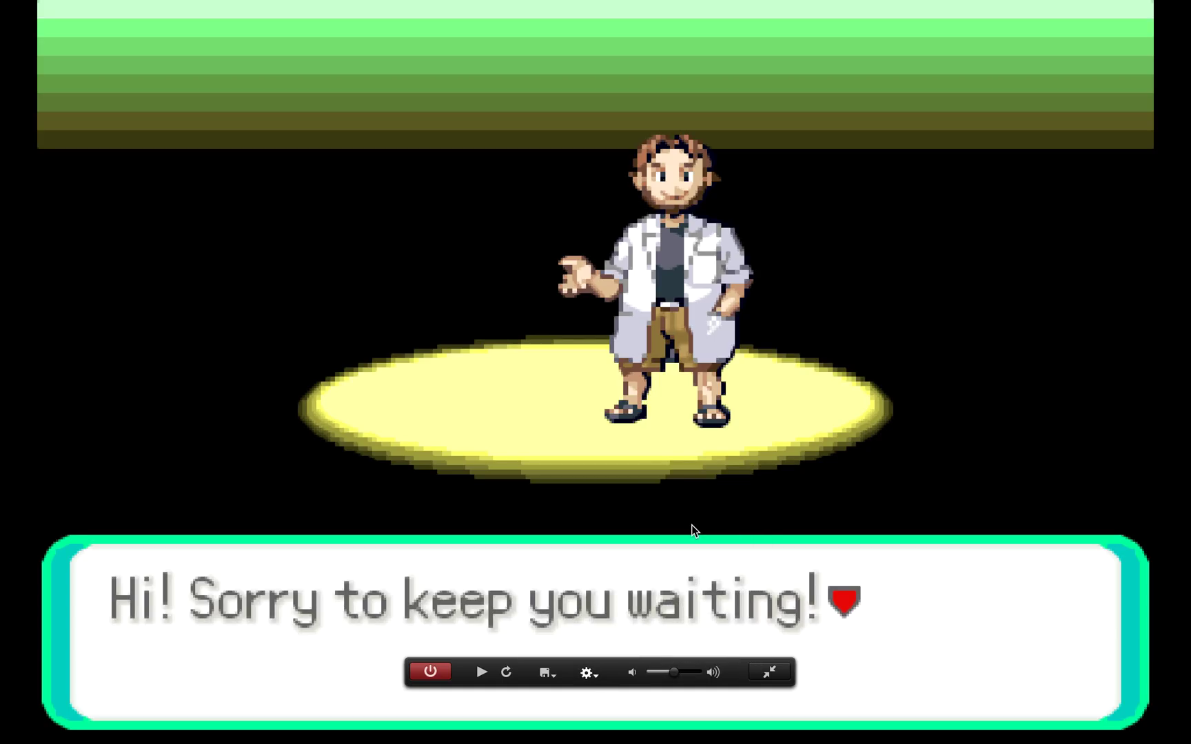
pyautogui.moveTo(660, 329)
pyautogui.click(587, 672)
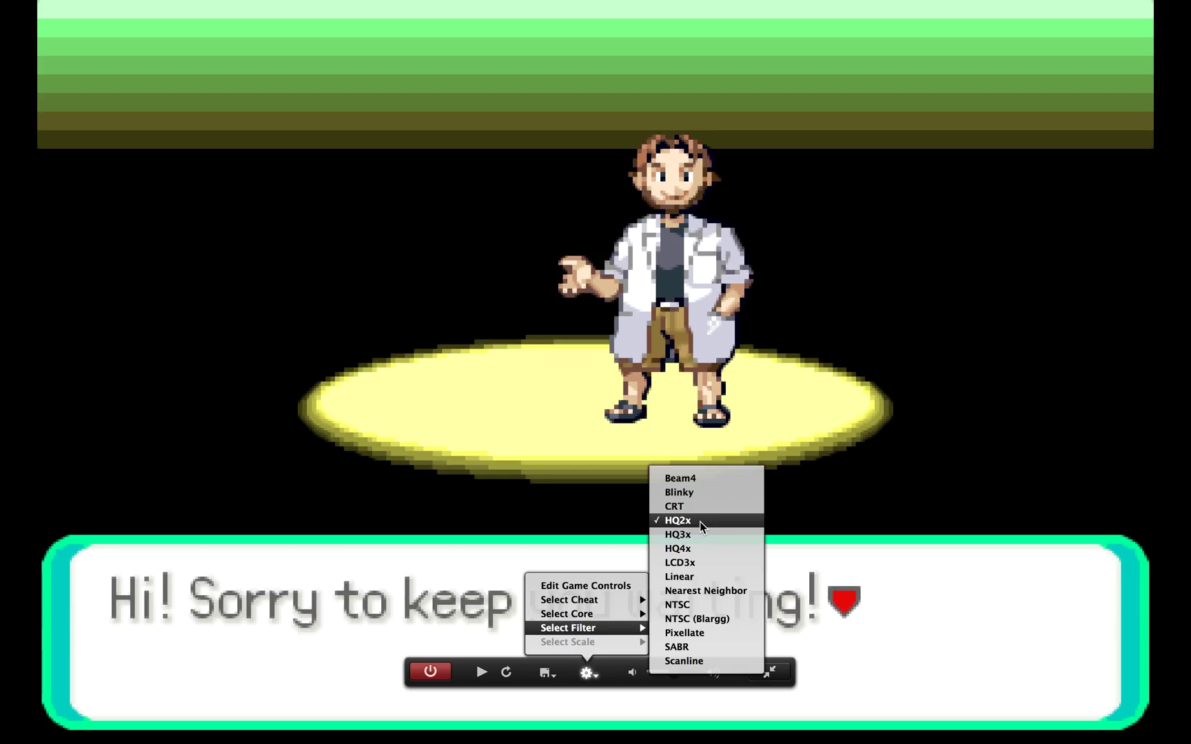
pyautogui.click(698, 606)
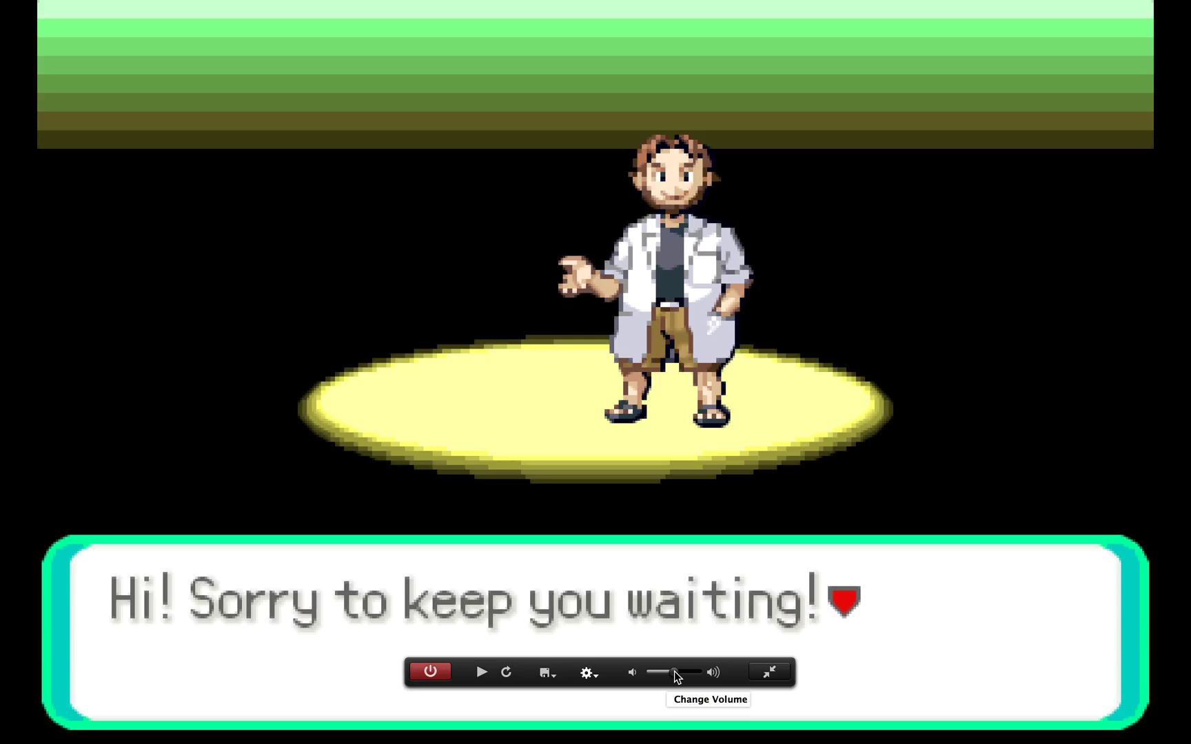
# Step: Drop the game volume to minimum and stop Pokémon Emerald's emulation
pyautogui.moveTo(673, 670); pyautogui.dragTo(441, 684)
pyautogui.click(428, 672)
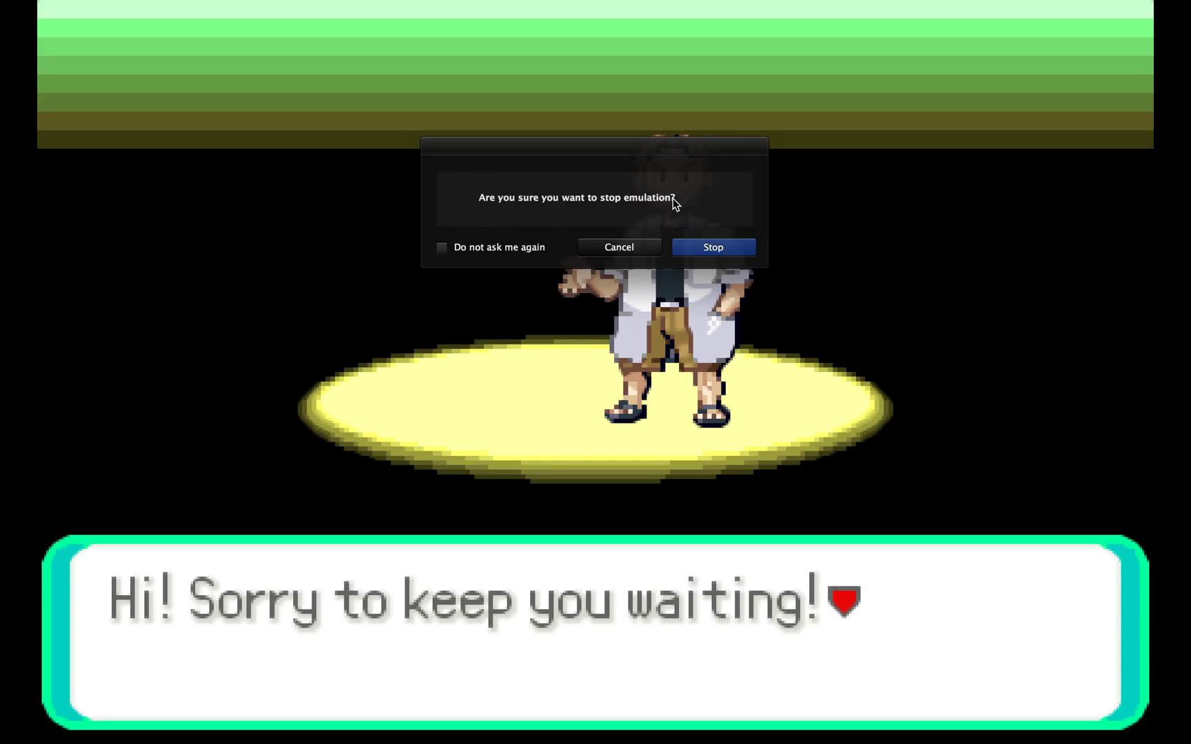
pyautogui.click(719, 245)
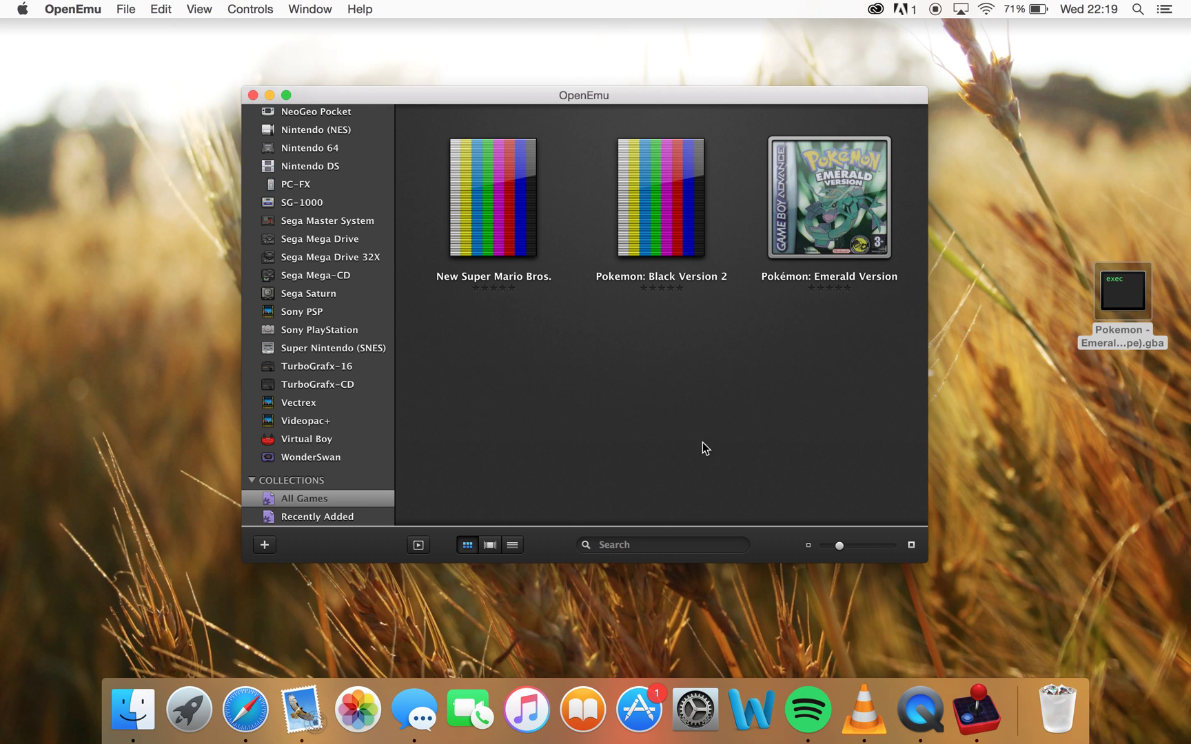
pyautogui.click(257, 711)
# Step: Close Safari and add the Dragon Quest IX ROM to the OpenEmu library
pyautogui.click(1020, 36)
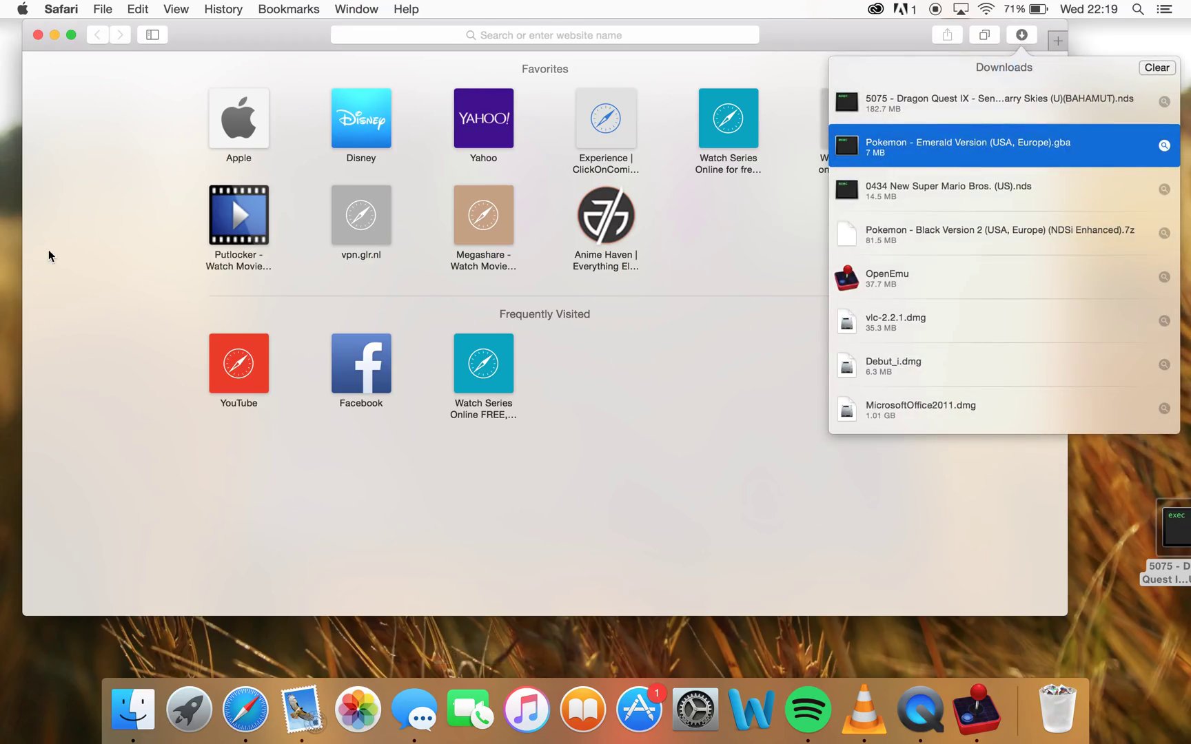
pyautogui.click(38, 35)
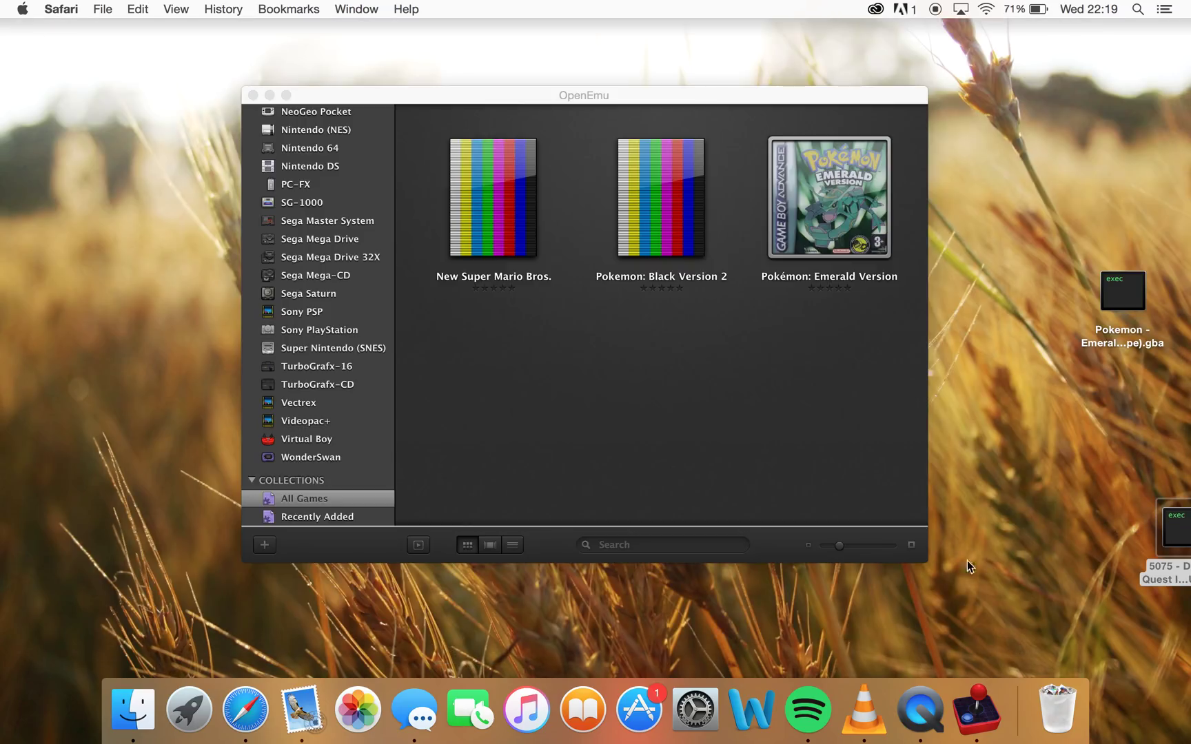
pyautogui.moveTo(1164, 541); pyautogui.dragTo(662, 394)
pyautogui.moveTo(1157, 536); pyautogui.dragTo(1079, 410)
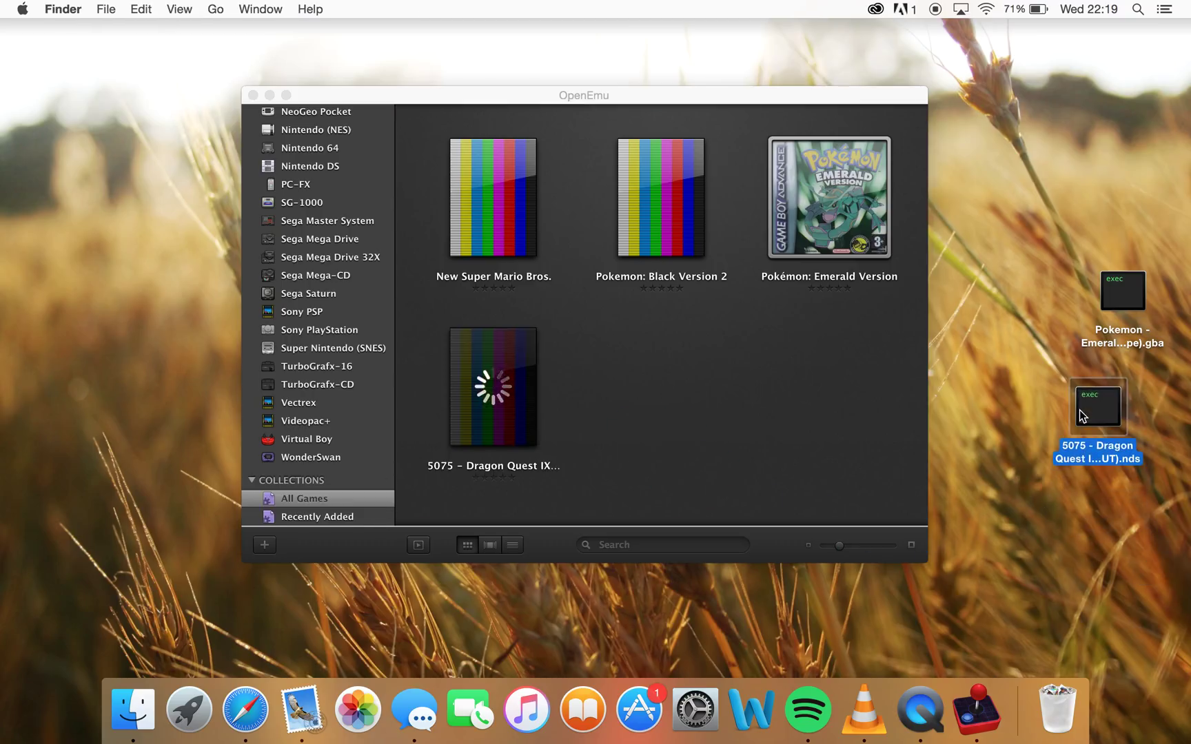
# Step: Move both the Pokémon and Dragon Quest IX ROM files from the desktop to the Trash
pyautogui.keyDown('super'); pyautogui.click(1127, 306); pyautogui.keyUp('super')
pyautogui.rightClick(1127, 301)
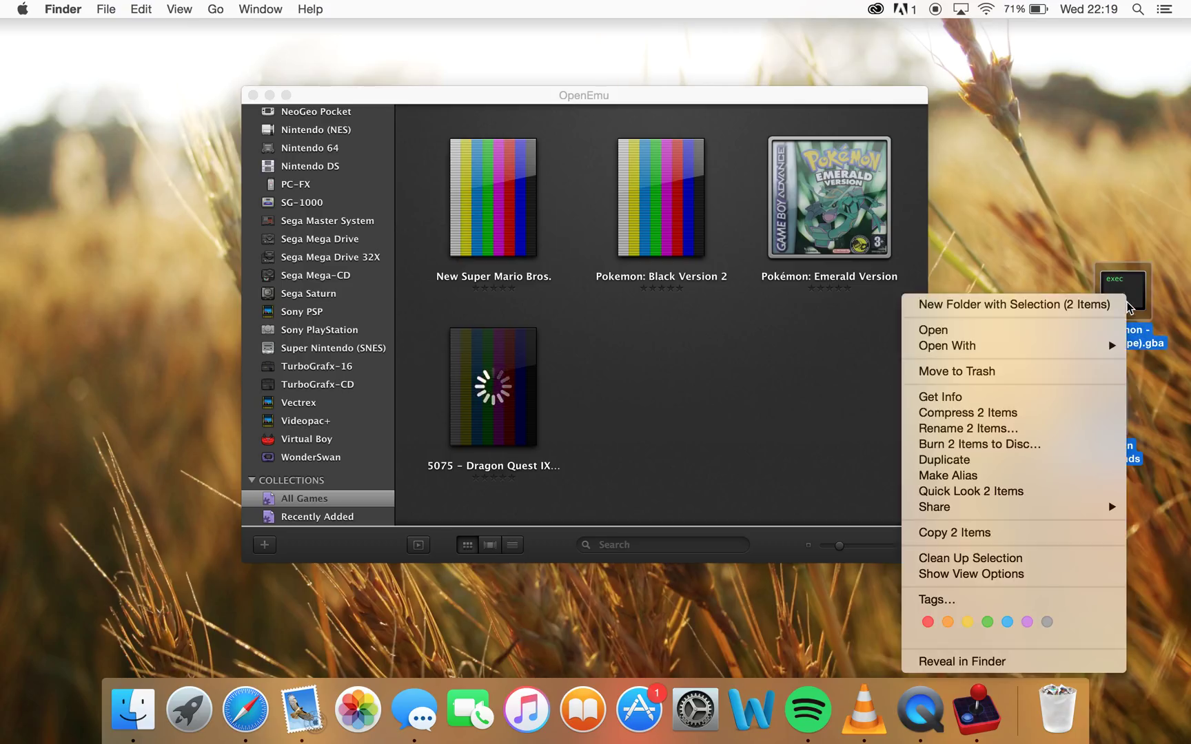
pyautogui.click(1050, 372)
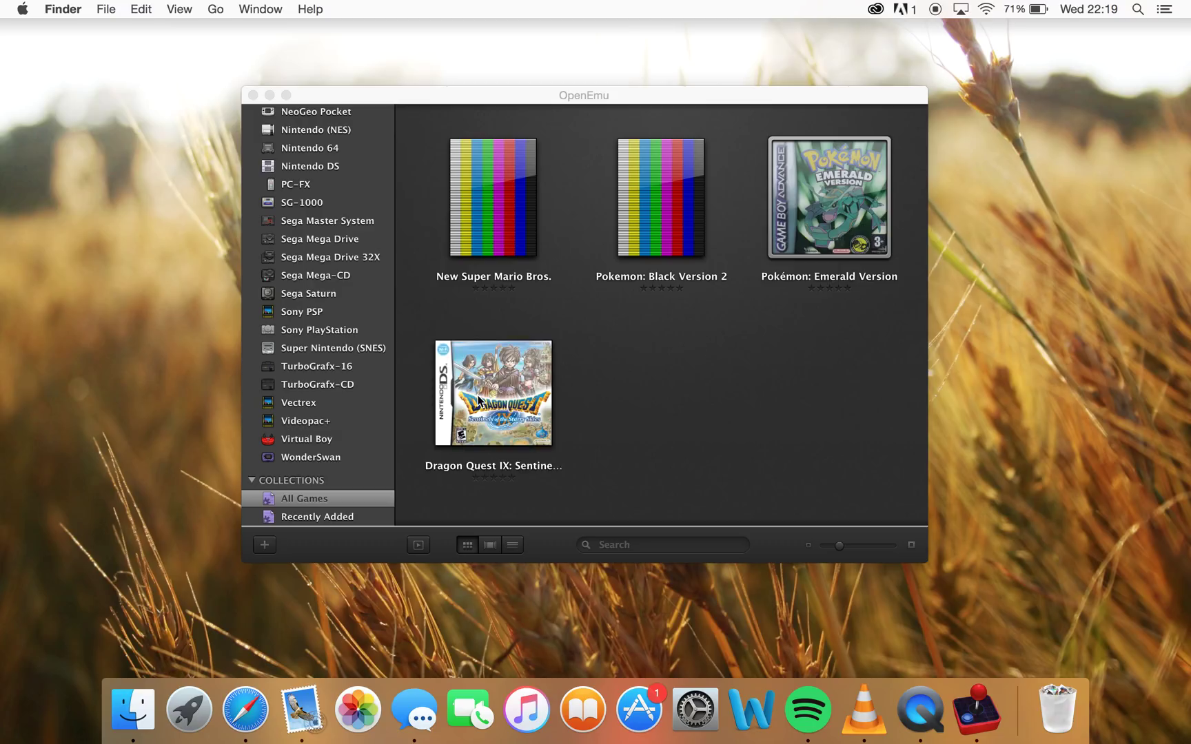
pyautogui.scroll(10, 345, 282)
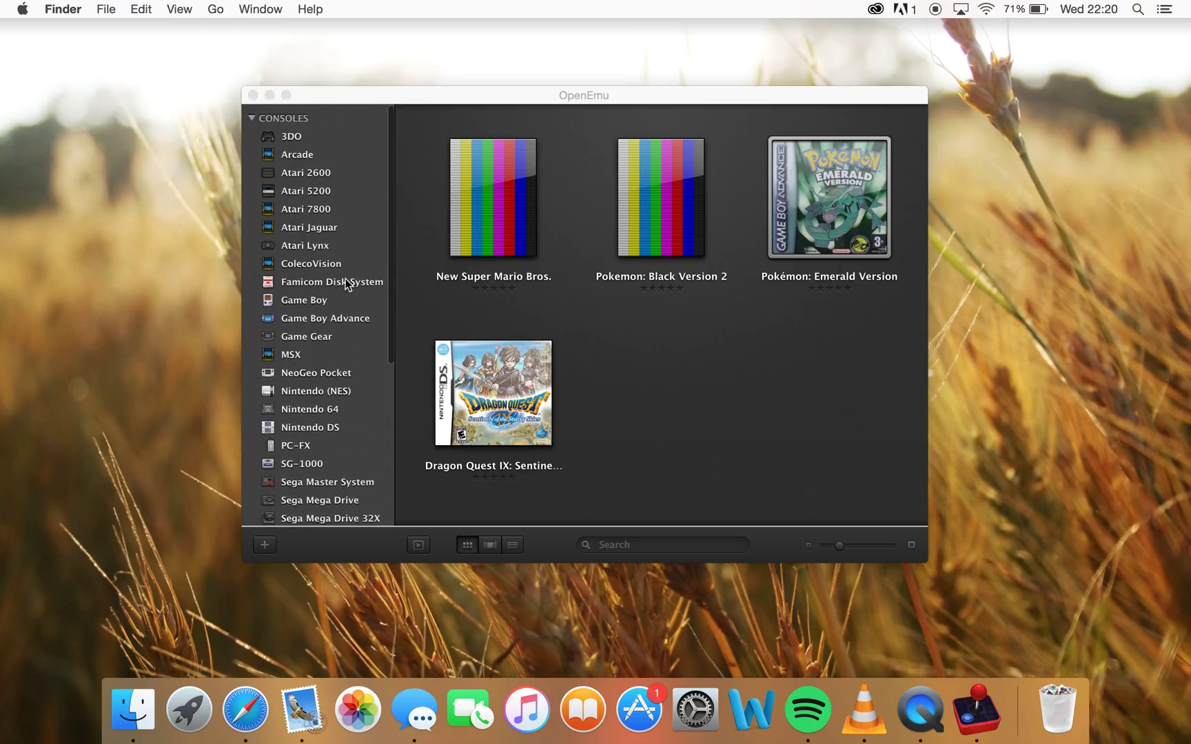
# Step: Bring OpenEmu forward, open its Preferences window, and move it up the screen
pyautogui.scroll(-10, 334, 326)
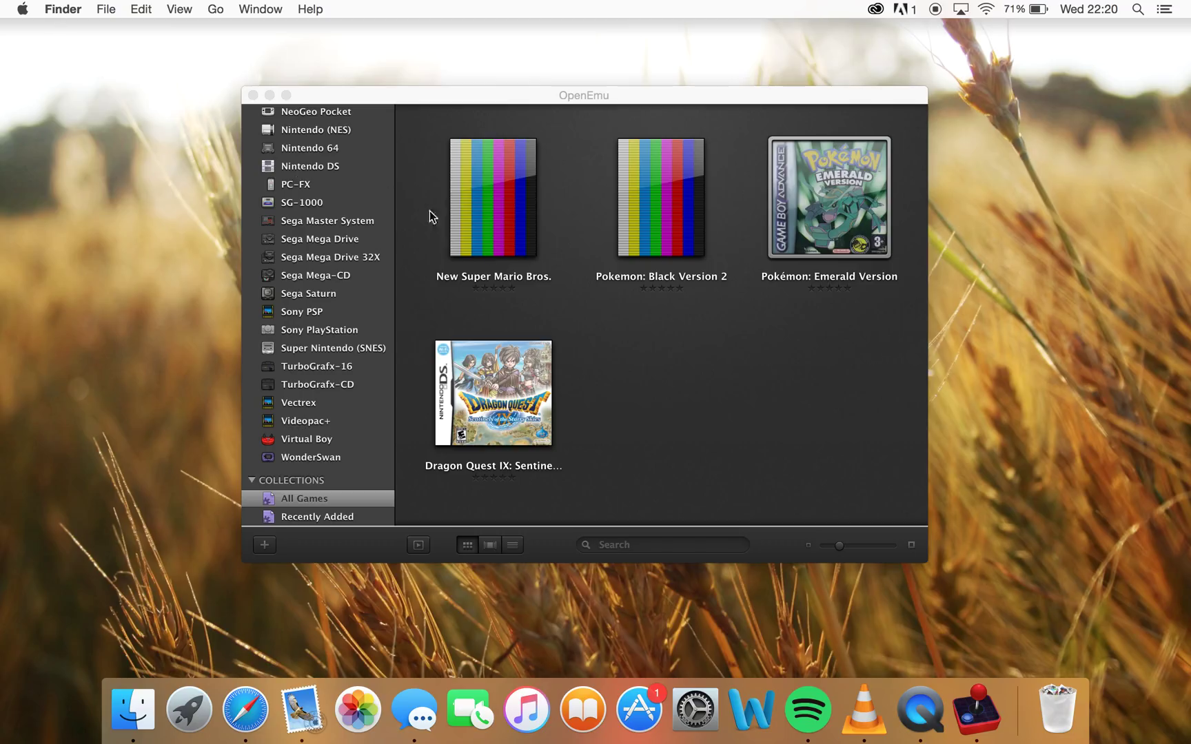
pyautogui.click(587, 330)
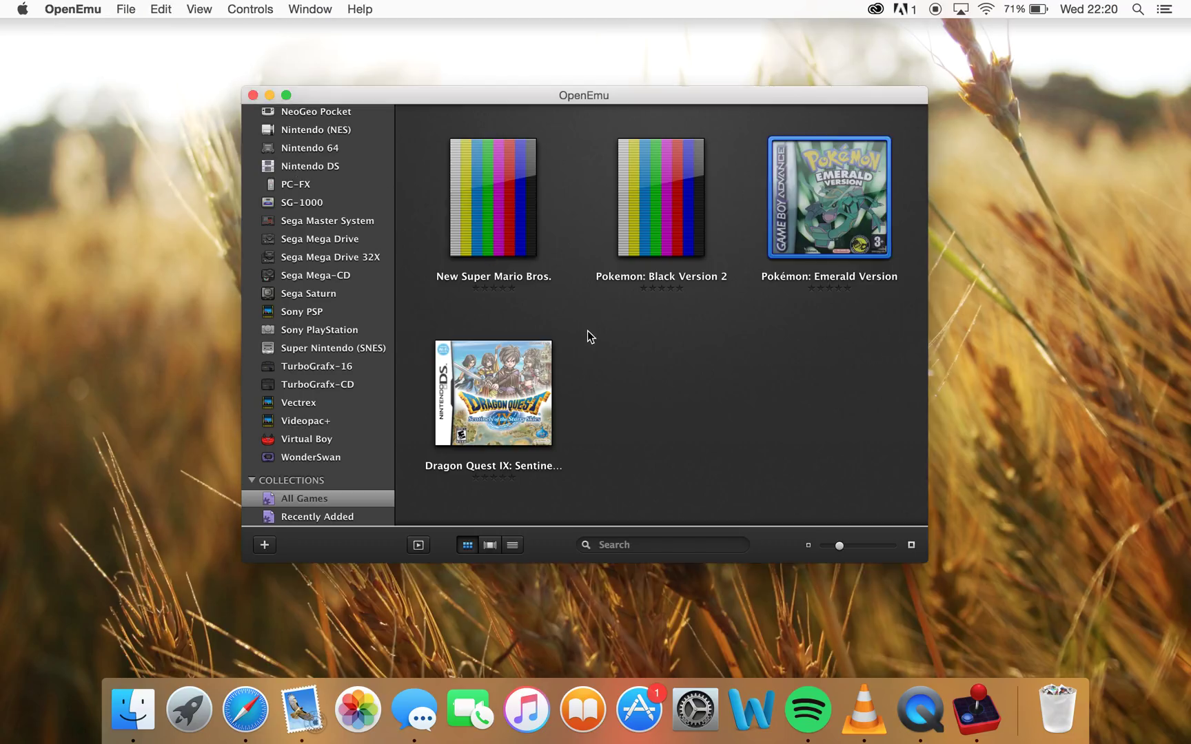
pyautogui.click(89, 14)
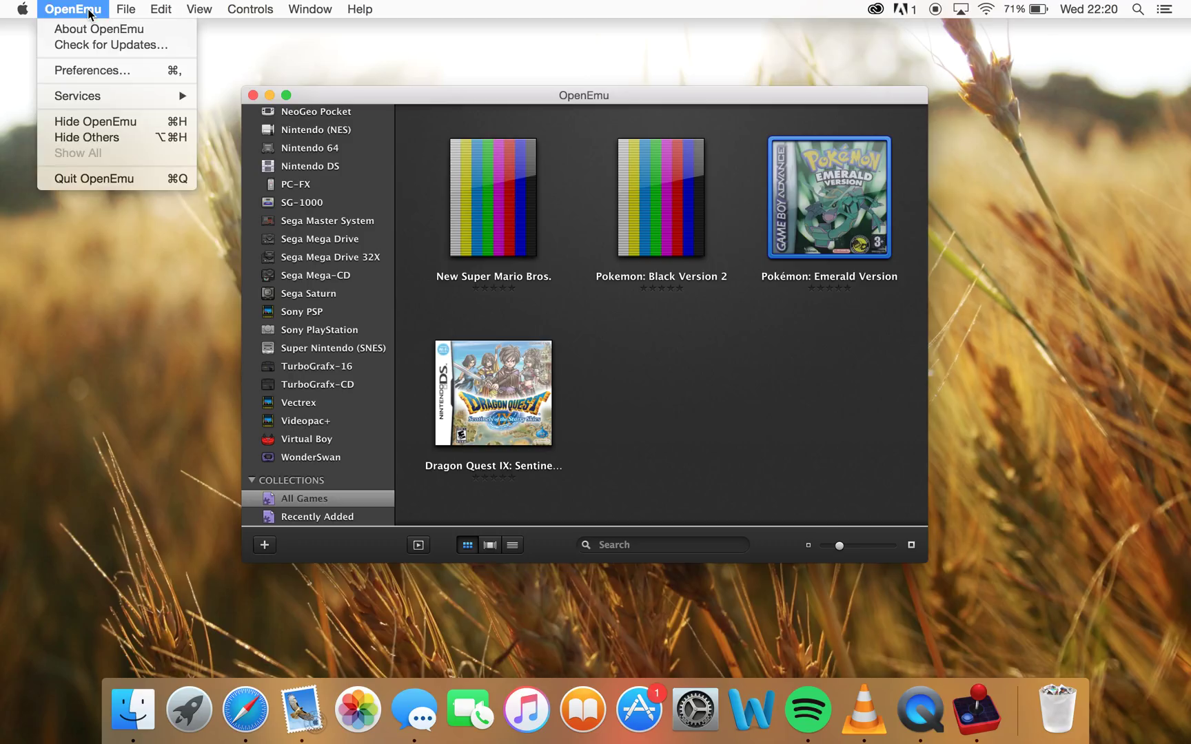
pyautogui.click(105, 71)
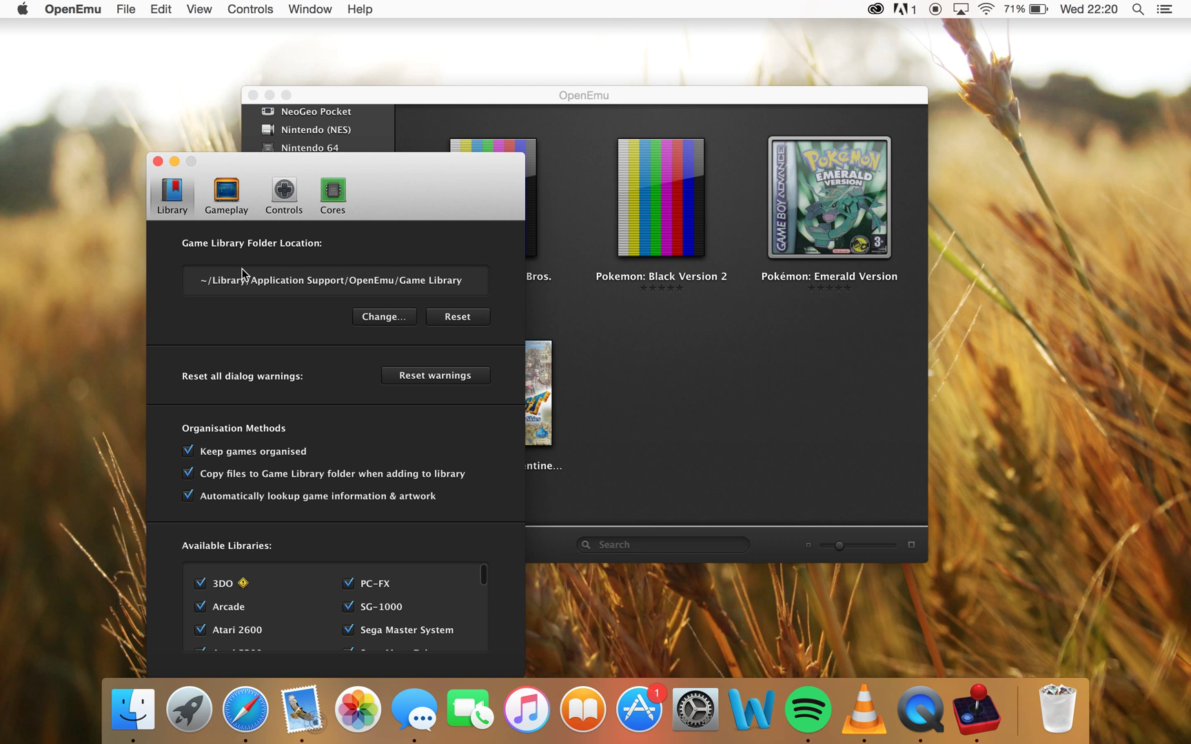
pyautogui.moveTo(373, 201); pyautogui.dragTo(492, 71)
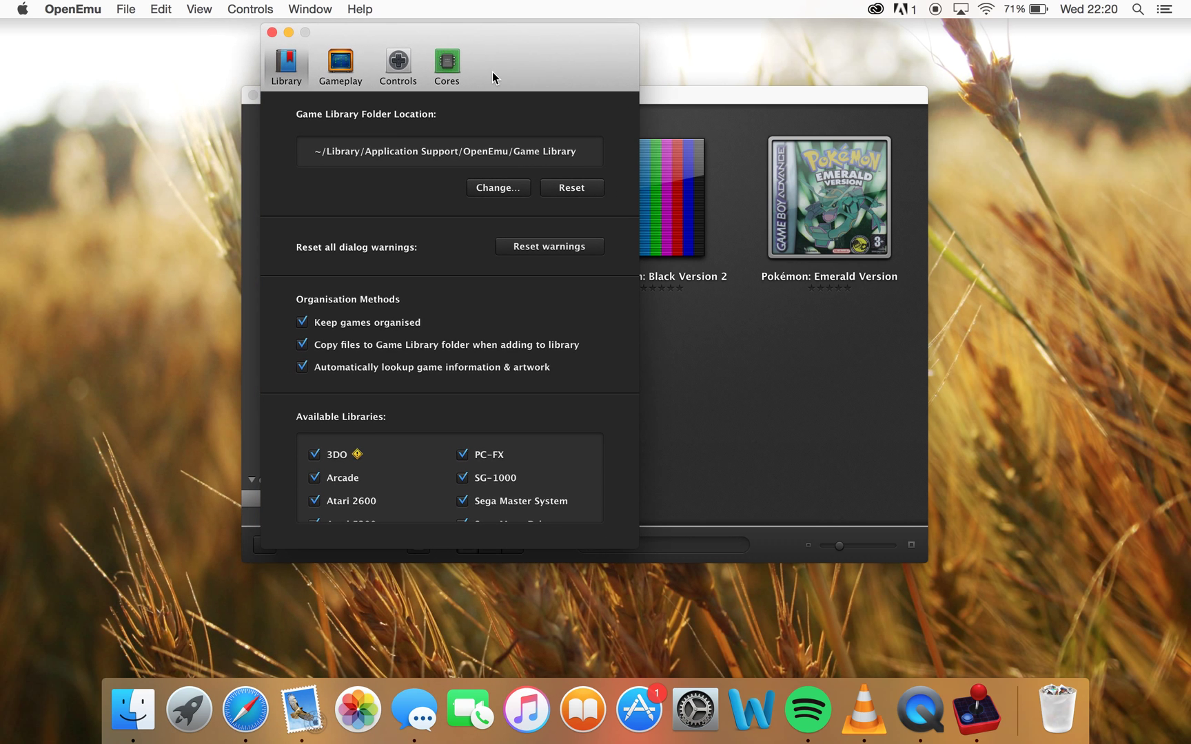
pyautogui.click(401, 70)
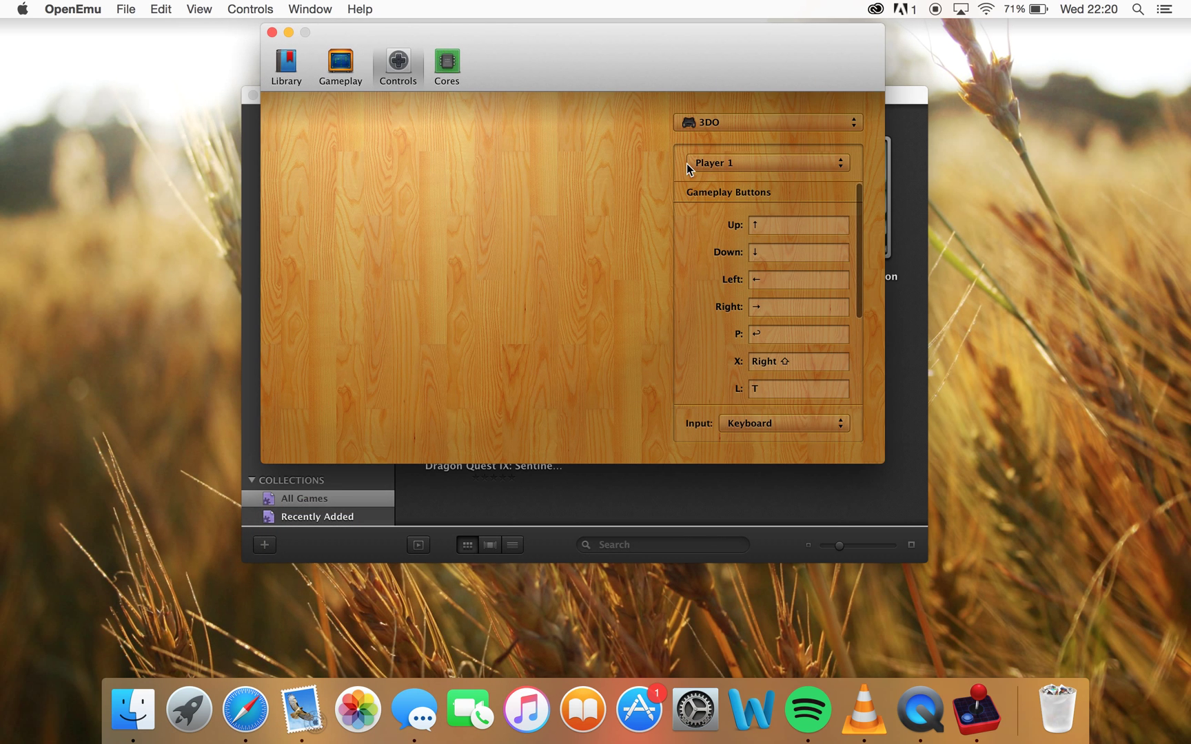
# Step: Show Nintendo DS Player 1 keyboard mappings and scroll through the Gameplay Buttons list
pyautogui.click(725, 125)
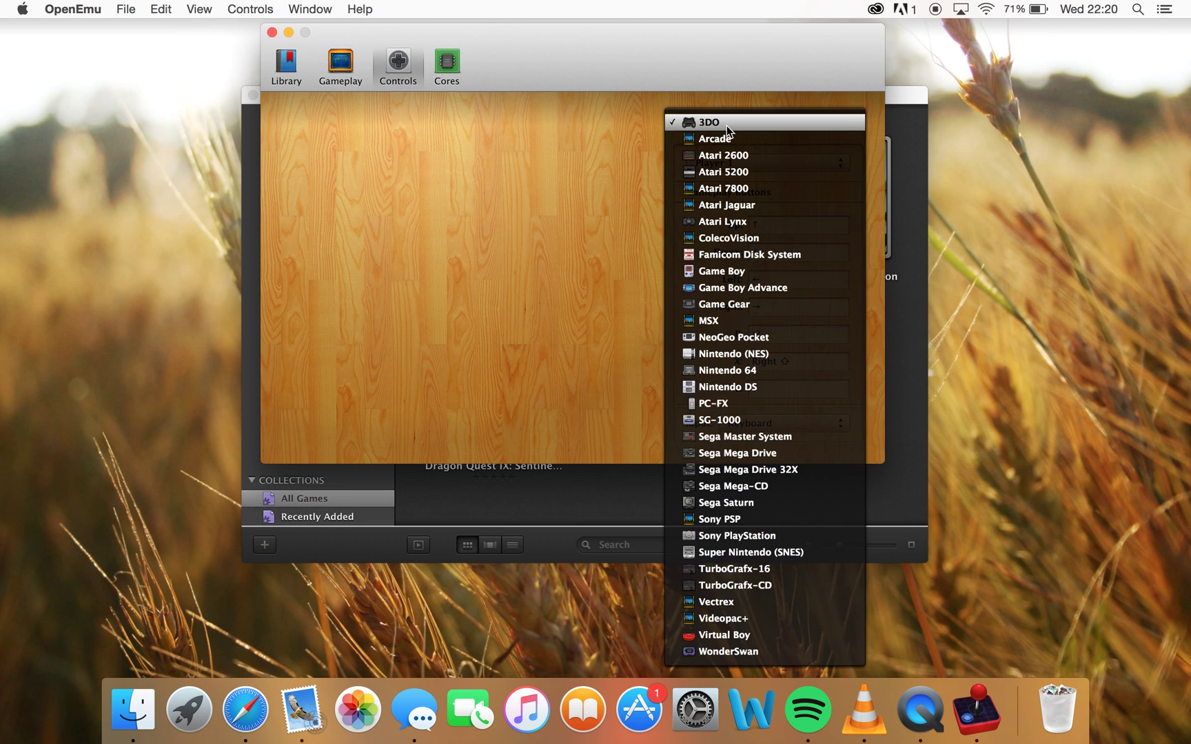
pyautogui.click(752, 387)
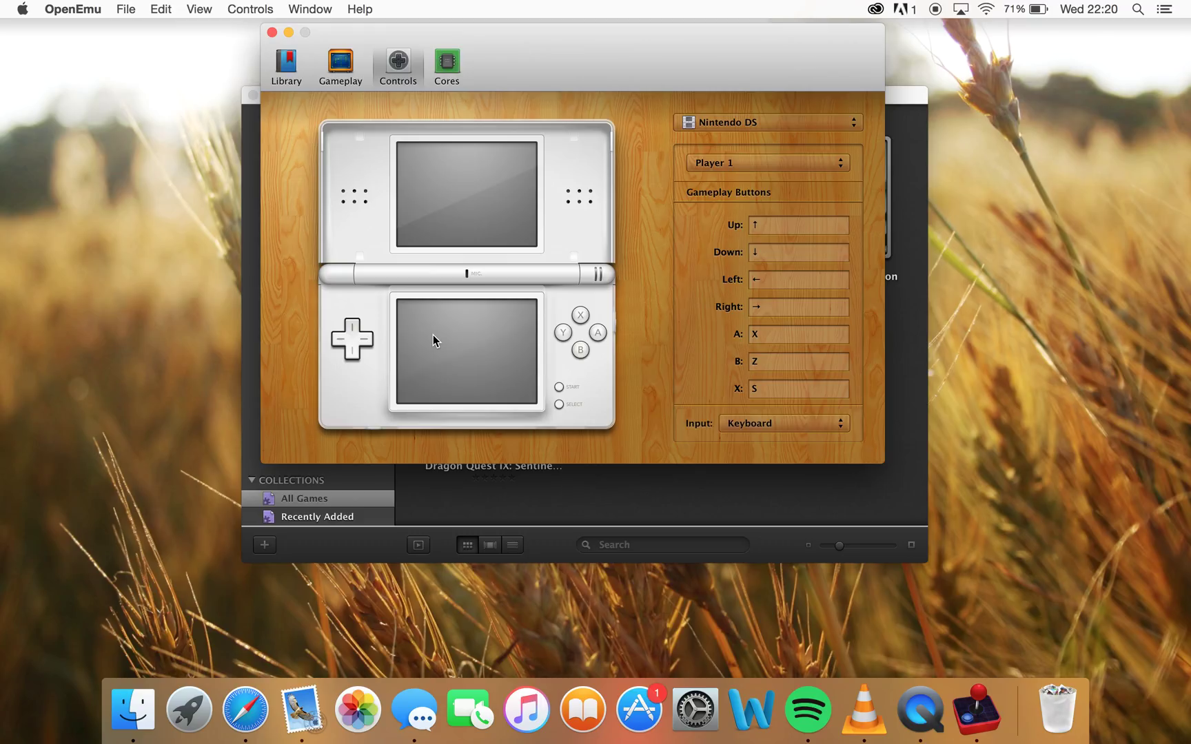
pyautogui.click(707, 169)
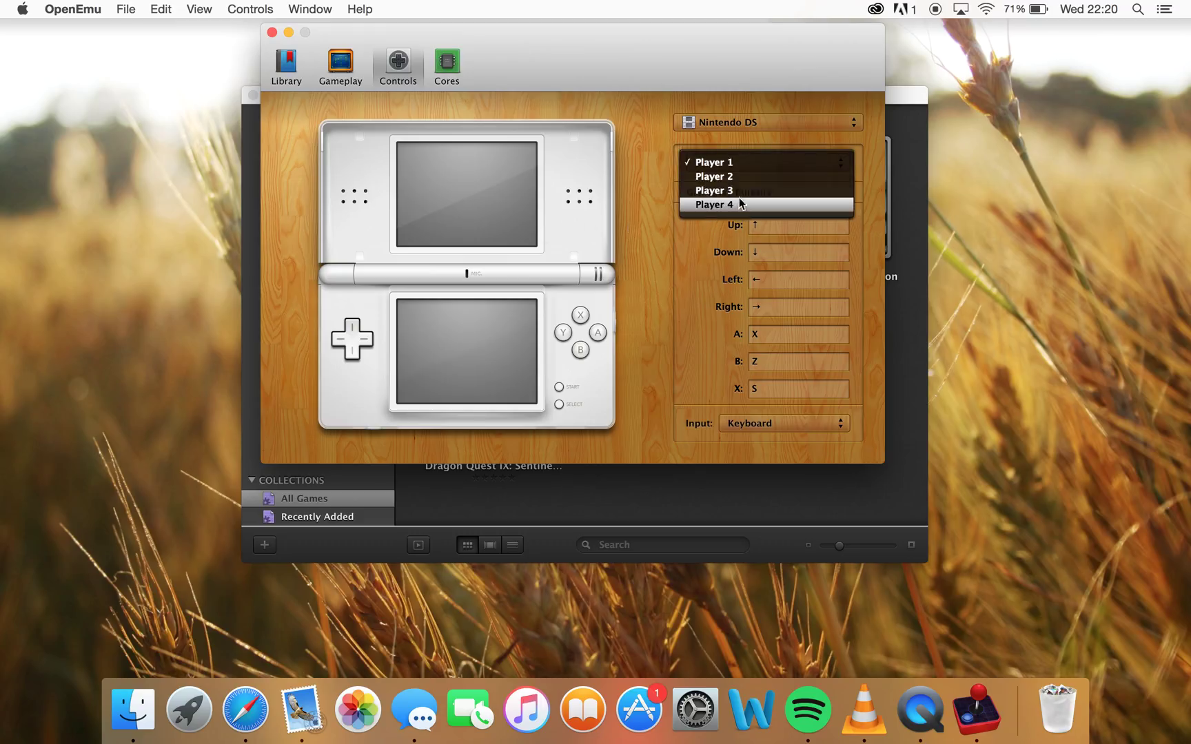
pyautogui.click(739, 168)
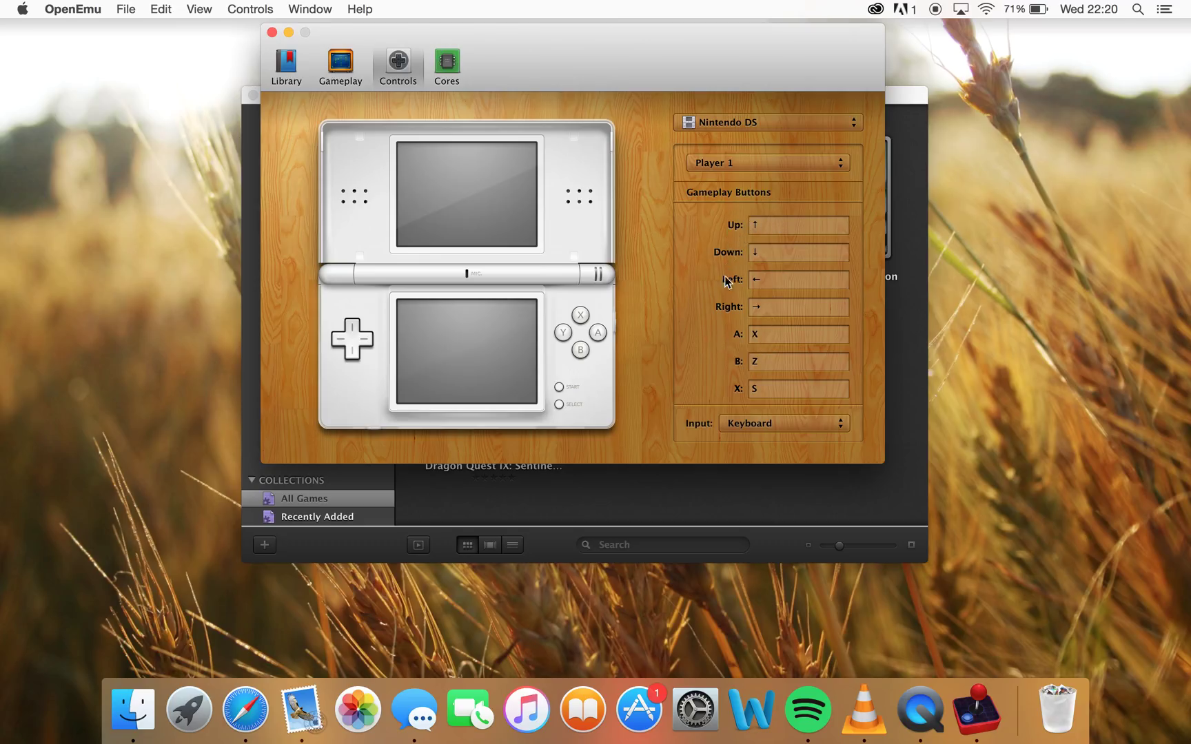
pyautogui.scroll(-3, 741, 348)
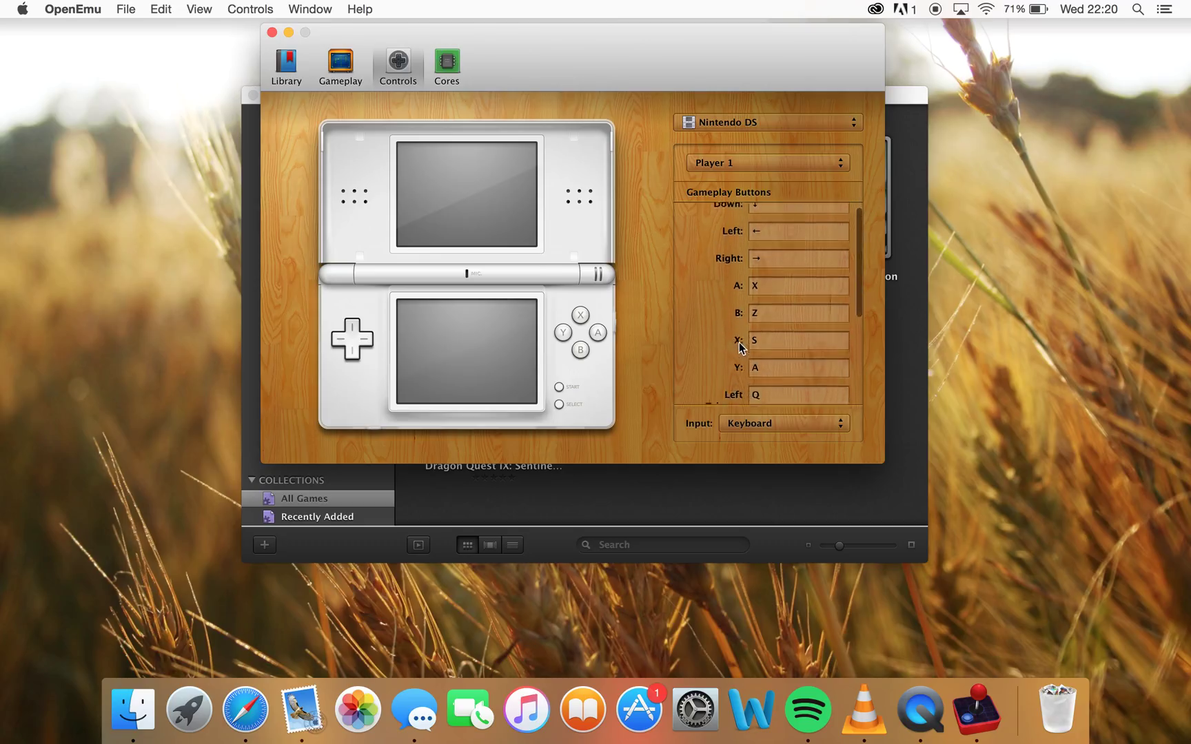
pyautogui.scroll(-3, 733, 372)
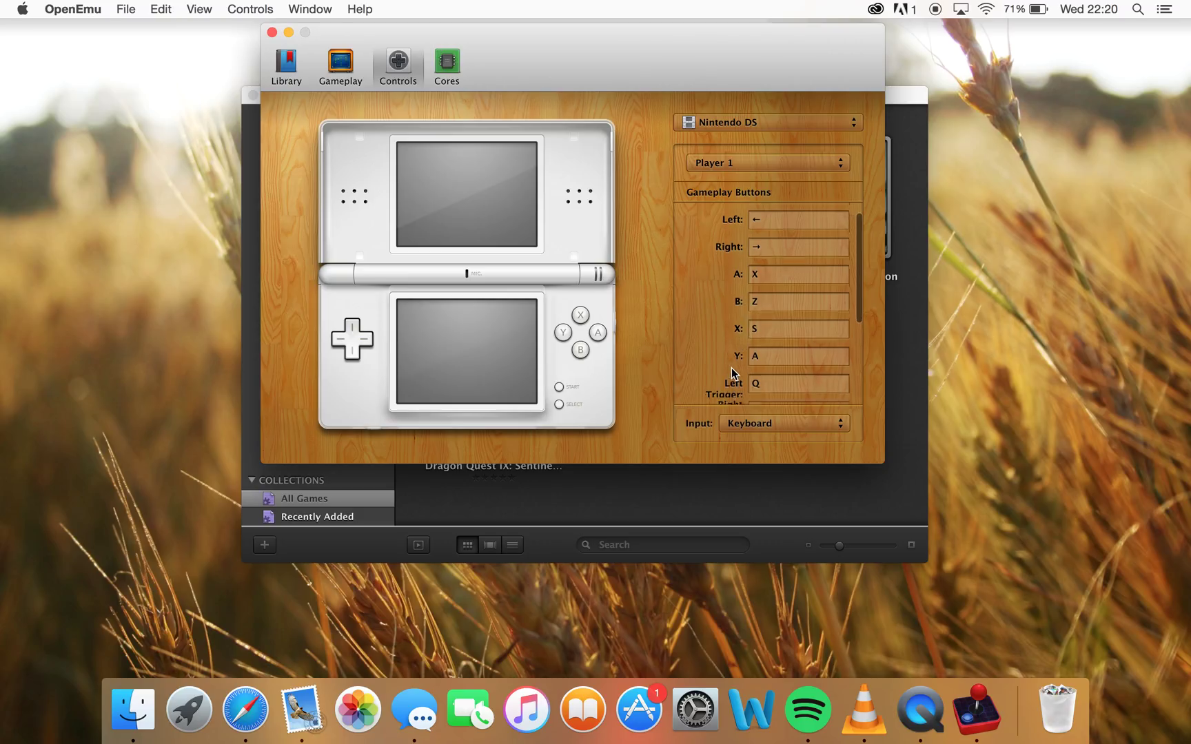
pyautogui.scroll(-3, 733, 372)
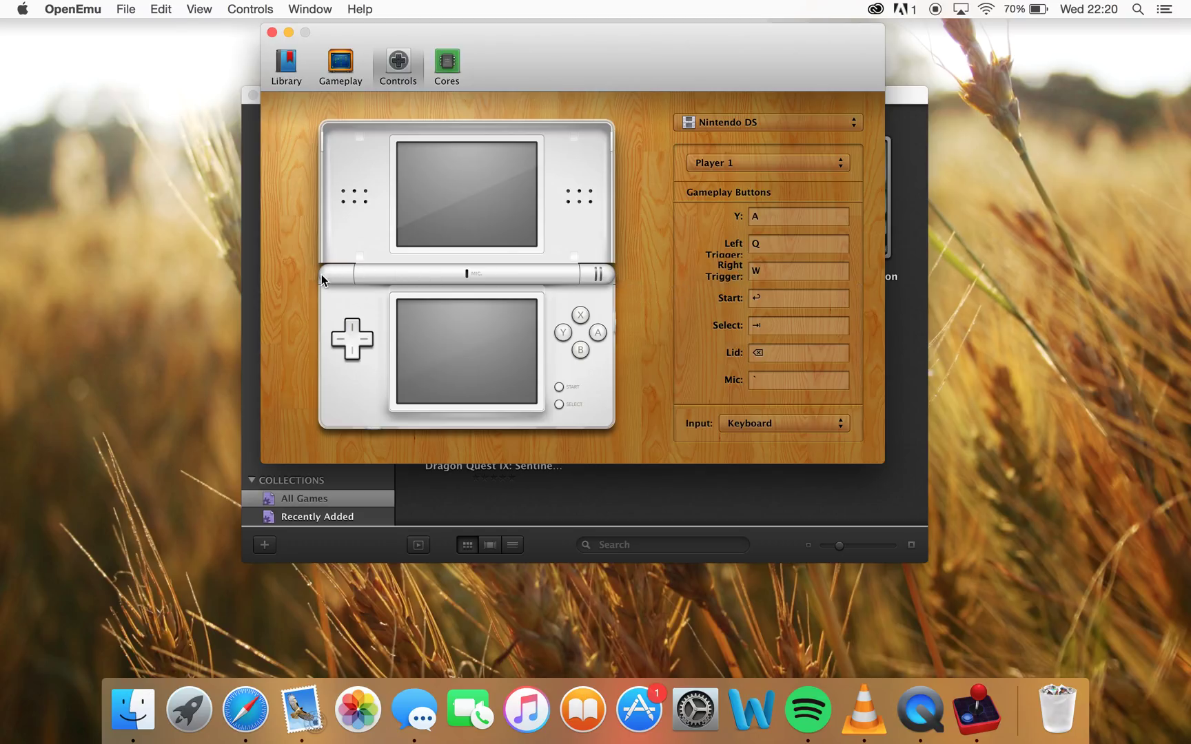
pyautogui.scroll(-3, 702, 341)
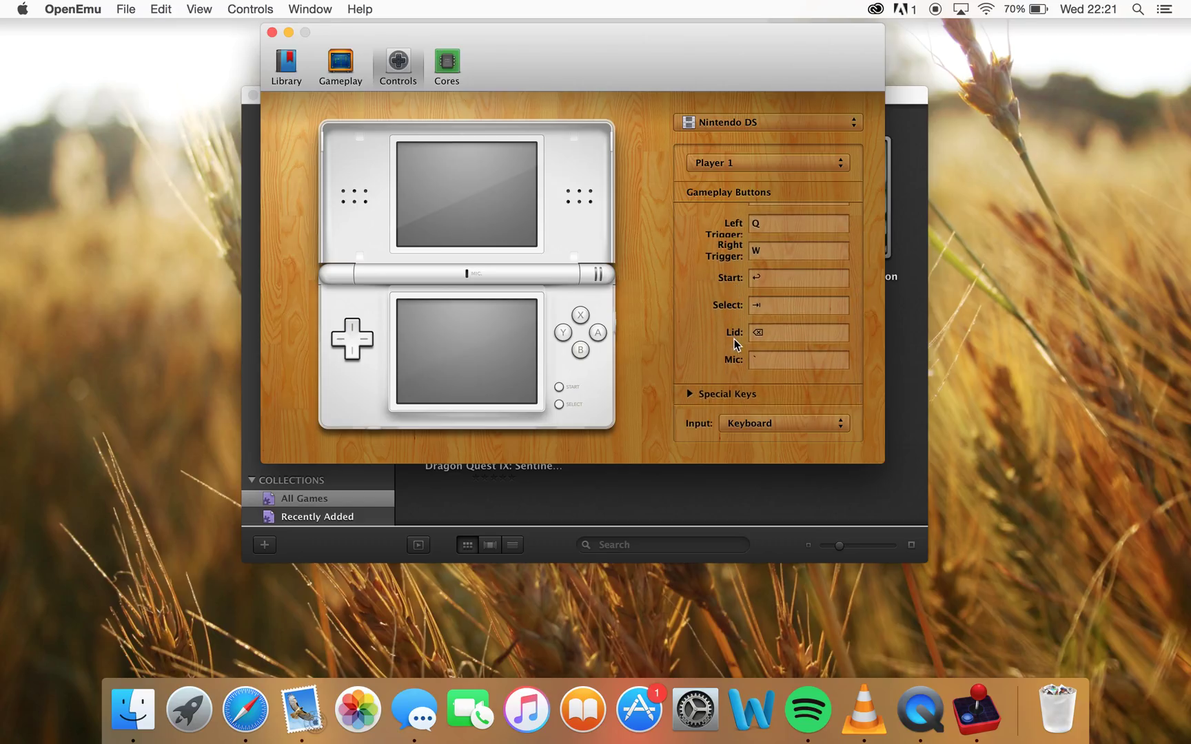
# Step: Rebind the Nintendo DS Mic control to the = key
pyautogui.click(787, 352)
pyautogui.click(752, 354)
pyautogui.click(761, 359)
pyautogui.press('=')
# Step: Check the available input devices, keep Keyboard, and switch to the Atari Jaguar mappings
pyautogui.click(736, 422)
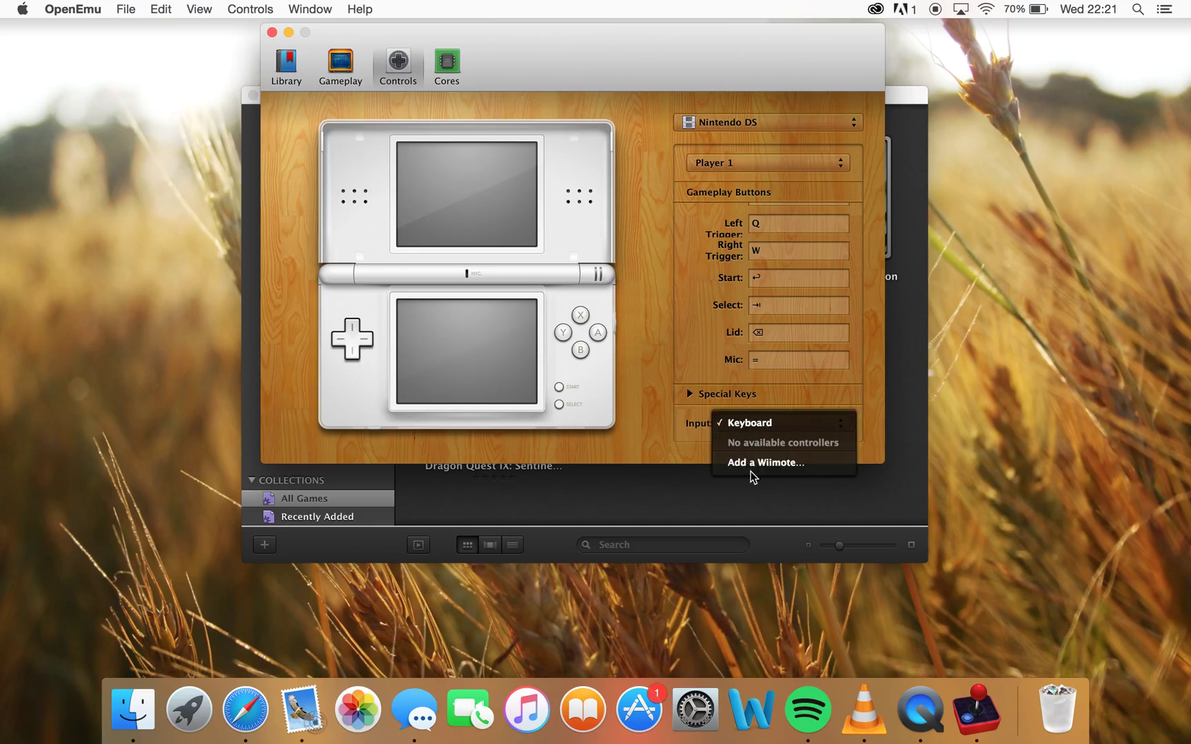
pyautogui.click(701, 374)
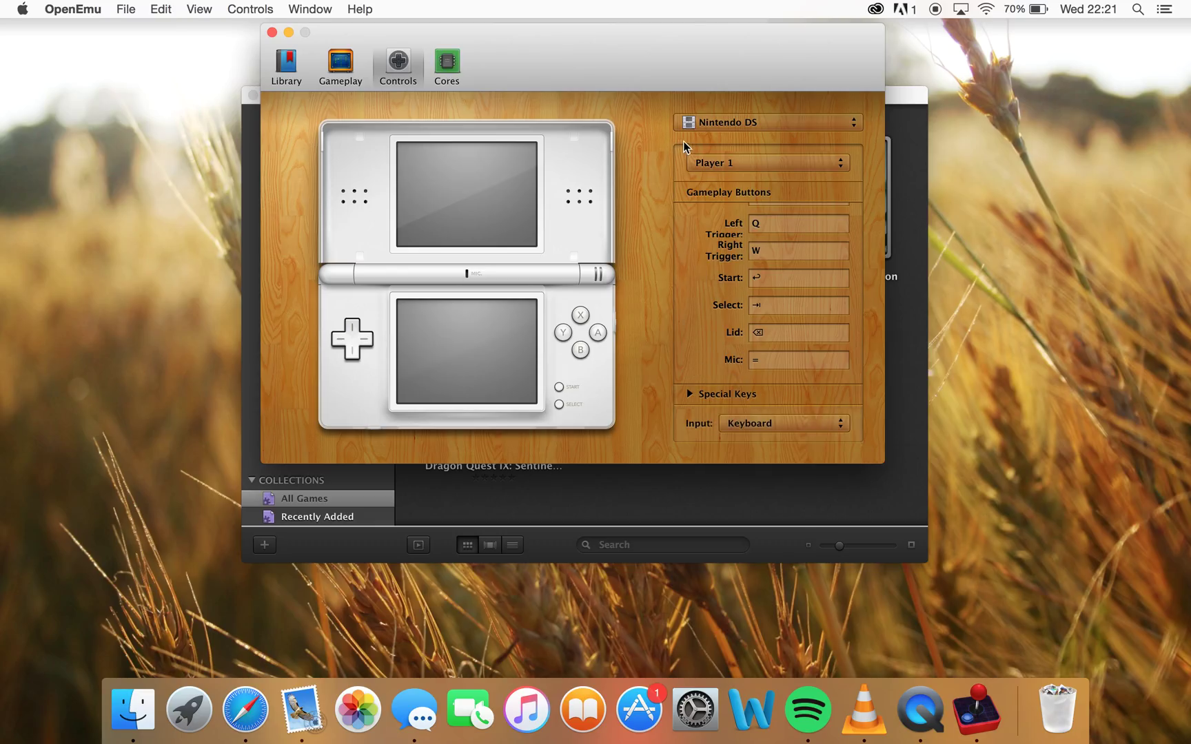
pyautogui.click(717, 123)
pyautogui.click(718, 122)
# Step: Scroll through the Game Boy Advance Gameplay Buttons, then close Preferences to the four-game library
pyautogui.click(716, 124)
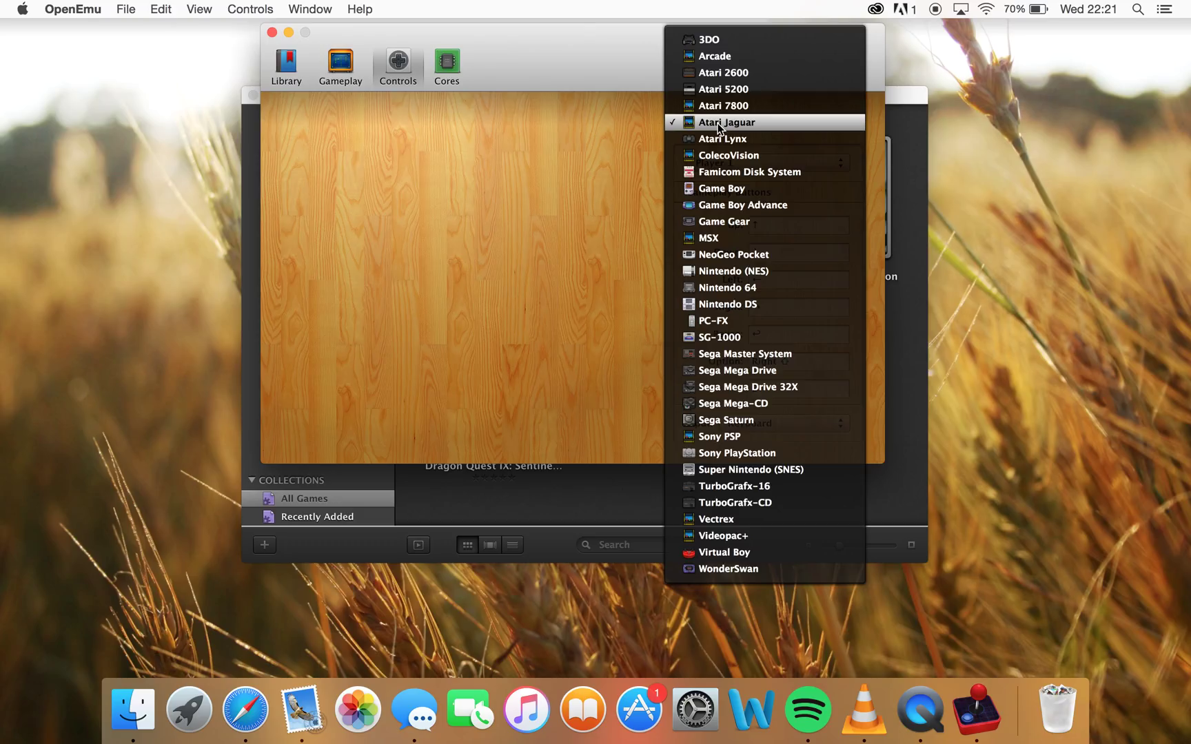
pyautogui.click(720, 205)
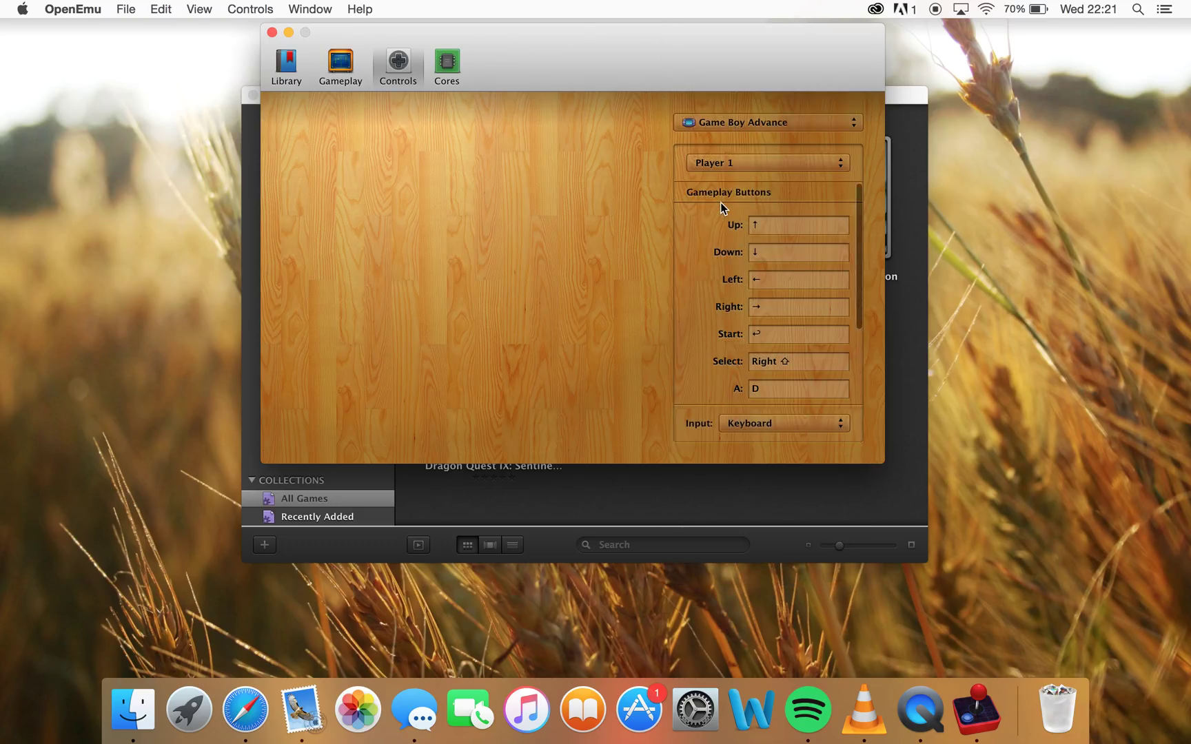
pyautogui.scroll(-3, 728, 300)
pyautogui.scroll(-3, 728, 299)
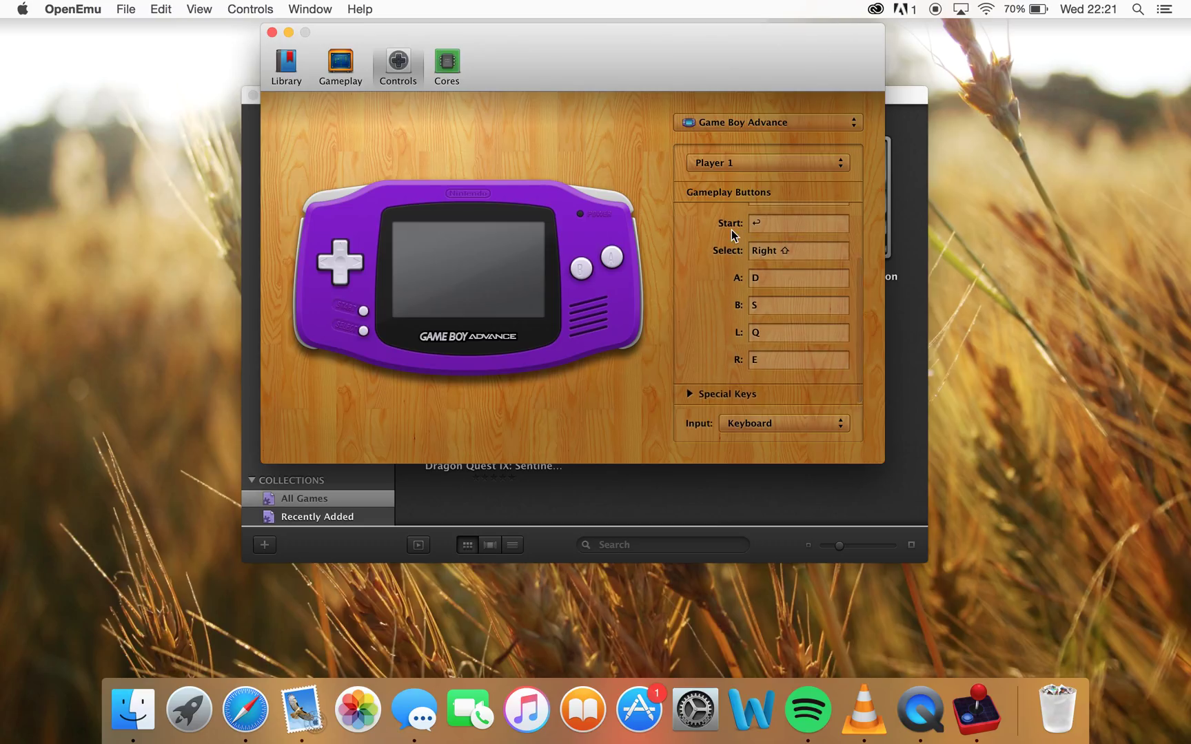
pyautogui.scroll(4, 732, 236)
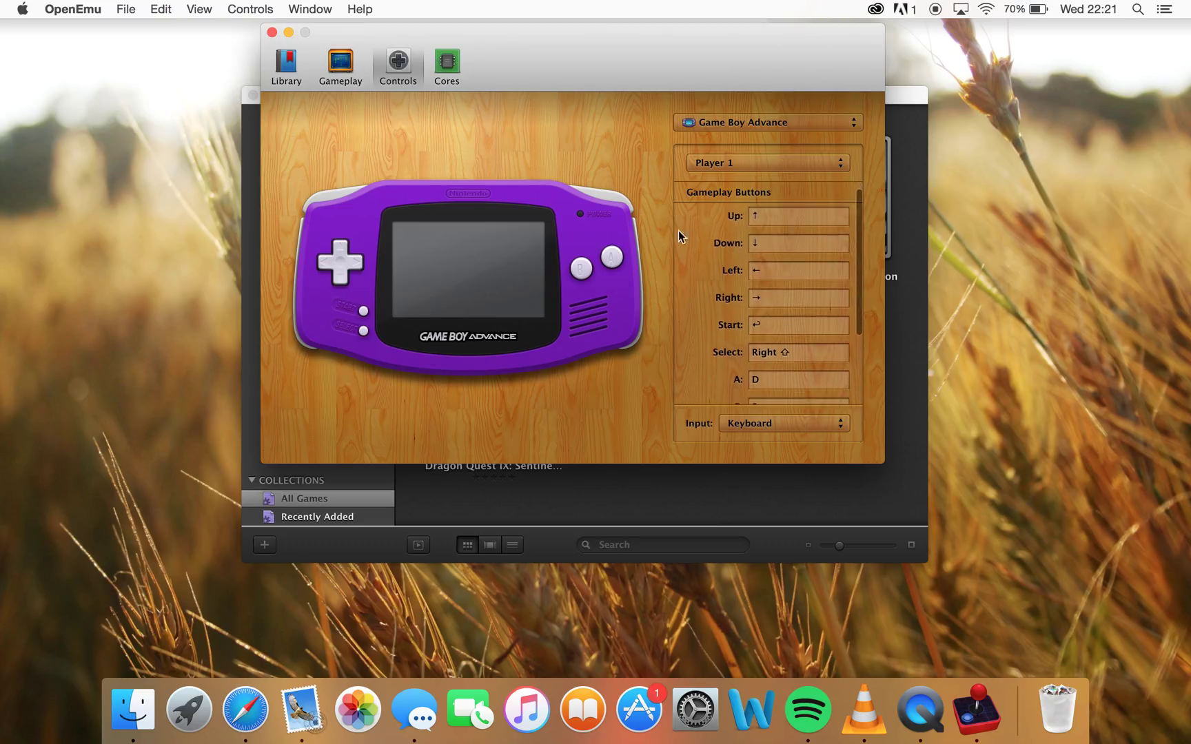
pyautogui.click(272, 32)
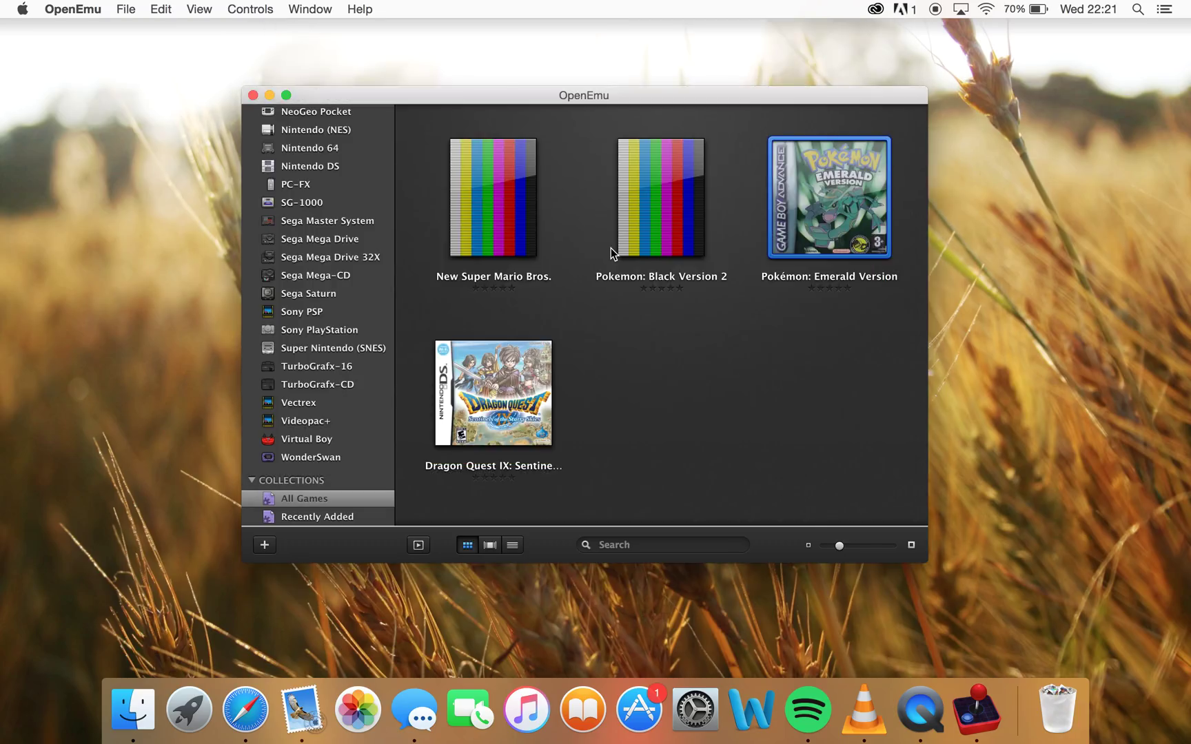
pyautogui.scroll(5, 322, 242)
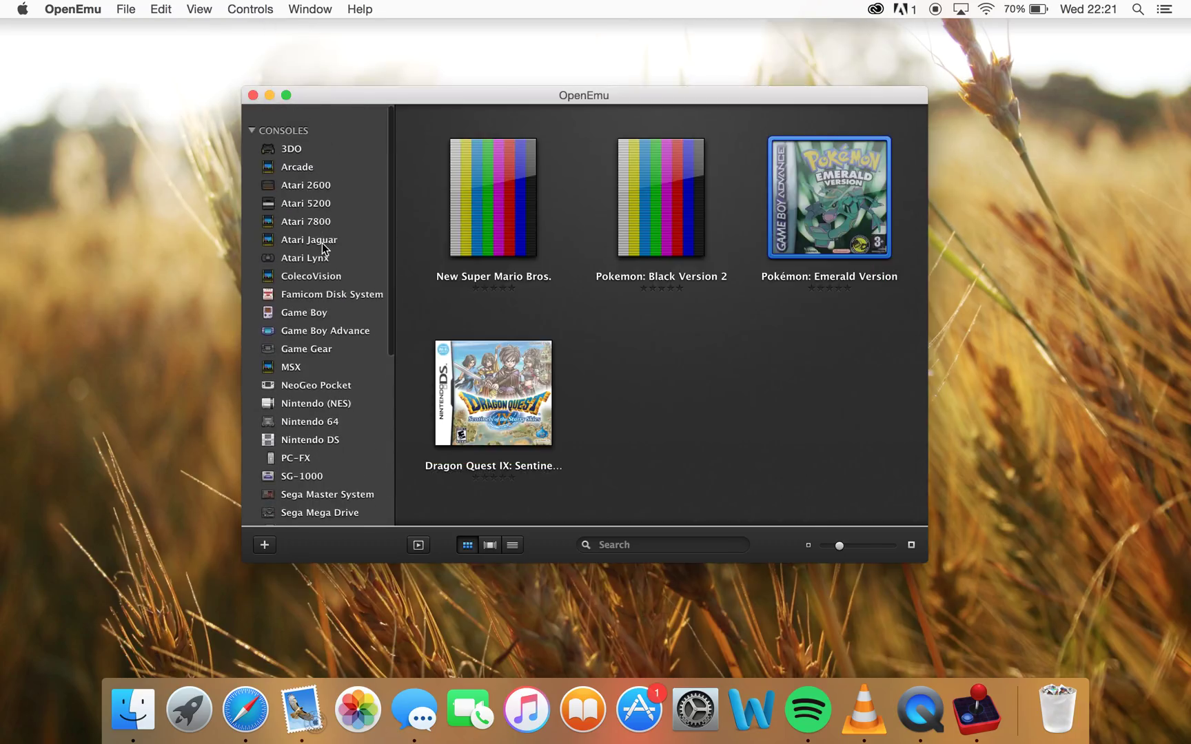
pyautogui.scroll(-10, 322, 242)
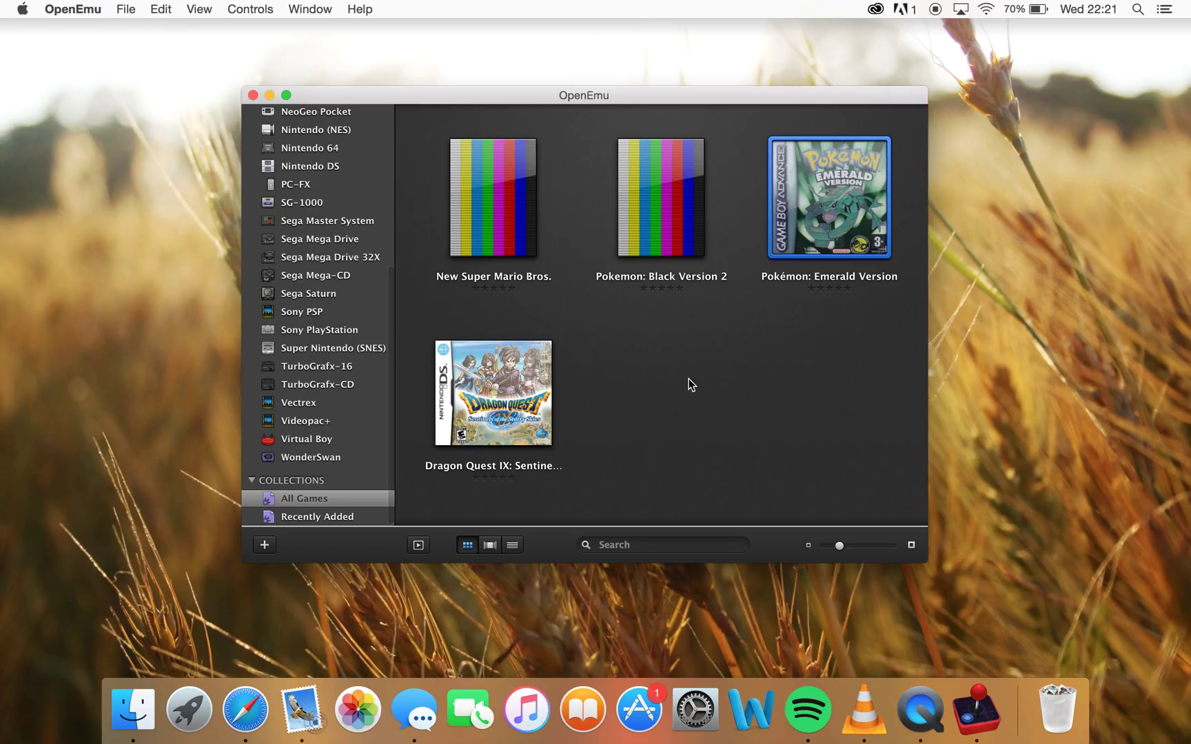